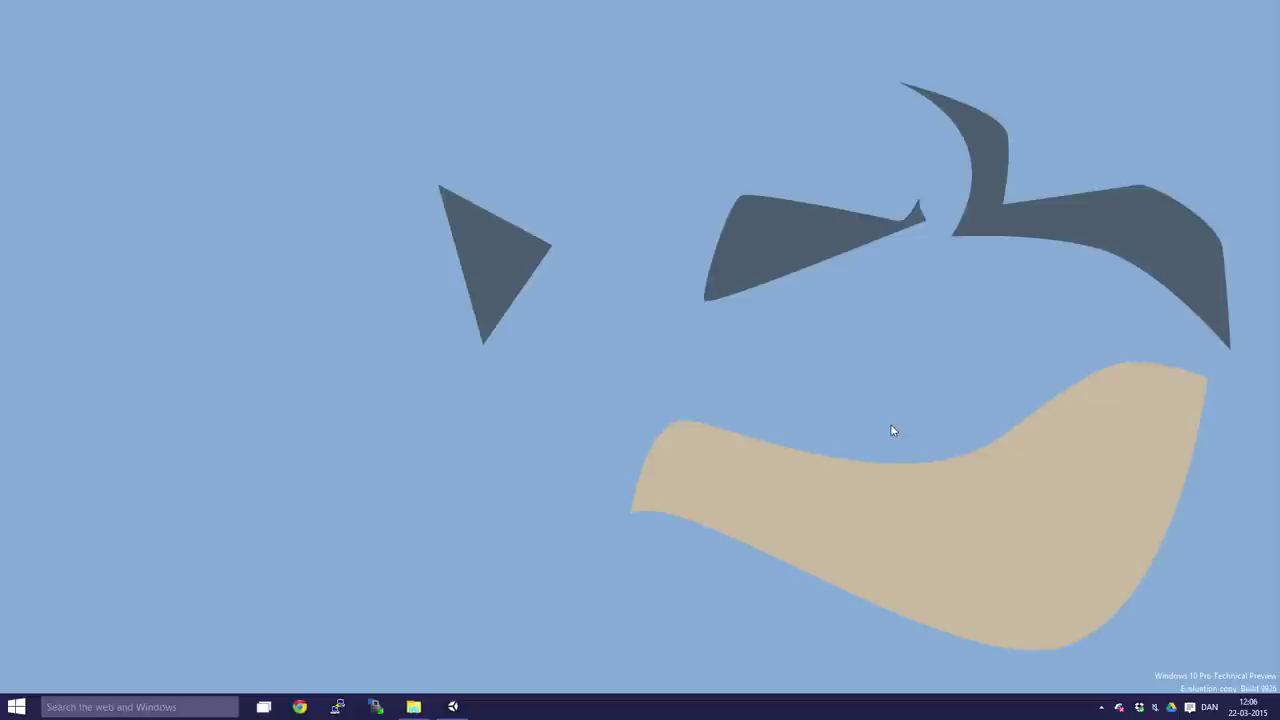
Bring the Unity editor forward, nudge the Scene view and switch to the Move tool.
click(452, 706)
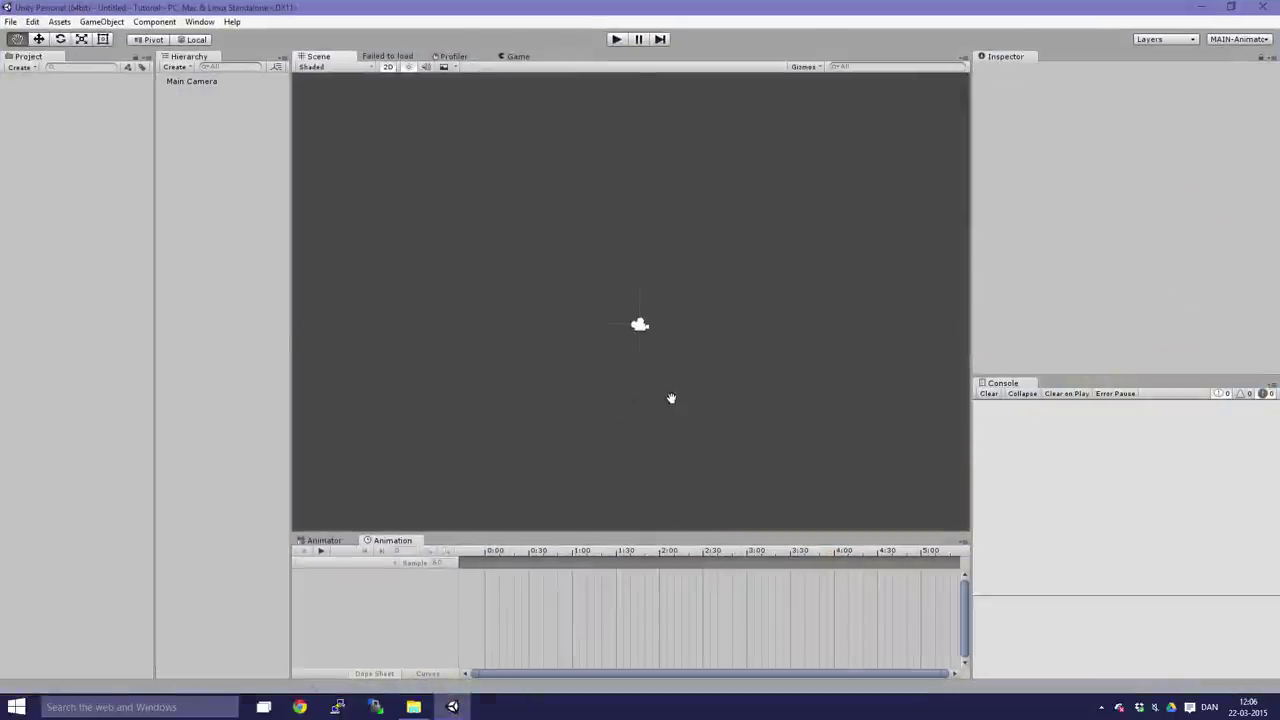
drag(671, 398, 646, 403)
key(w)
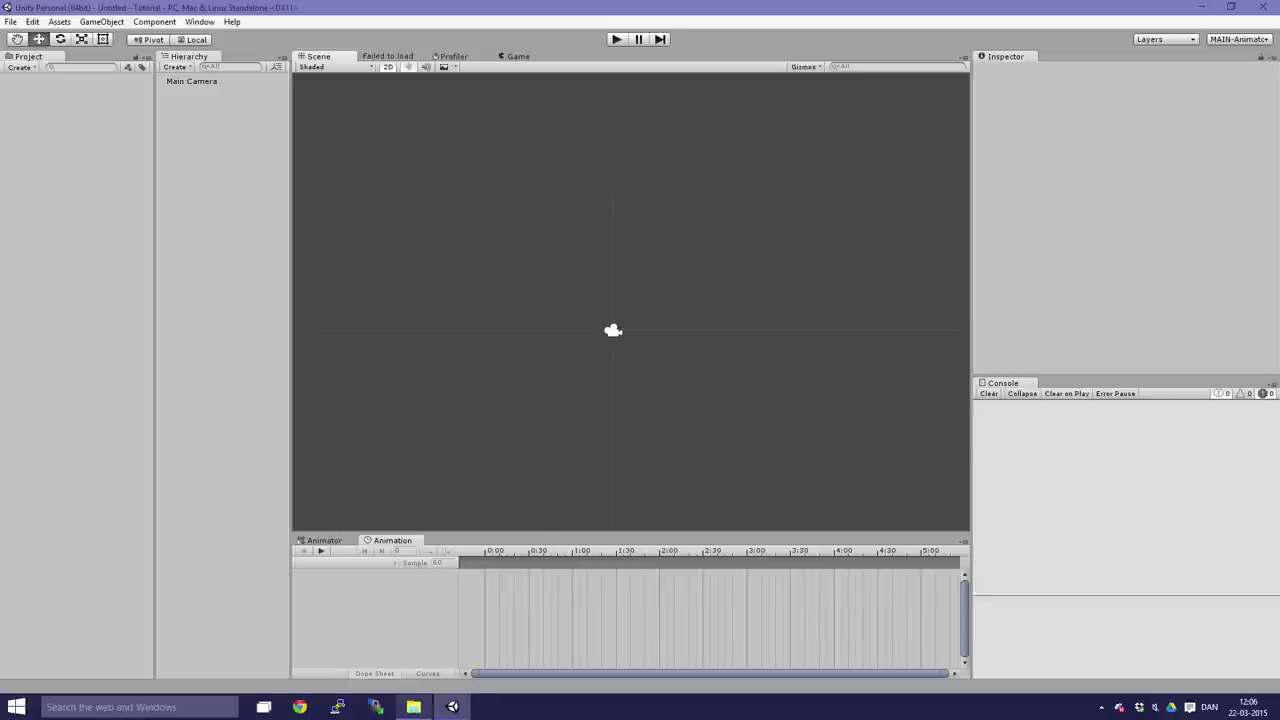
Preview the YeOldyKnifeGuy_0.png sprite sheet from the Tutorial Files folder, then minimize it.
click(413, 707)
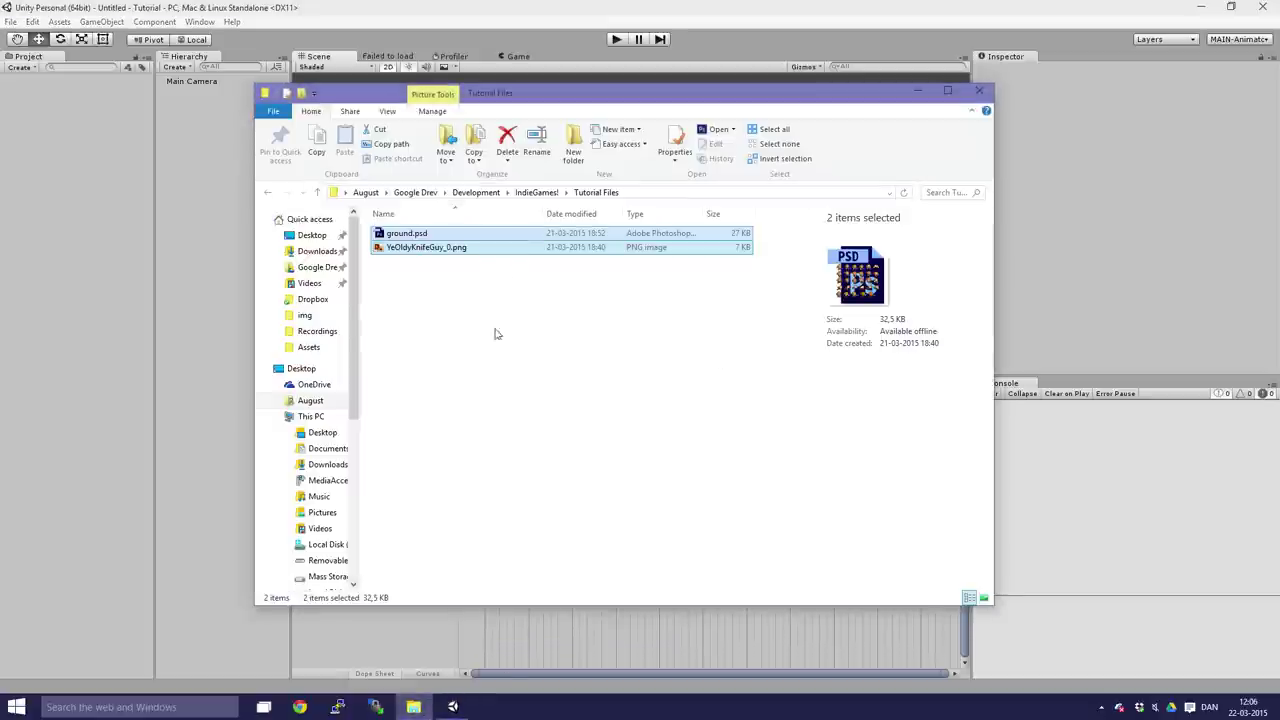
click(633, 410)
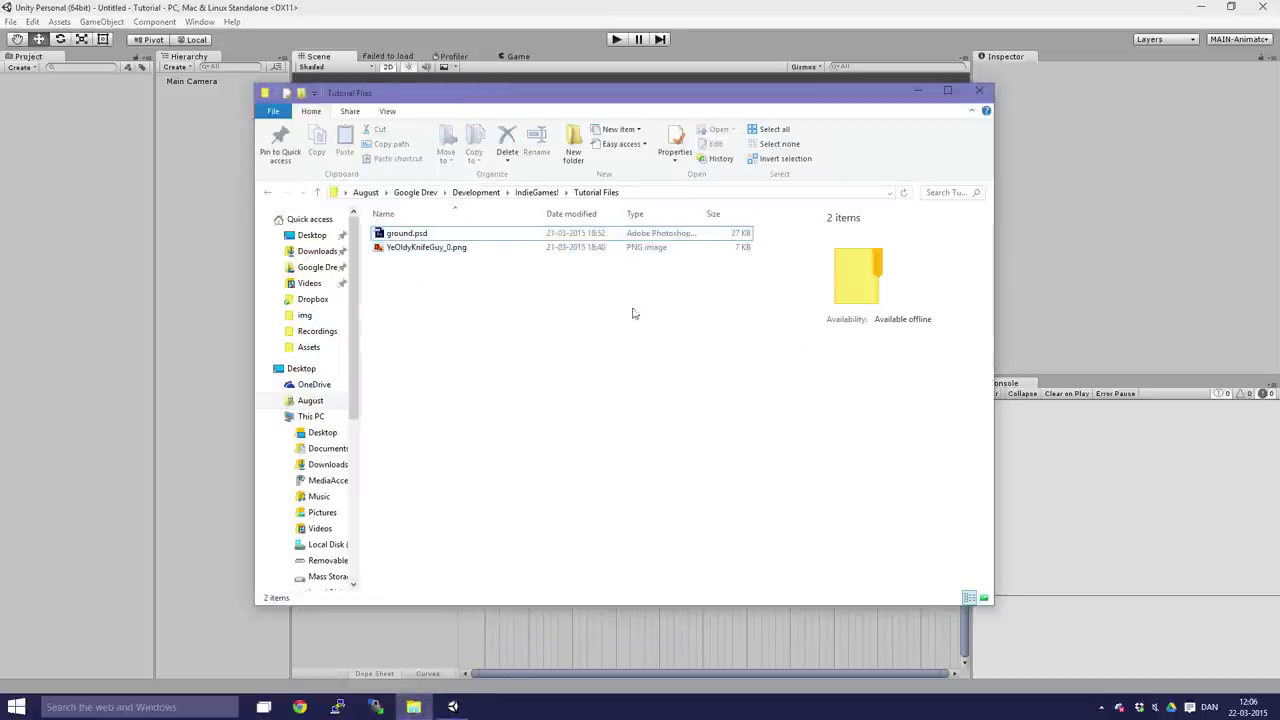
click(449, 251)
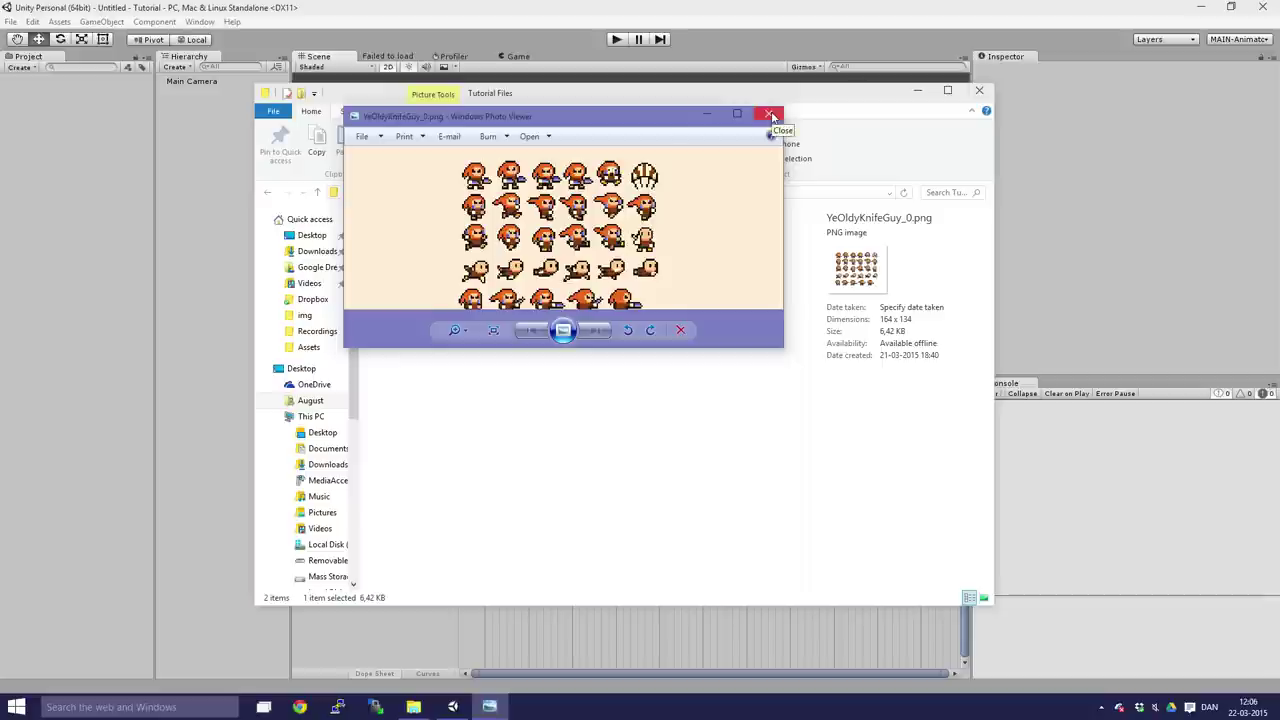
click(706, 118)
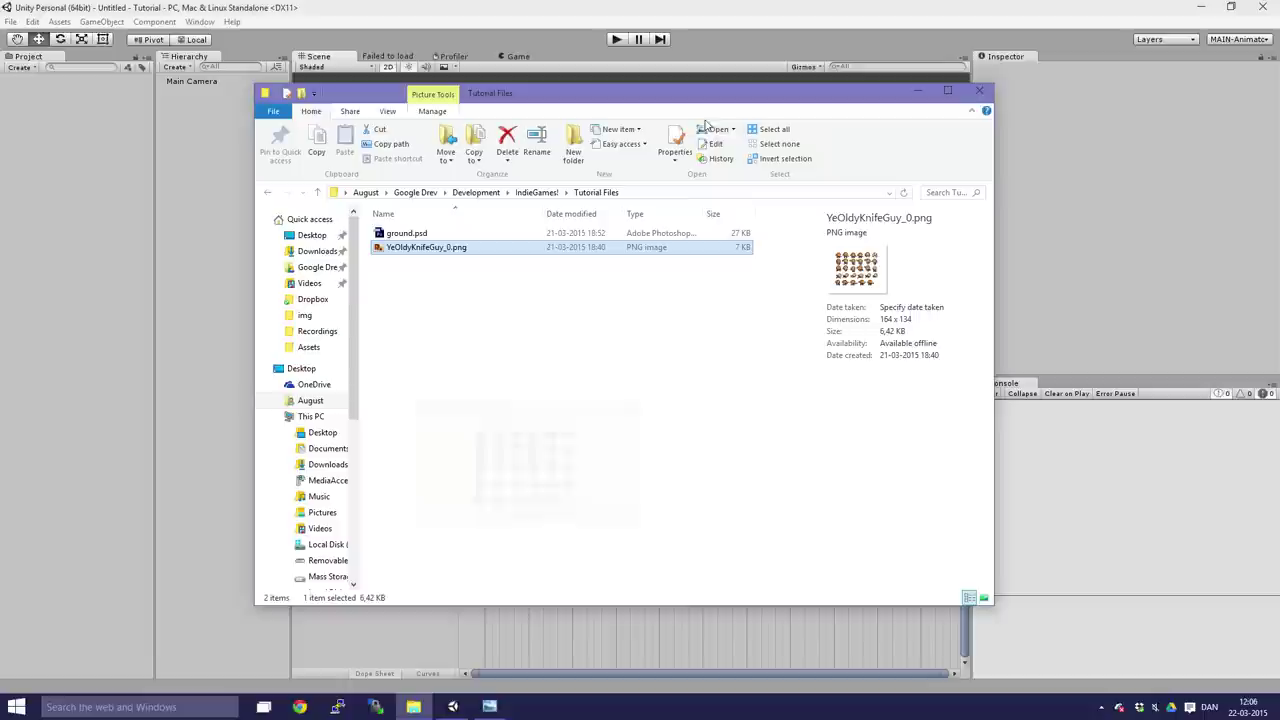
Preview ground.psd and switch between Unity, the sprite preview and the Tutorial Files folder.
click(480, 233)
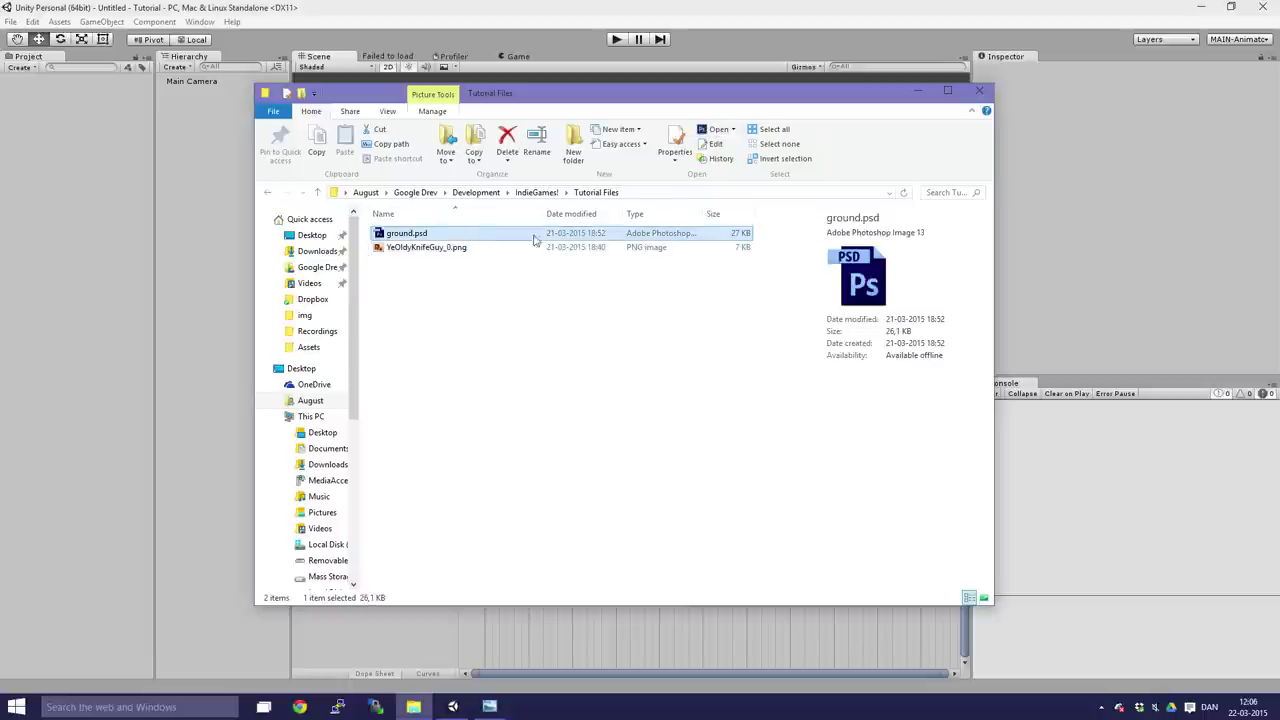
click(120, 244)
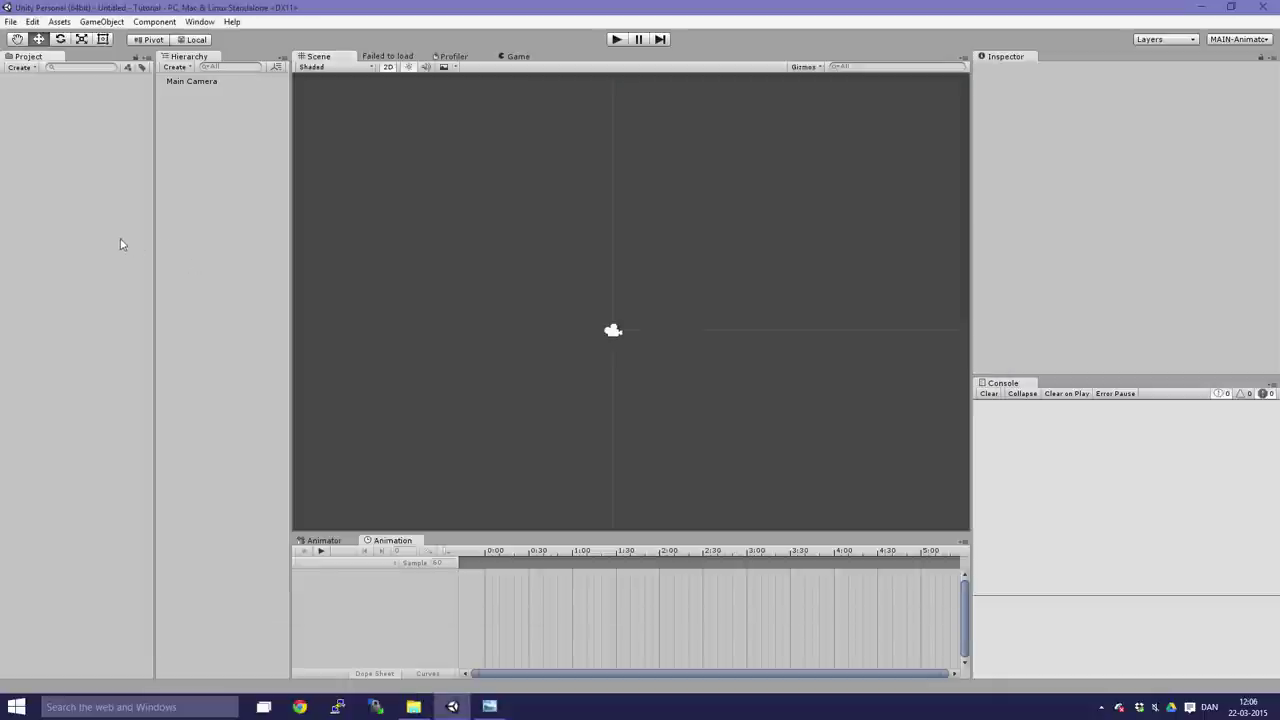
click(489, 706)
click(413, 706)
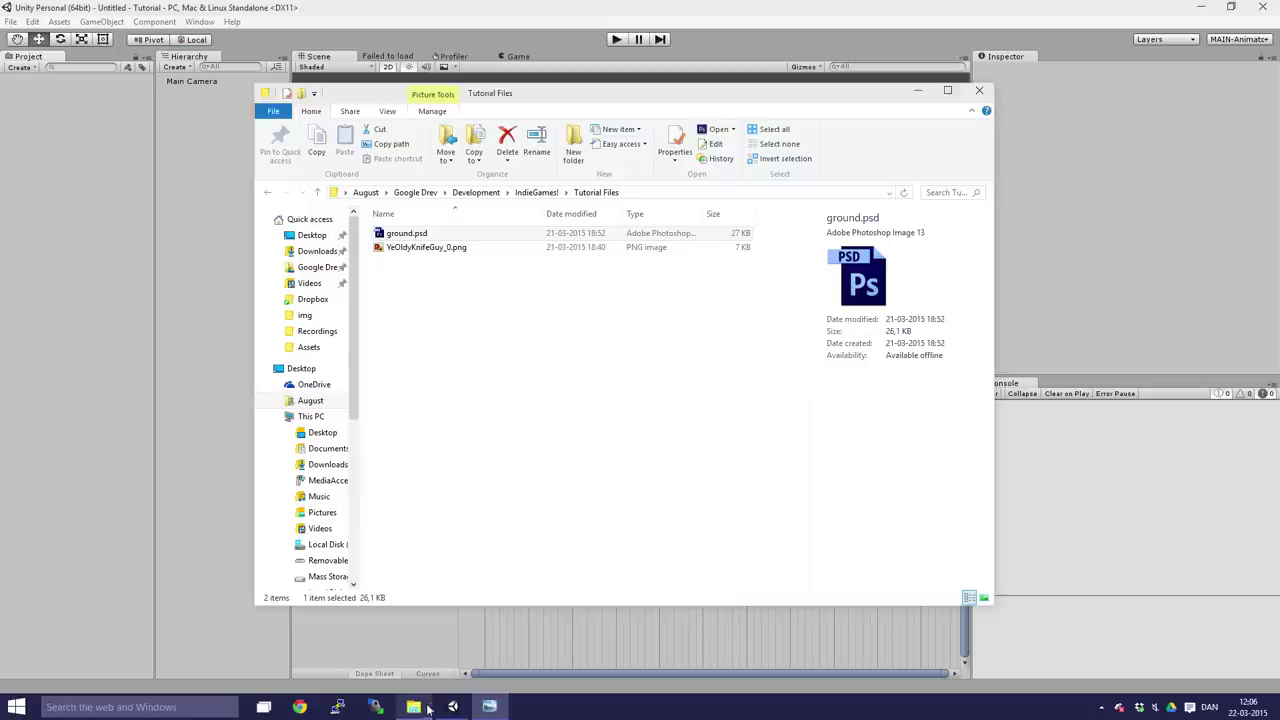
Create a new project folder named Graphics.
right_click(70, 157)
mouse_move(110, 161)
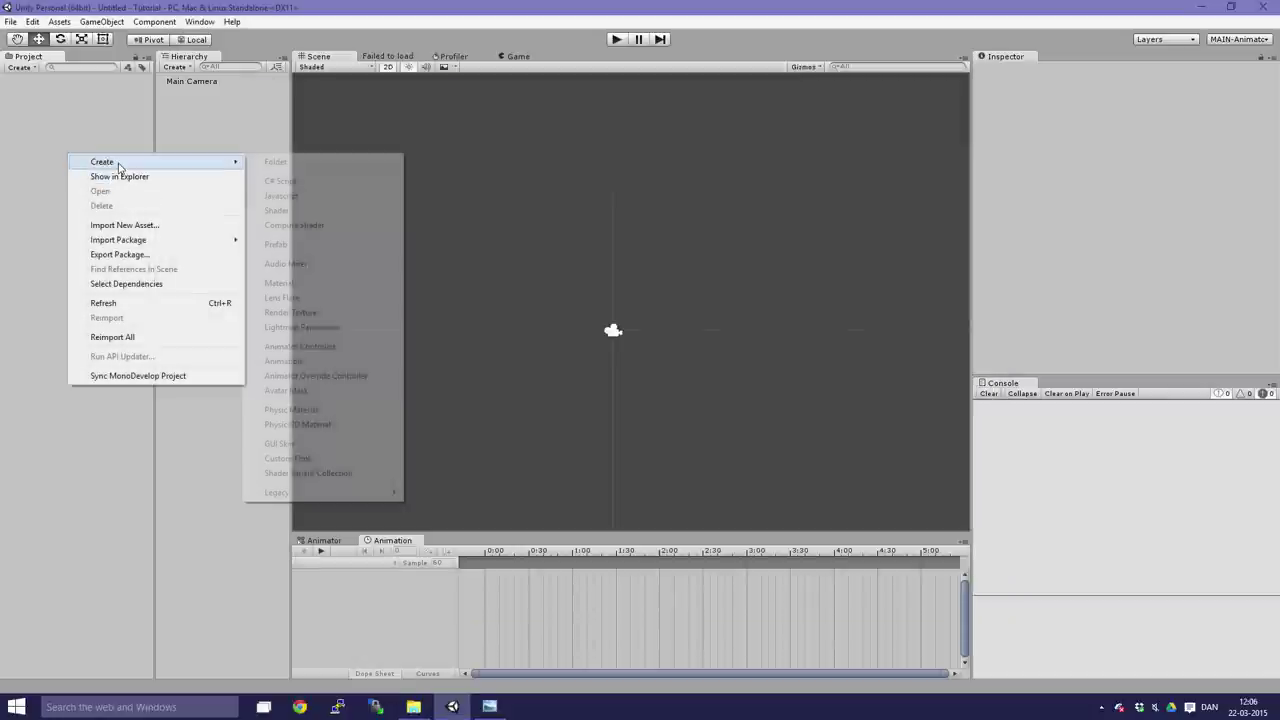
click(320, 162)
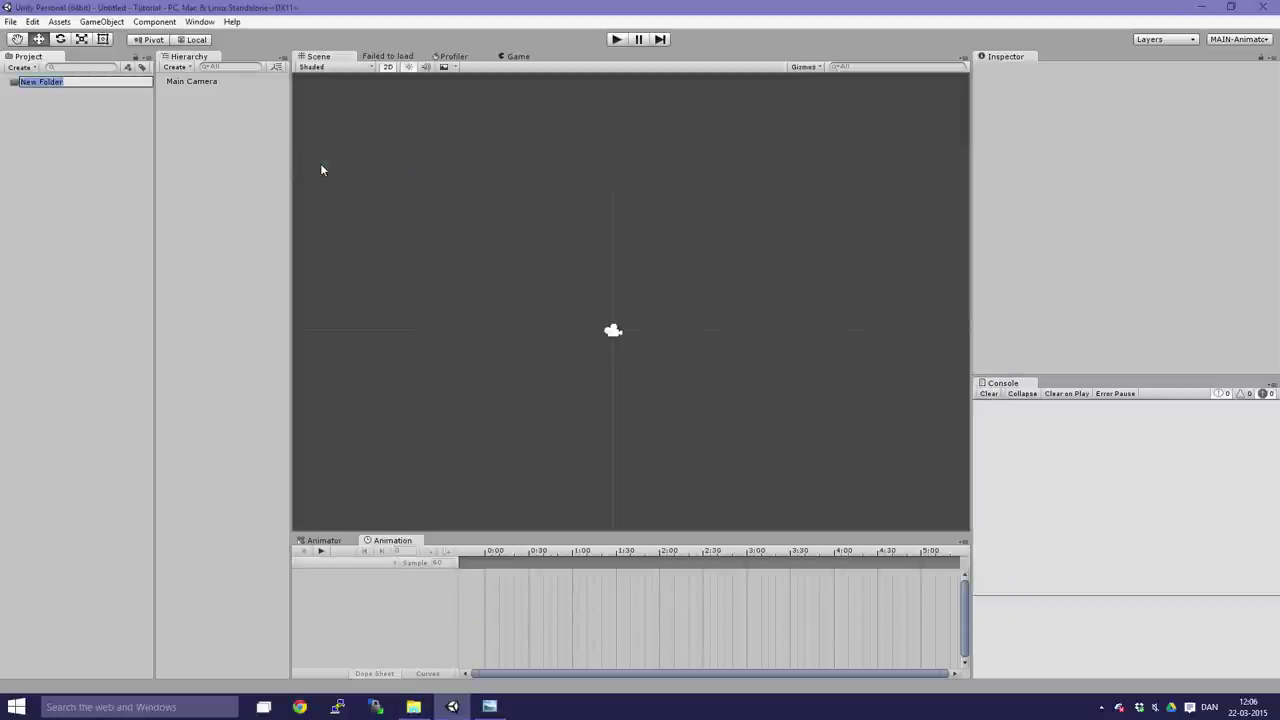
text(Graphics)
key(Return)
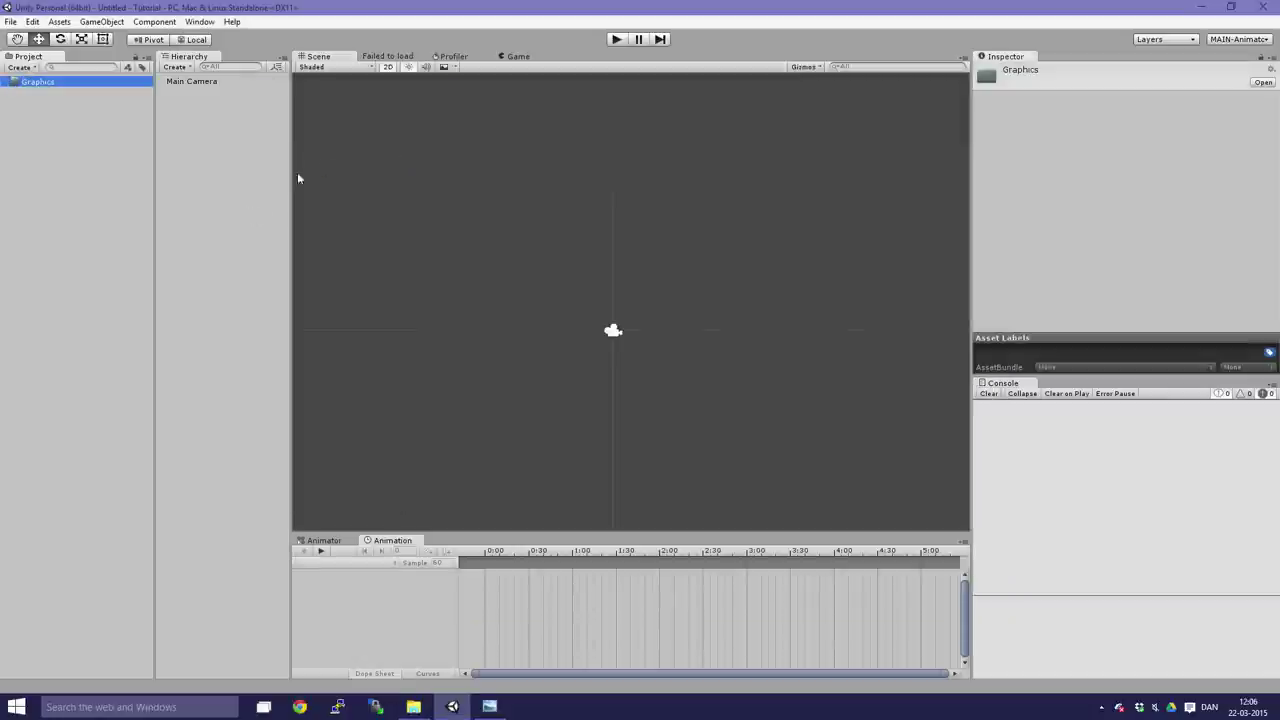
Import ground.psd and YeOldyKnifeGuy_0.png from Explorer into Graphics and select ground.
click(413, 706)
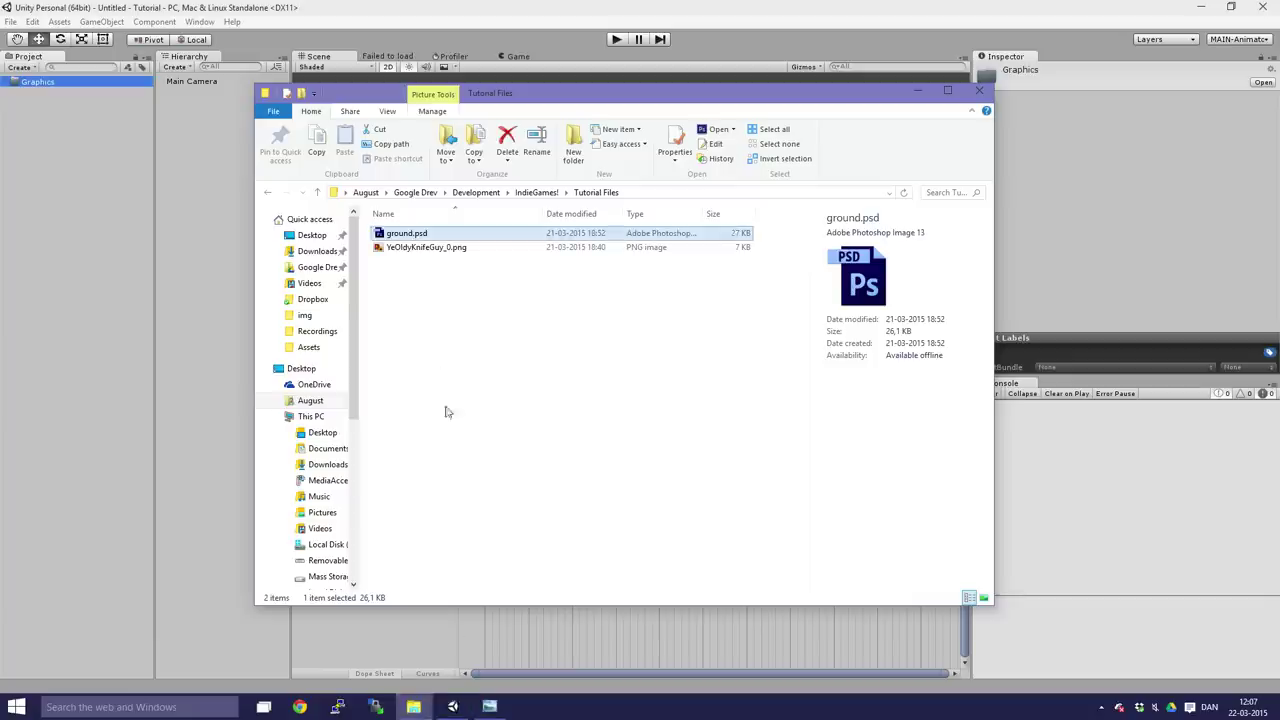
click(469, 247)
key(ctrl+a)
drag(453, 248, 40, 82)
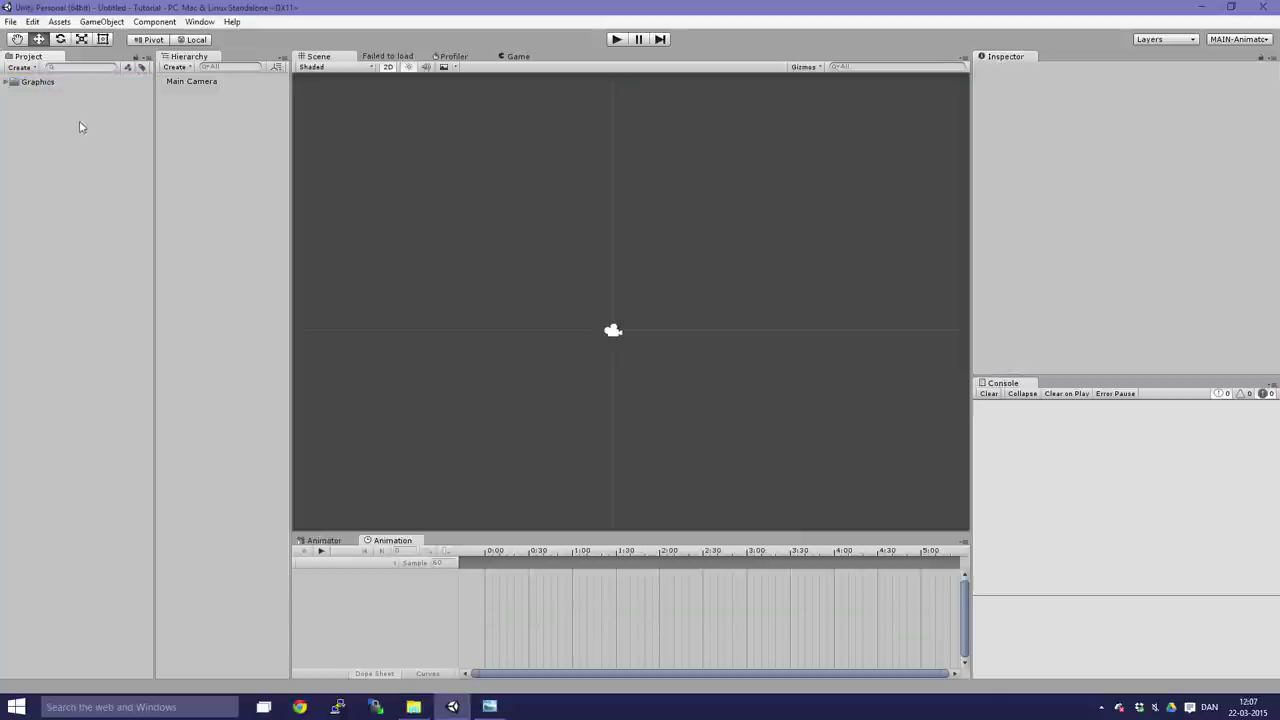
click(8, 81)
click(42, 95)
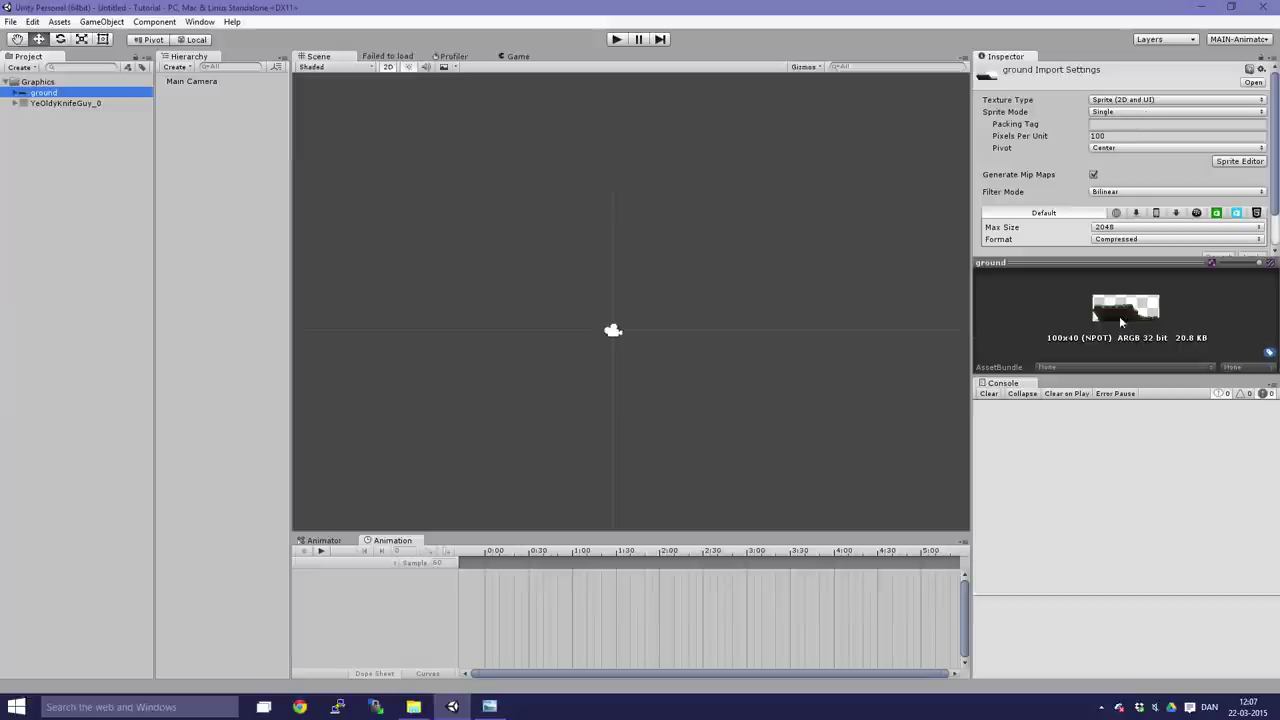
Set ground's Pixels Per Unit to 18 and its Filter Mode to Point.
click(1110, 135)
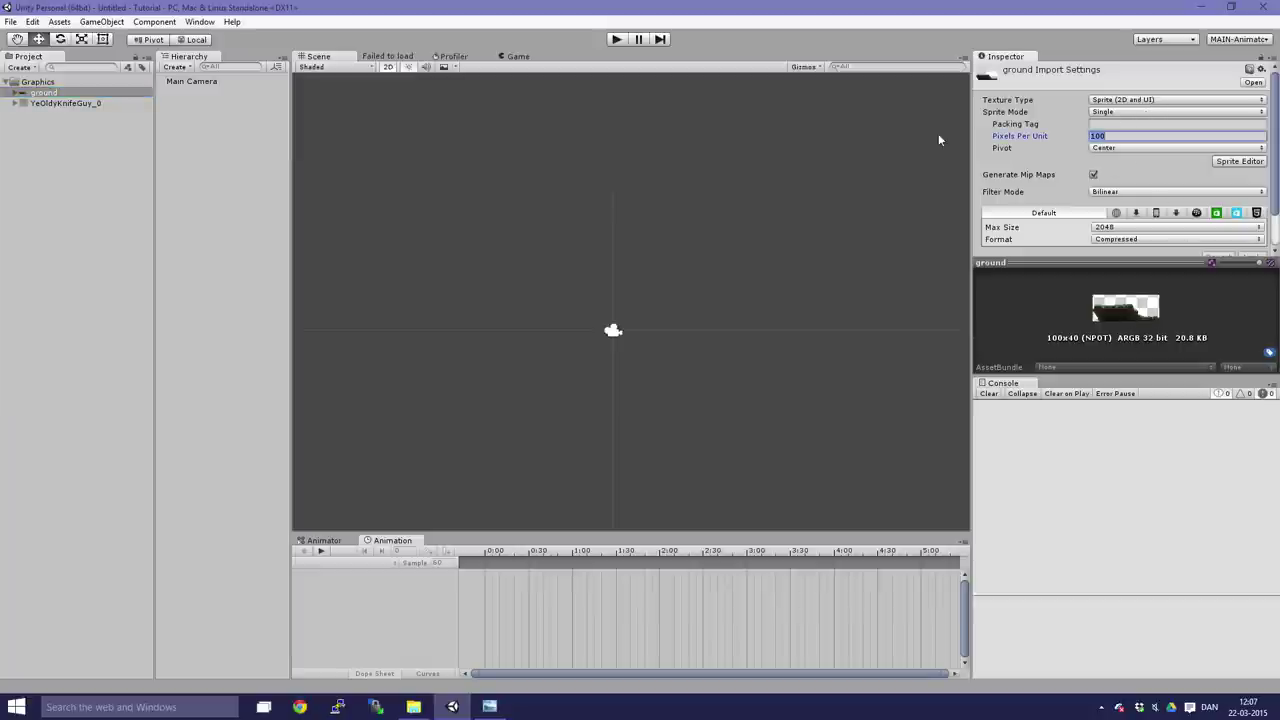
text(18)
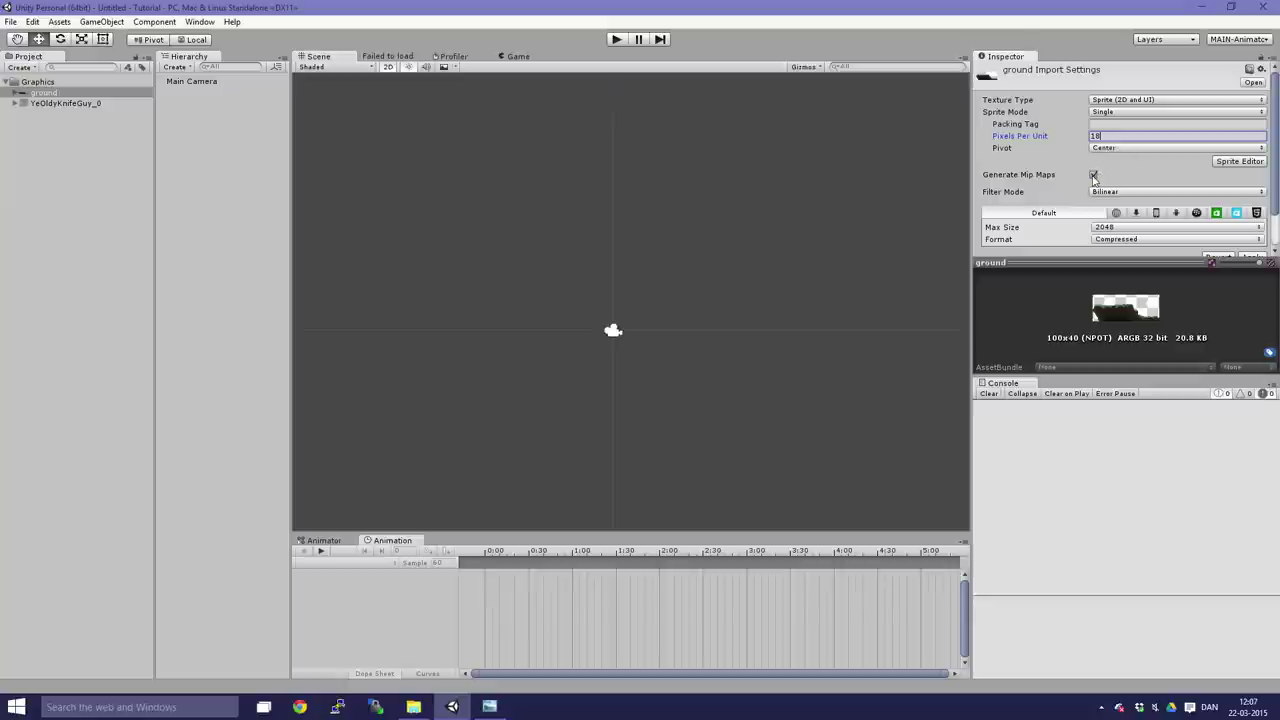
click(1105, 191)
click(1110, 204)
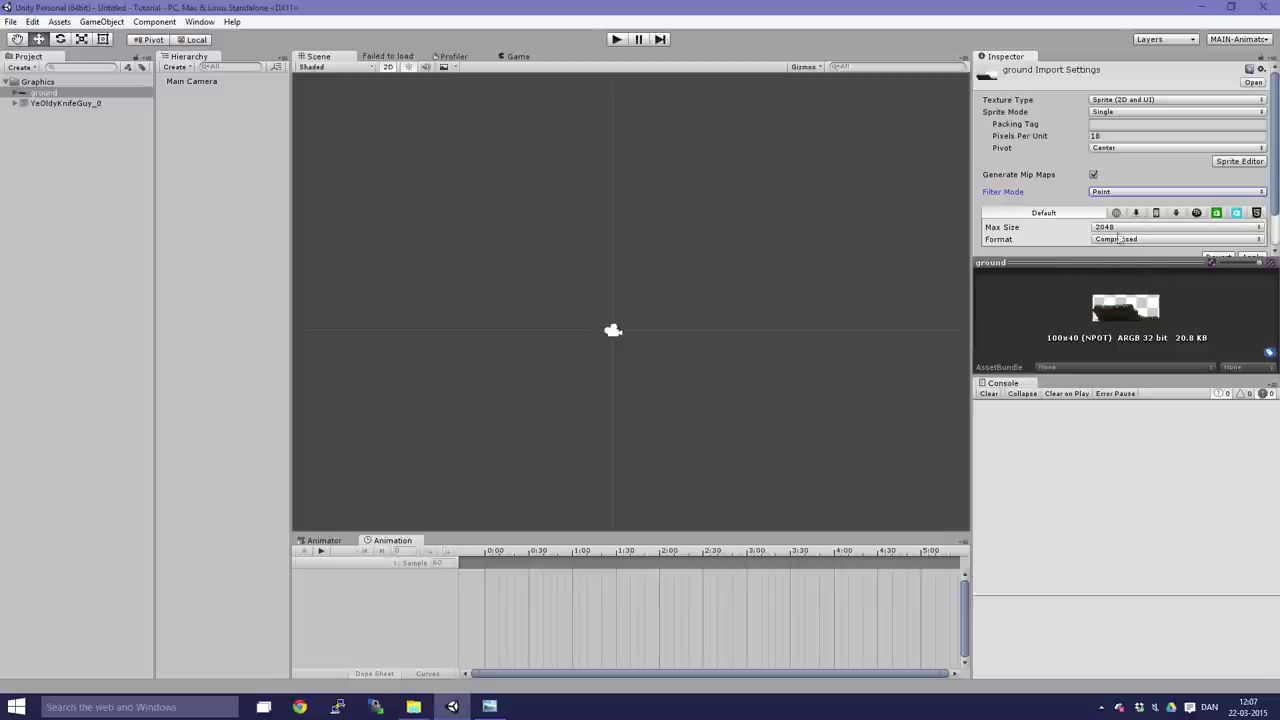
click(1120, 229)
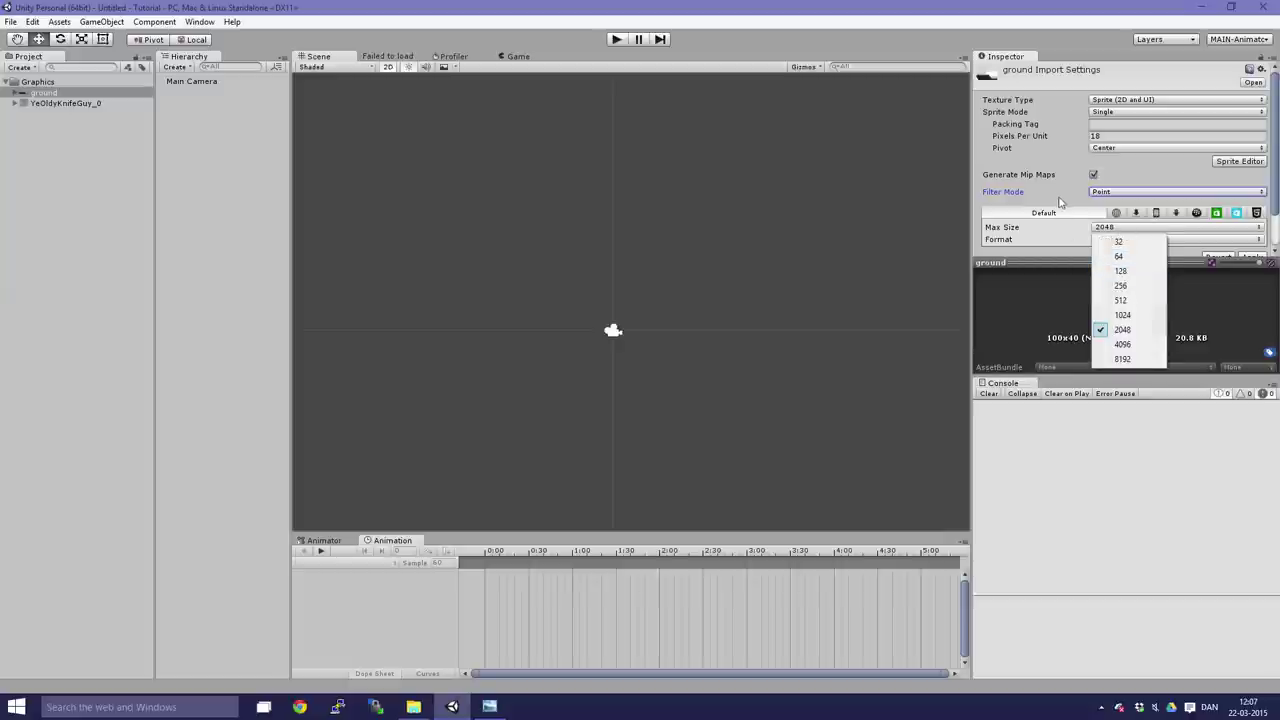
click(1134, 192)
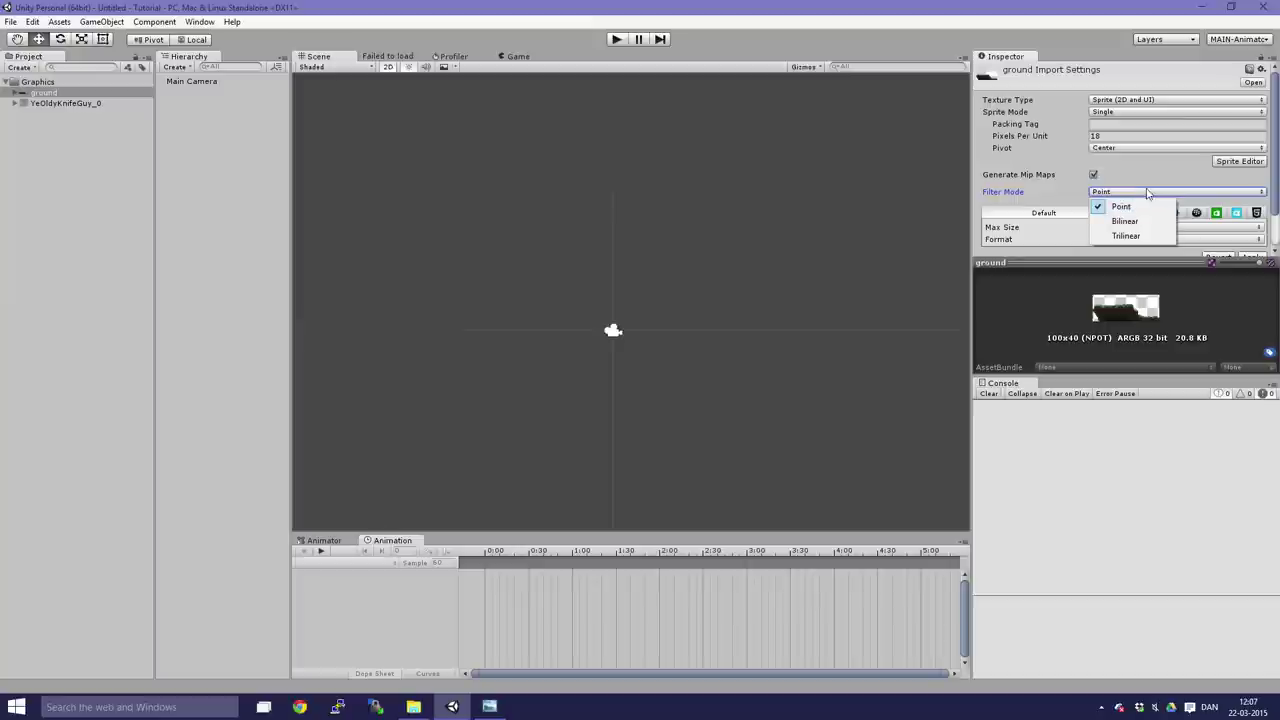
click(1038, 192)
Set ground's format to Truecolor, keep Max Size 2048, and apply the import settings.
click(1096, 239)
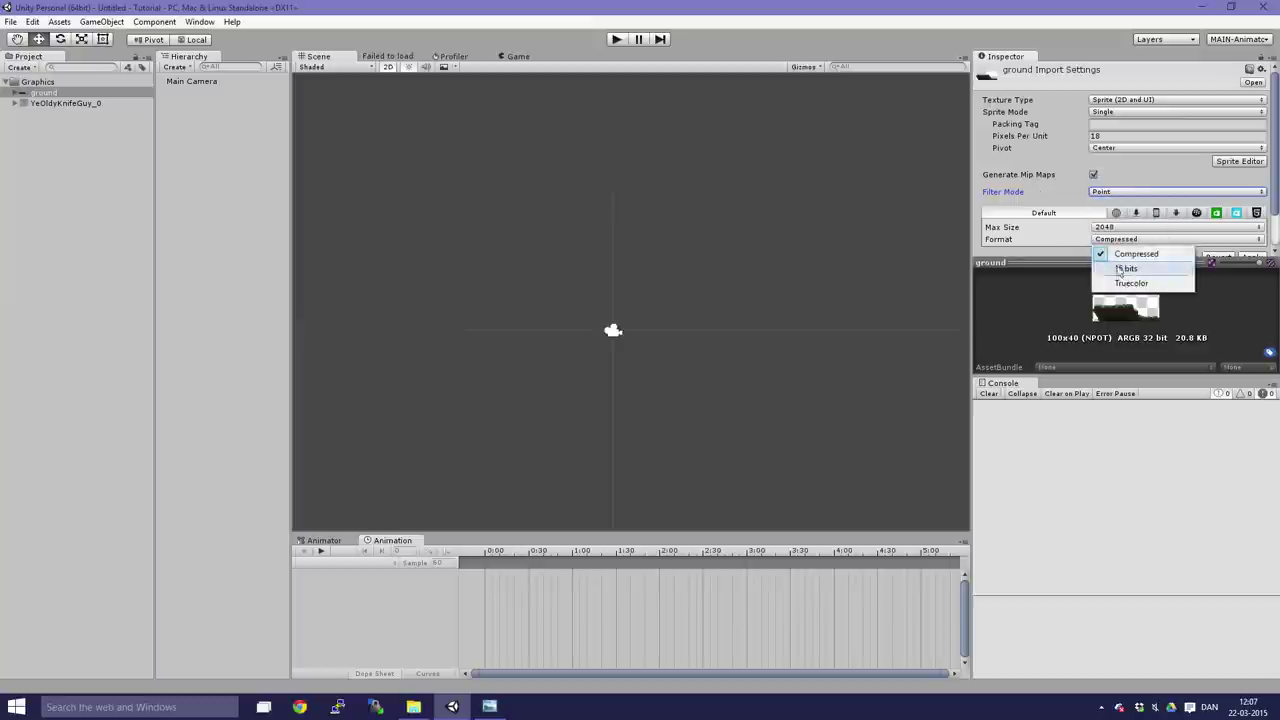
click(1131, 283)
scroll(1121, 200, down, 2)
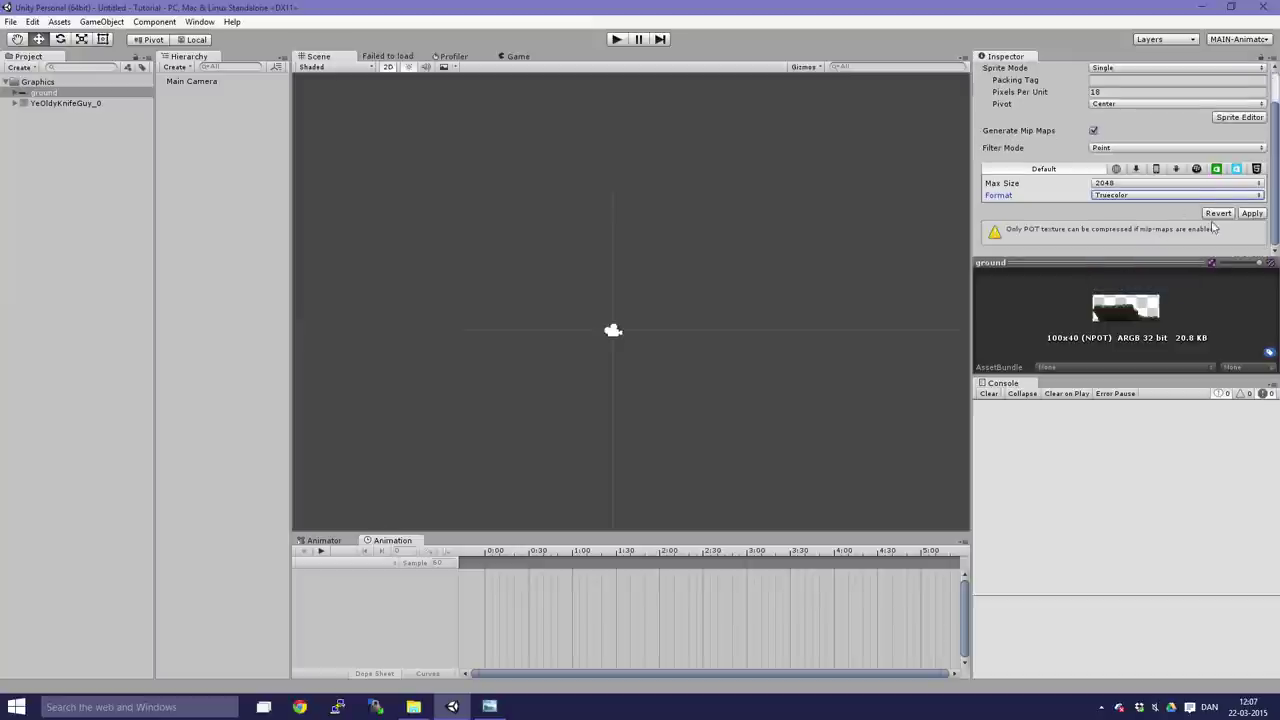
click(1121, 188)
click(1046, 217)
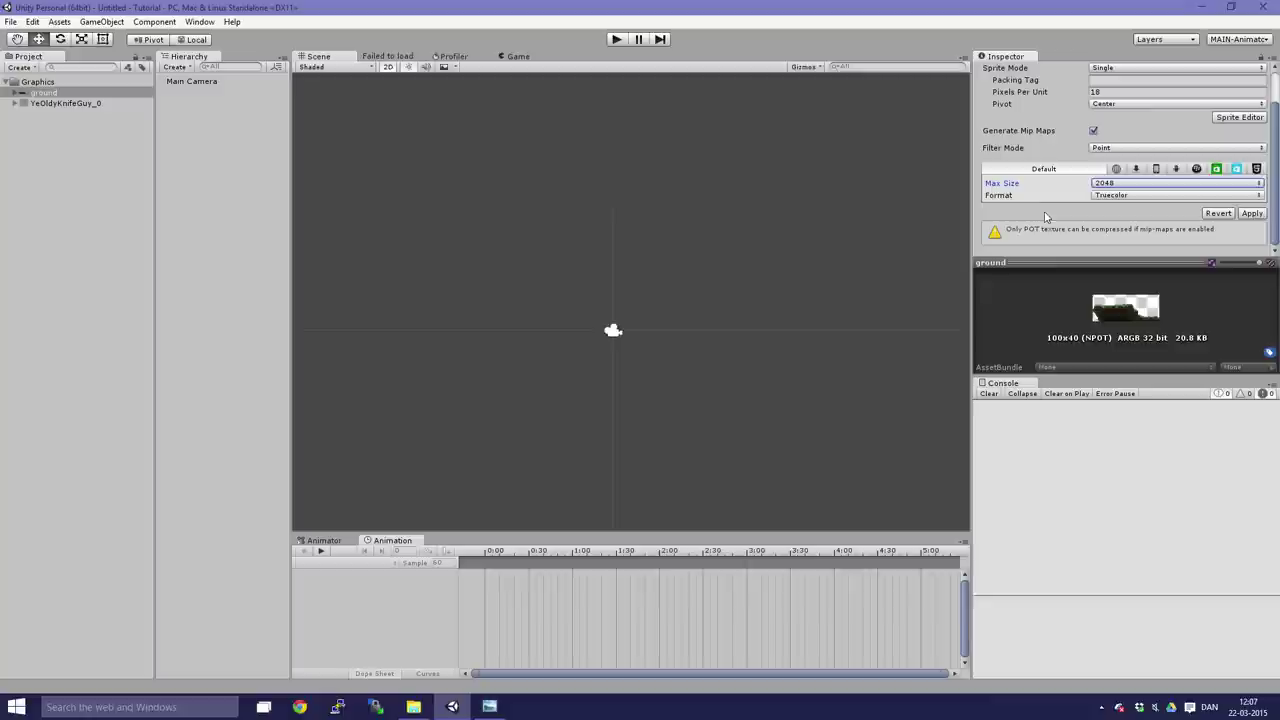
click(1252, 214)
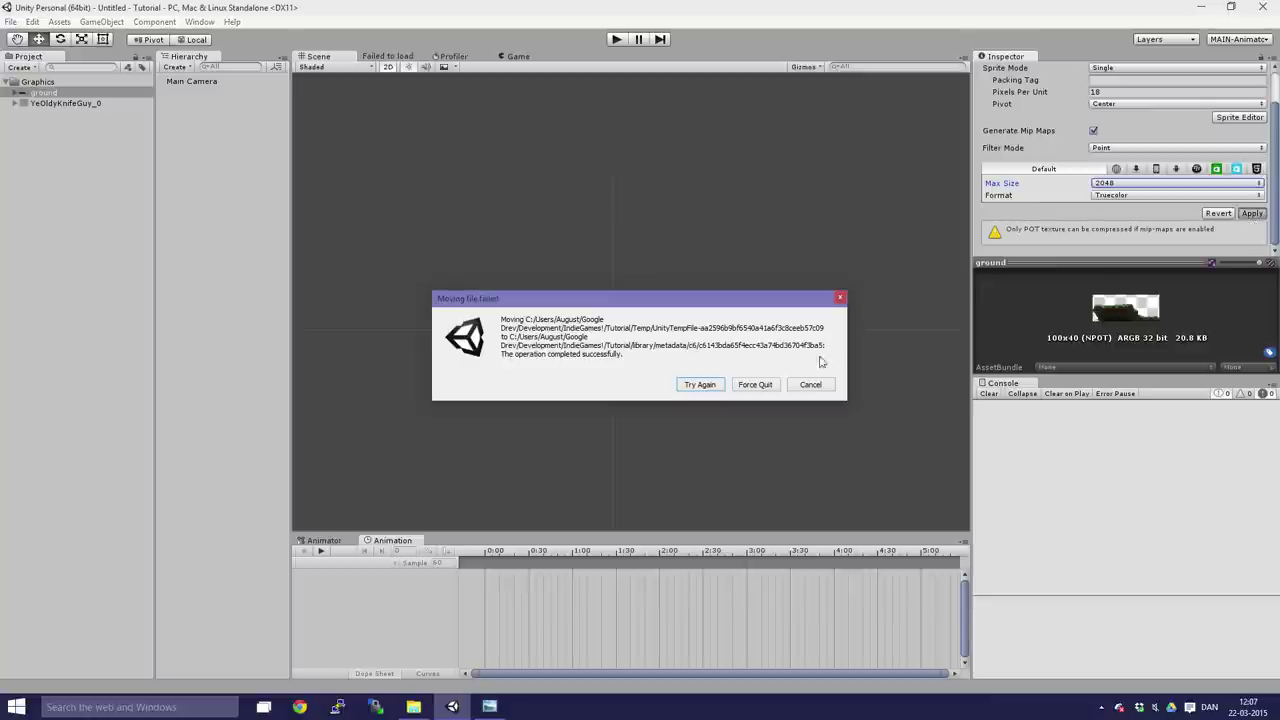
click(695, 384)
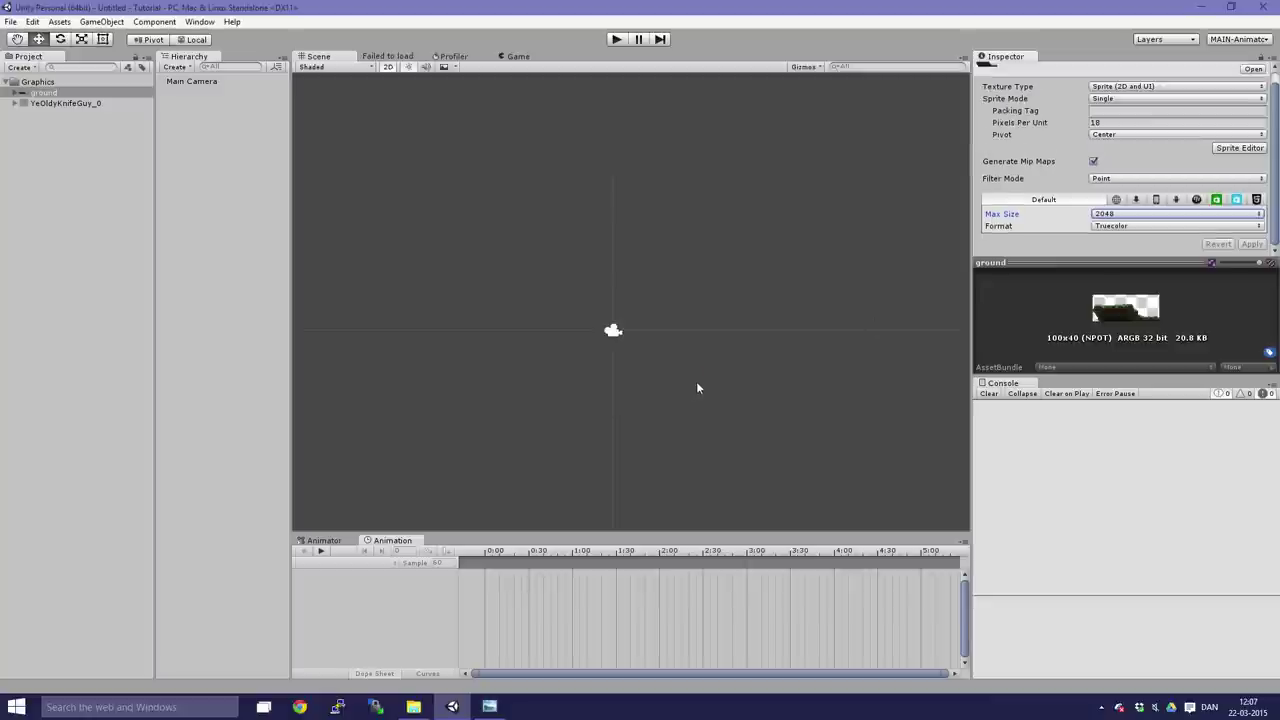
Drag the ground sprite into the scene and move it to about X -1.343, Y 0.858.
click(30, 94)
drag(40, 95, 612, 336)
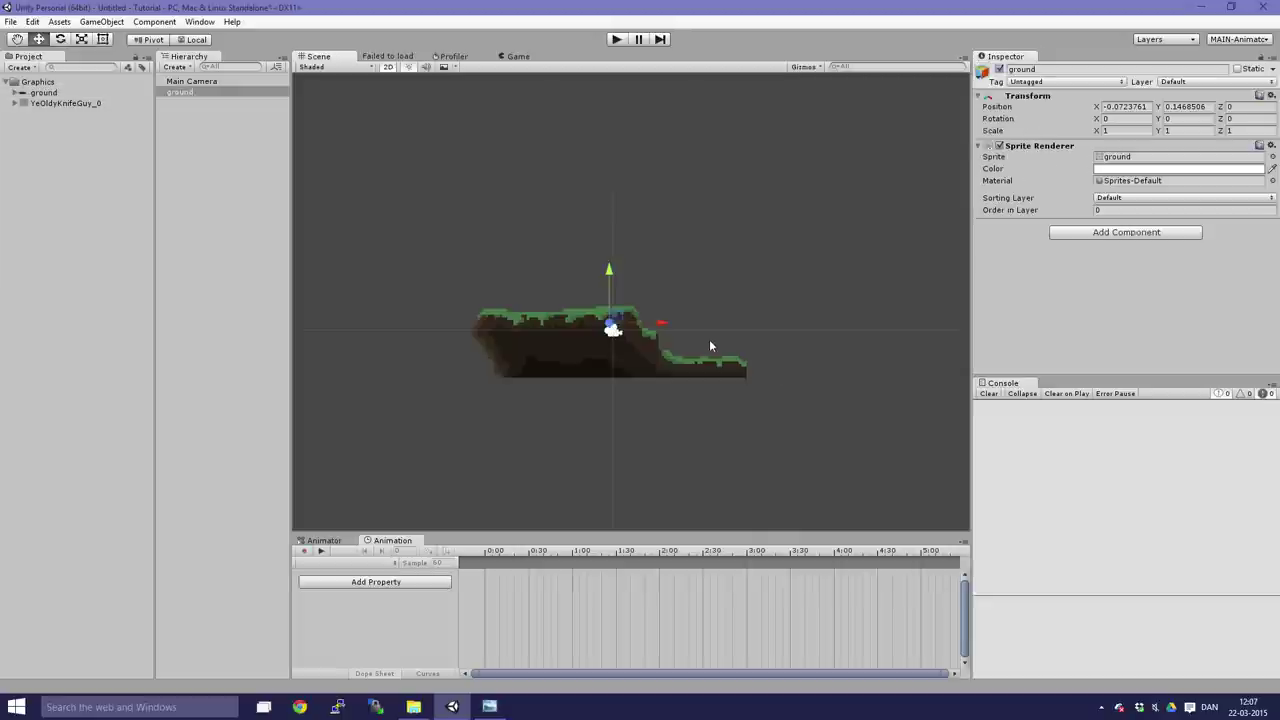
scroll(710, 346, up, 10)
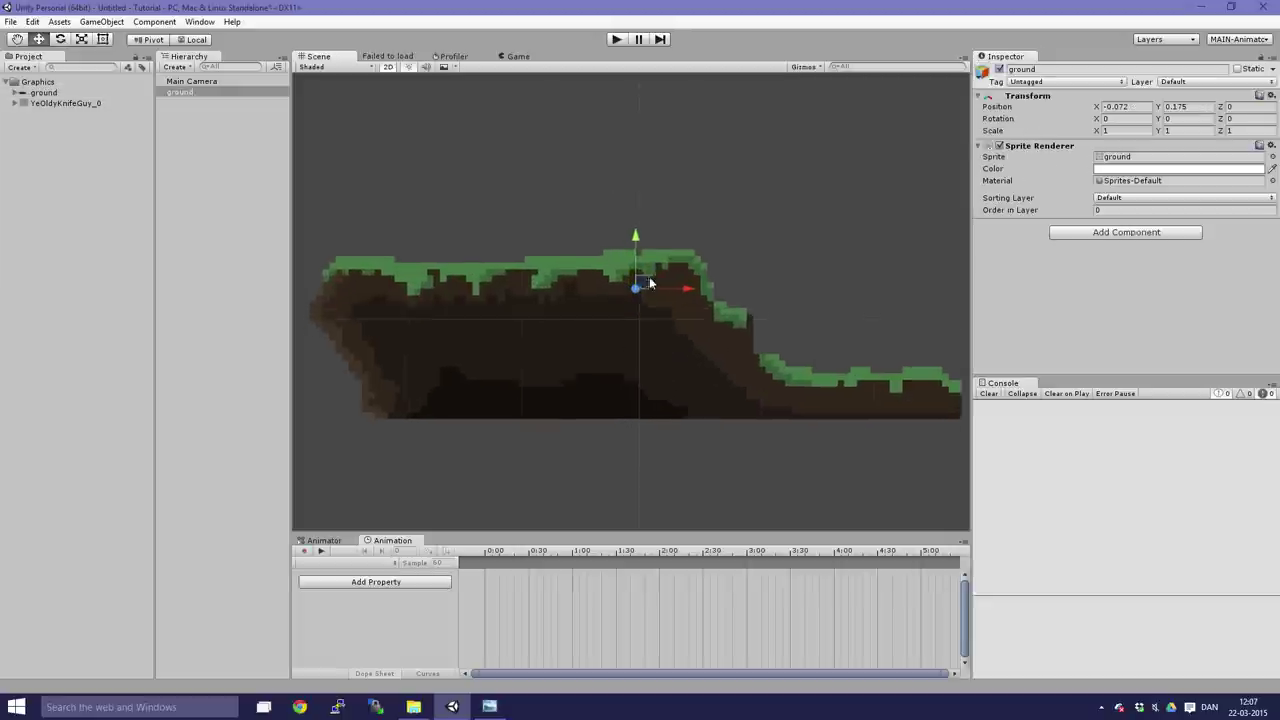
scroll(650, 284, down, 5)
drag(650, 284, 572, 264)
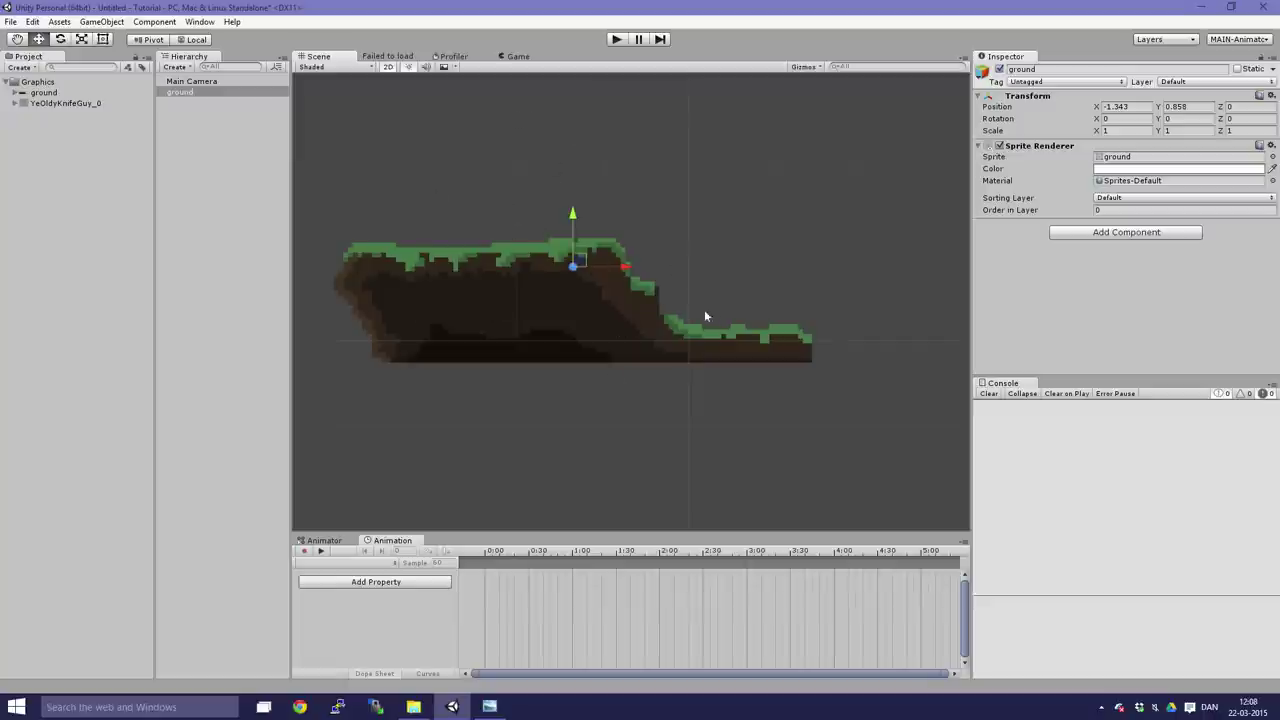
middle_drag(433, 283, 514, 277)
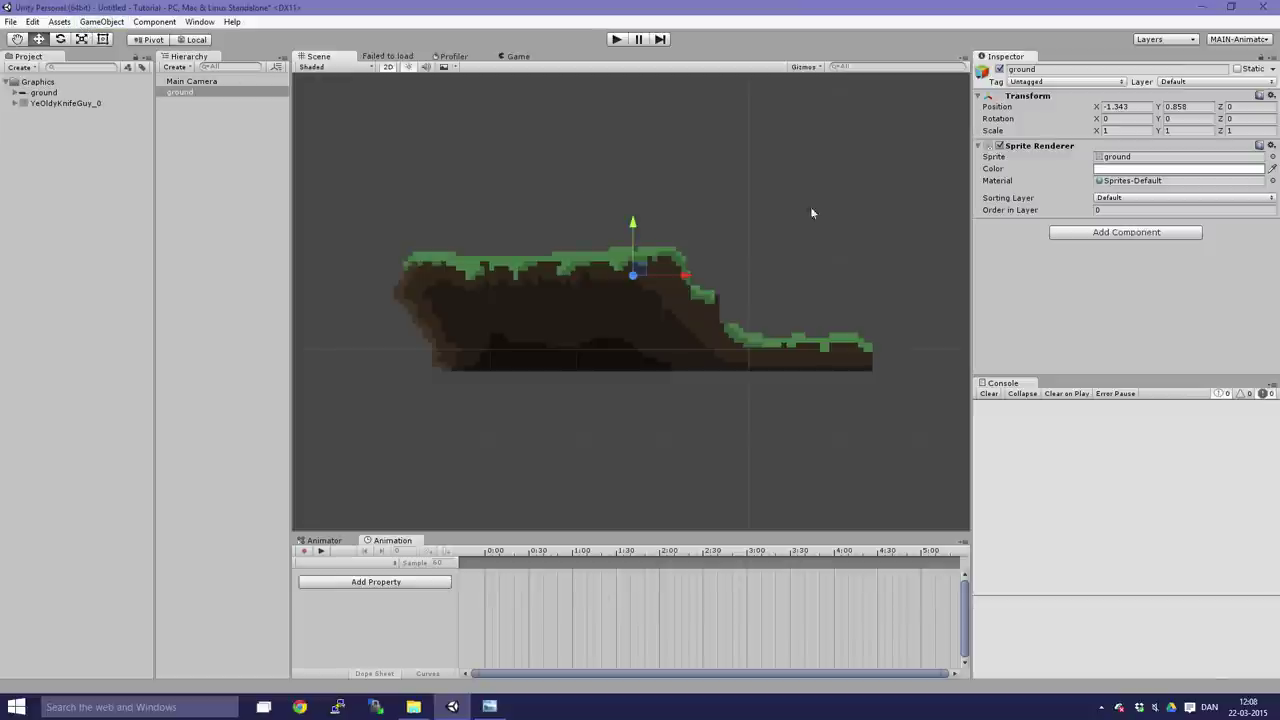
Add a Box Collider 2D directly to ground, then remove it again.
click(1124, 233)
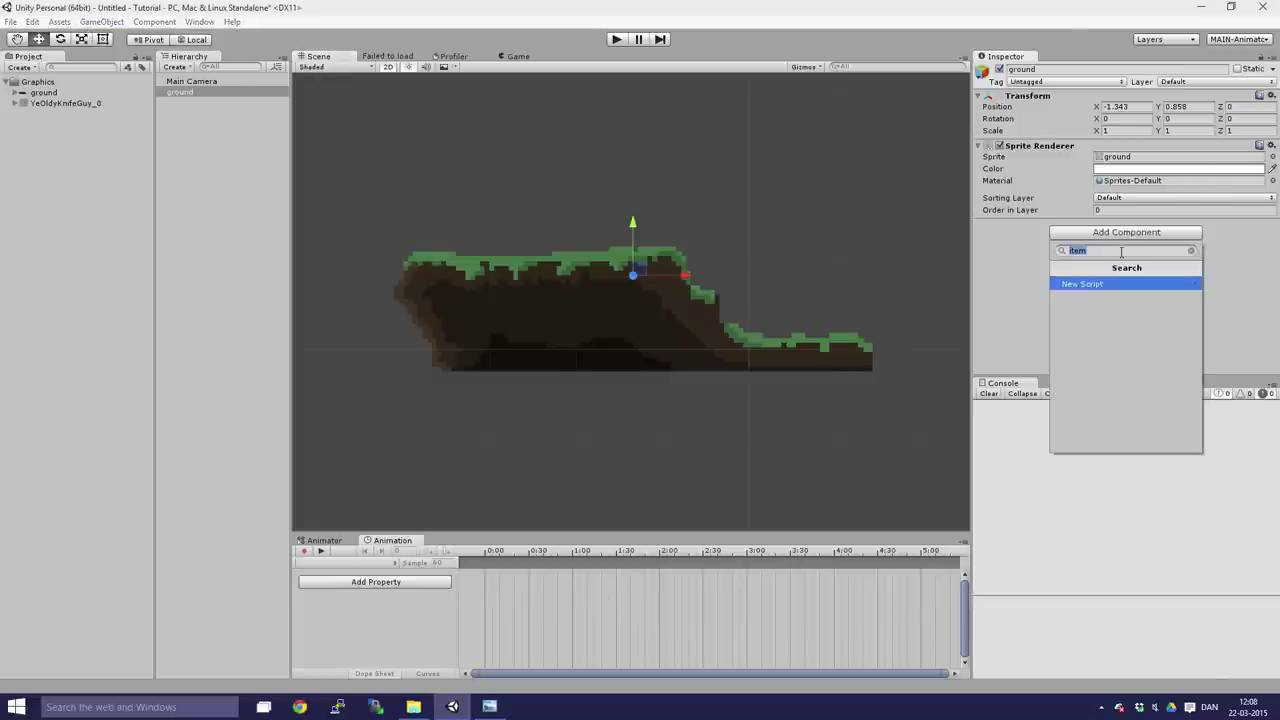
click(1031, 272)
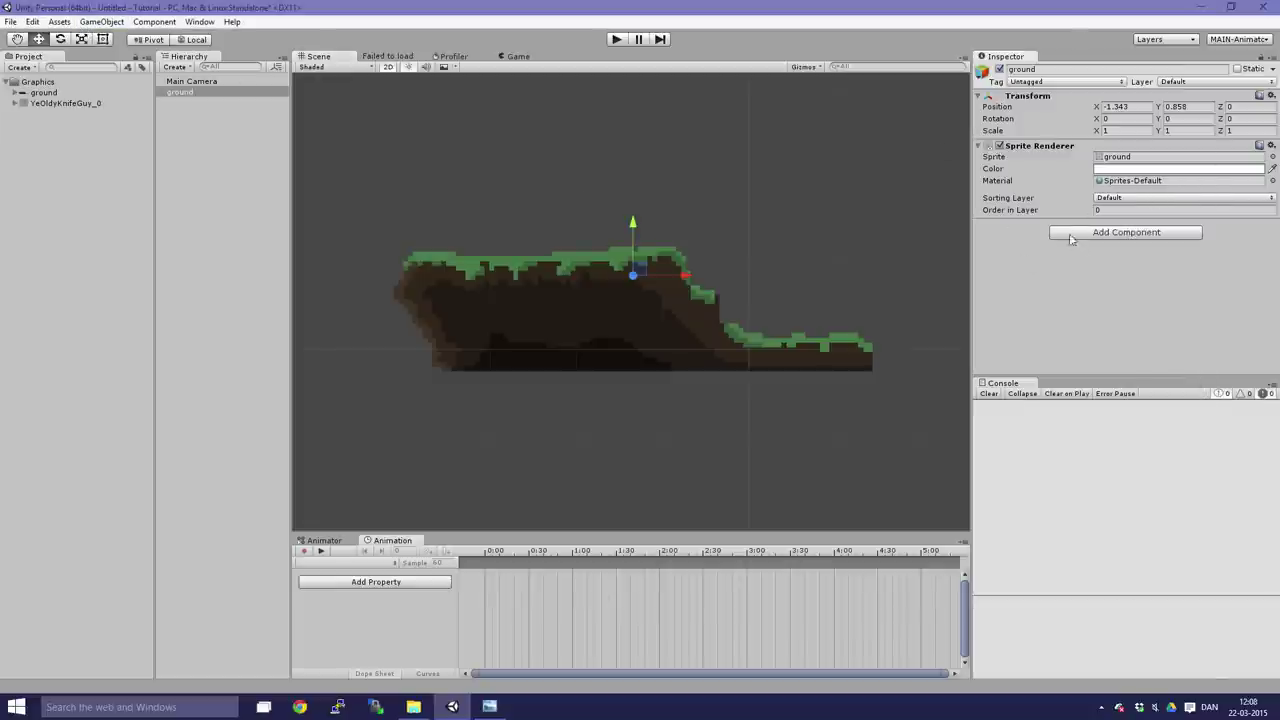
click(1082, 233)
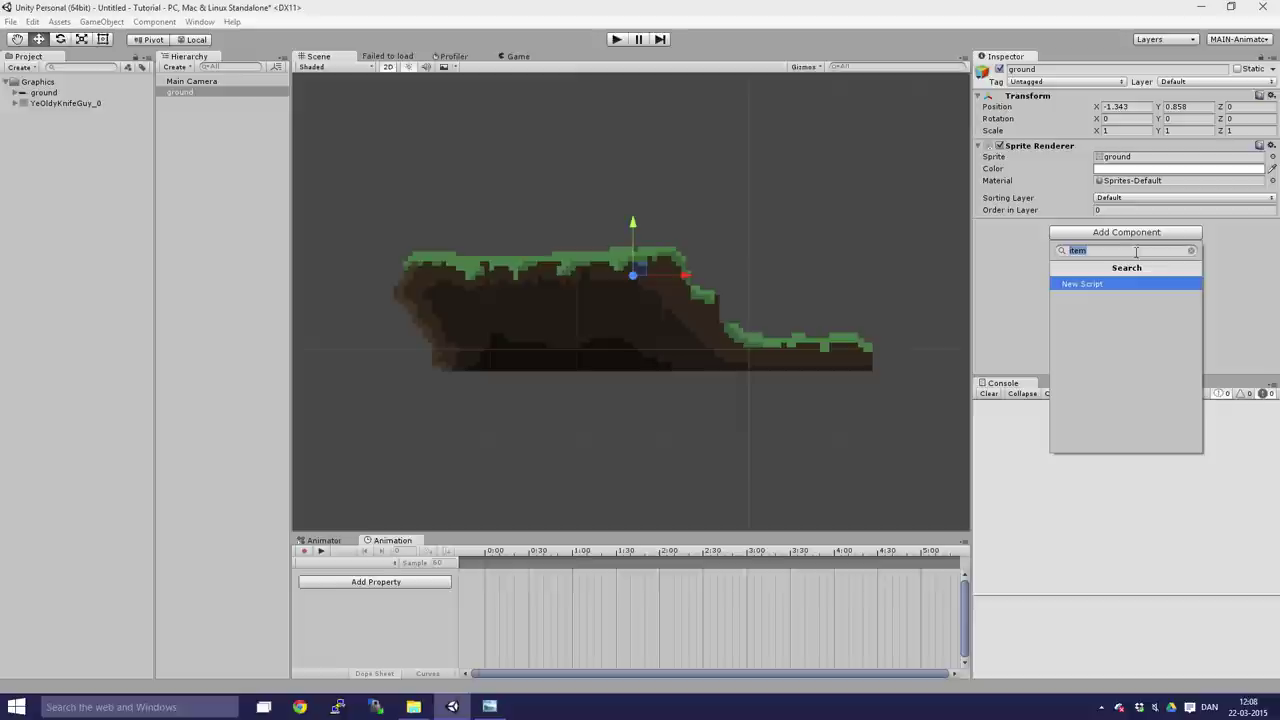
key(BackSpace)
click(1105, 324)
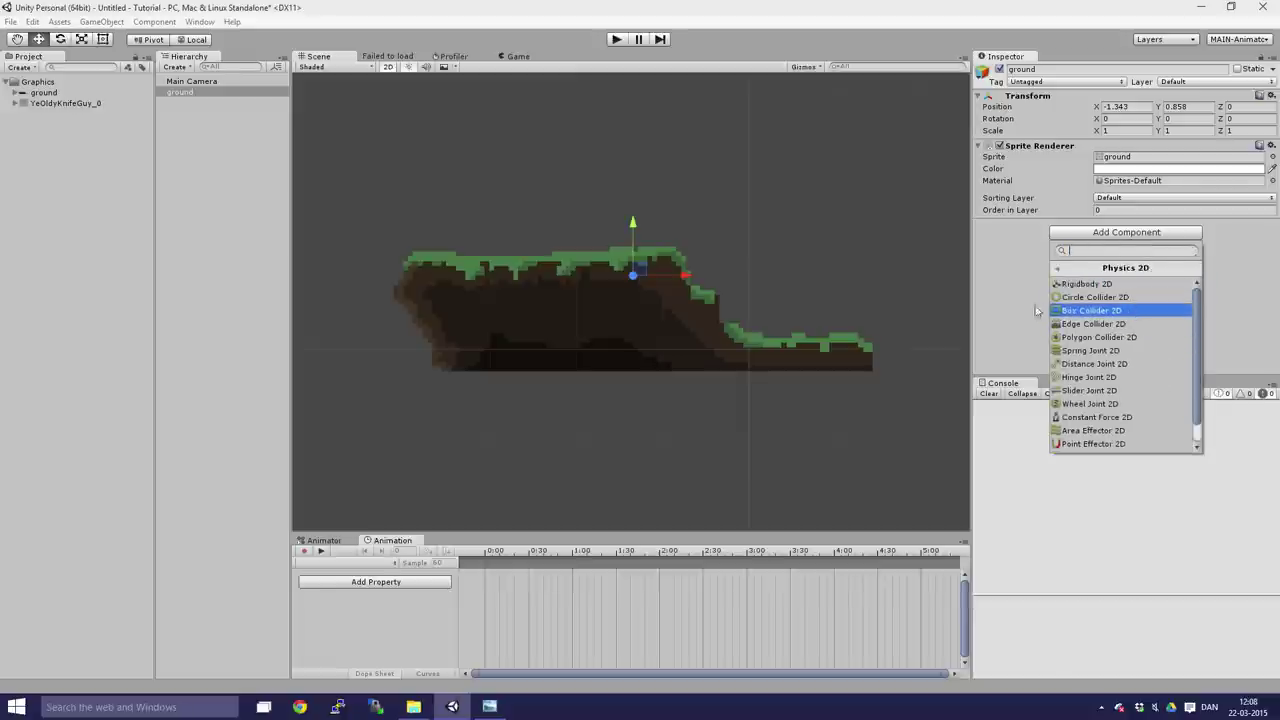
click(1068, 311)
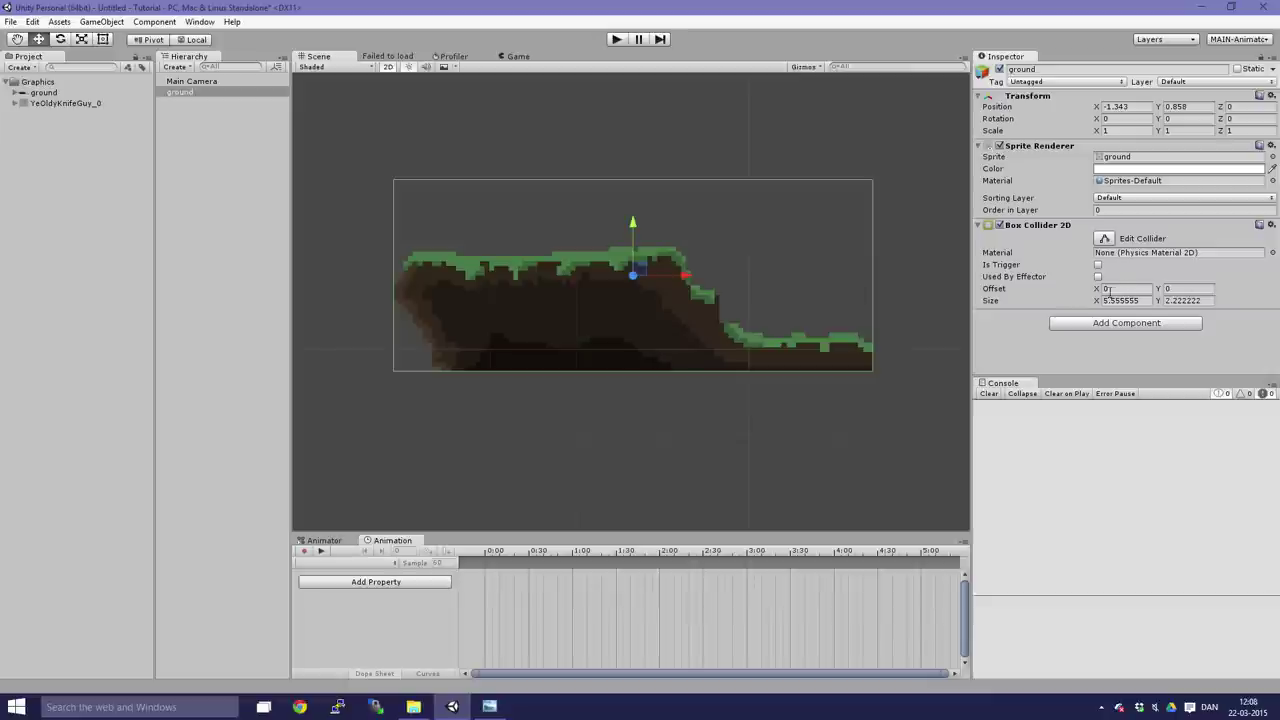
right_click(1072, 228)
click(1130, 256)
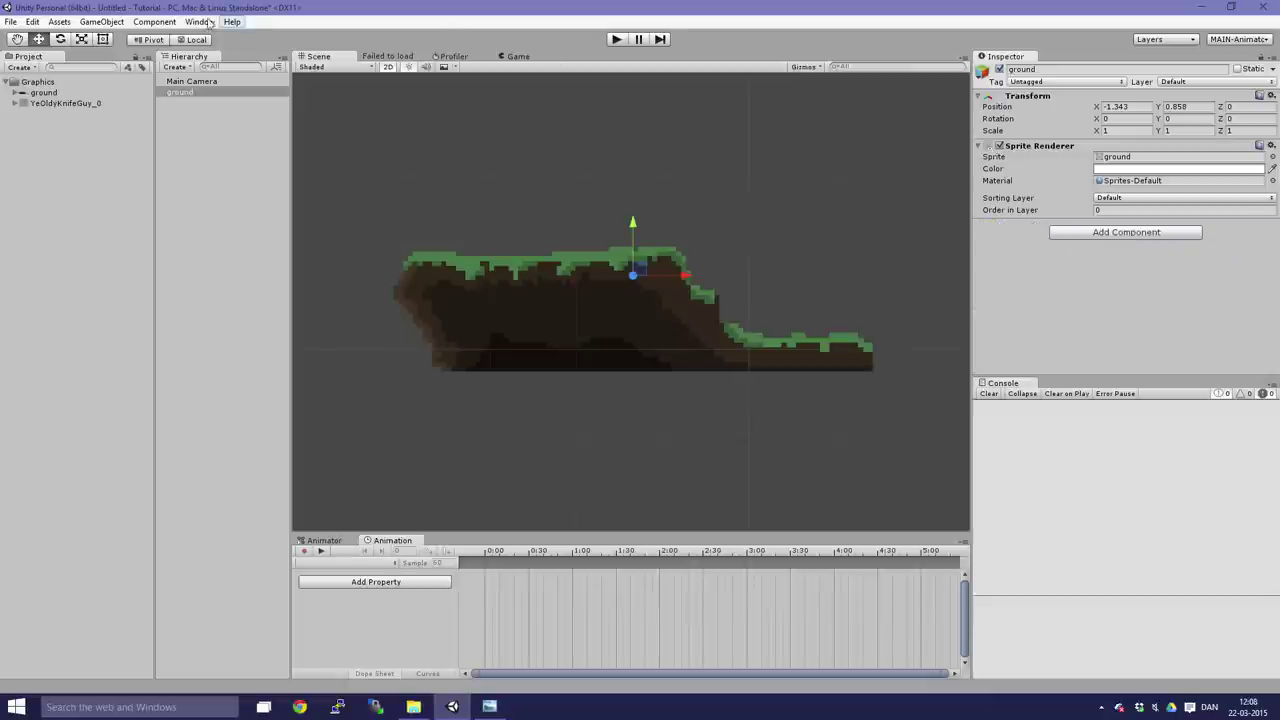
Create an empty GameObject as a child of ground and give it a Box Collider 2D.
click(101, 21)
click(110, 35)
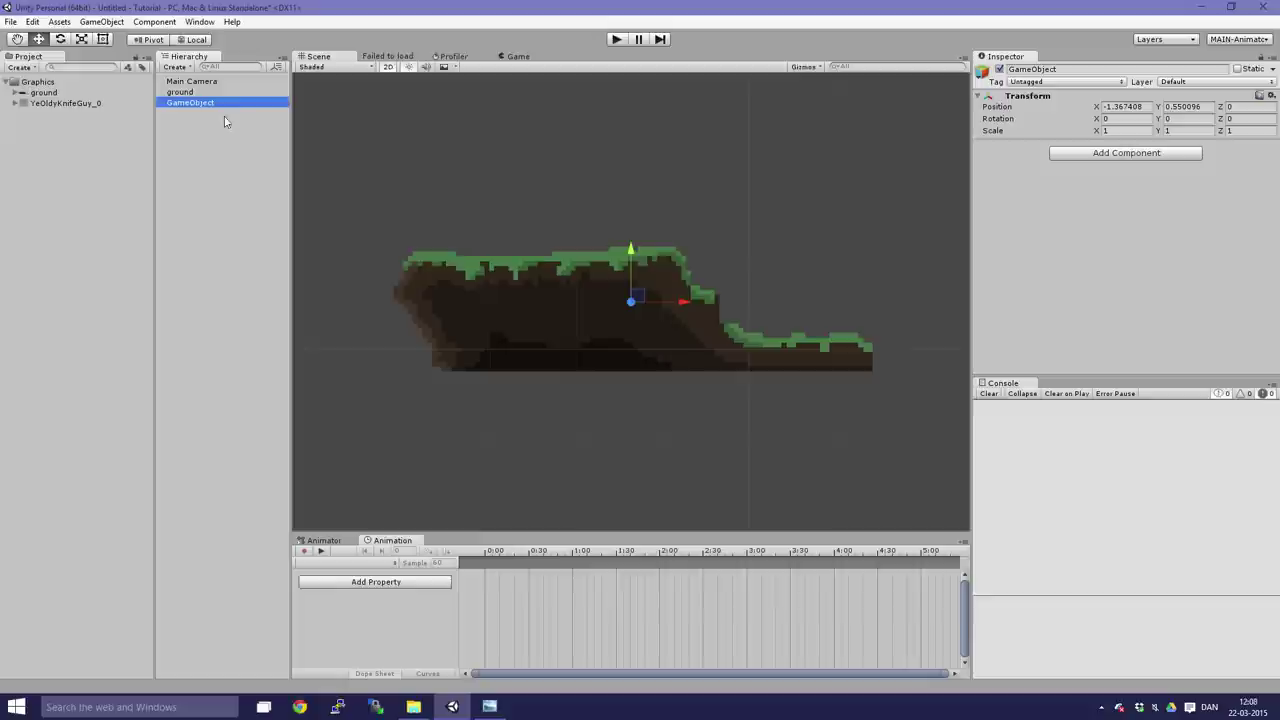
drag(203, 107, 203, 94)
click(1186, 155)
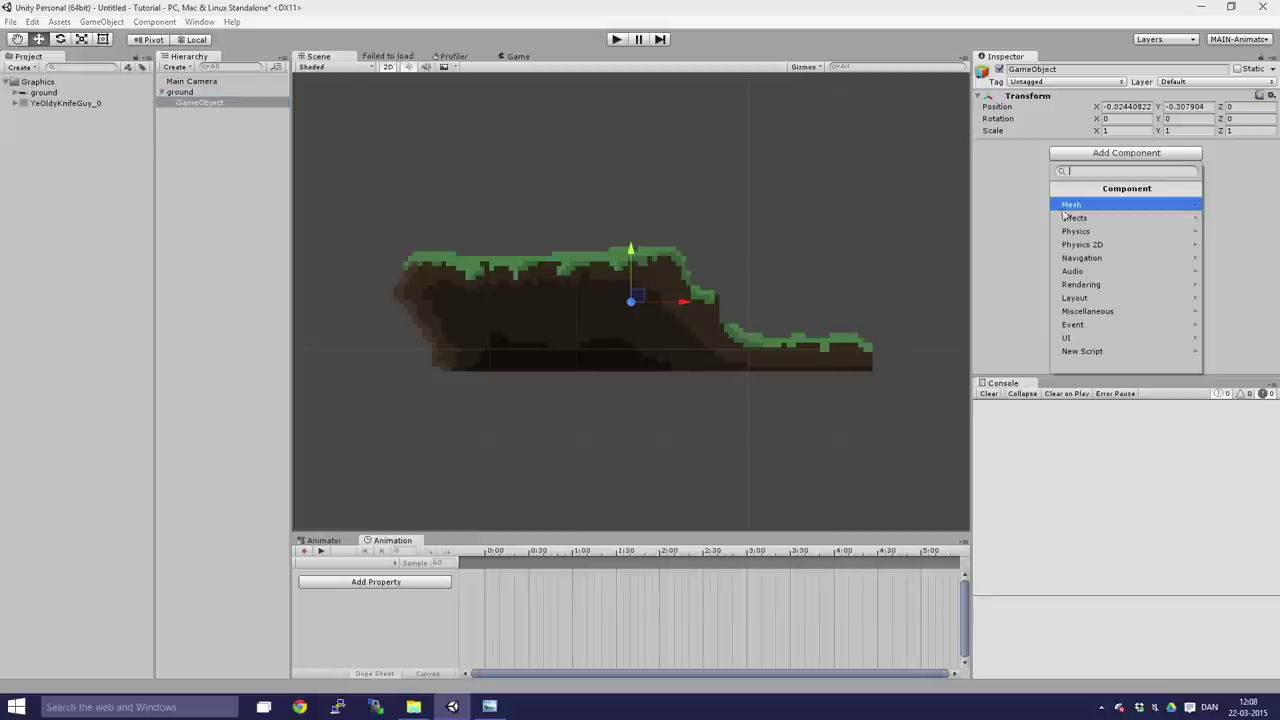
click(1122, 244)
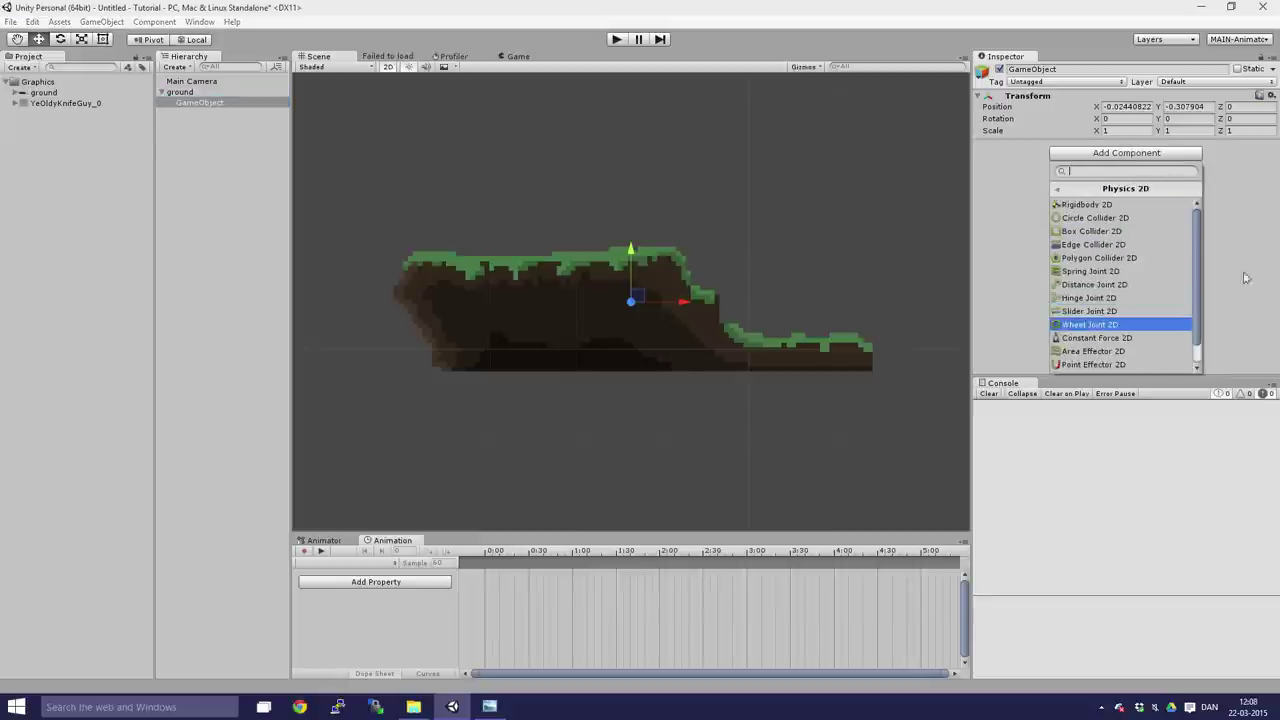
click(1130, 233)
Move and scale the collider object so it covers the high ledge.
mouse_move(638, 296)
mouse_down()
mouse_move(454, 284)
mouse_move(632, 304)
mouse_up()
key(r)
key(w)
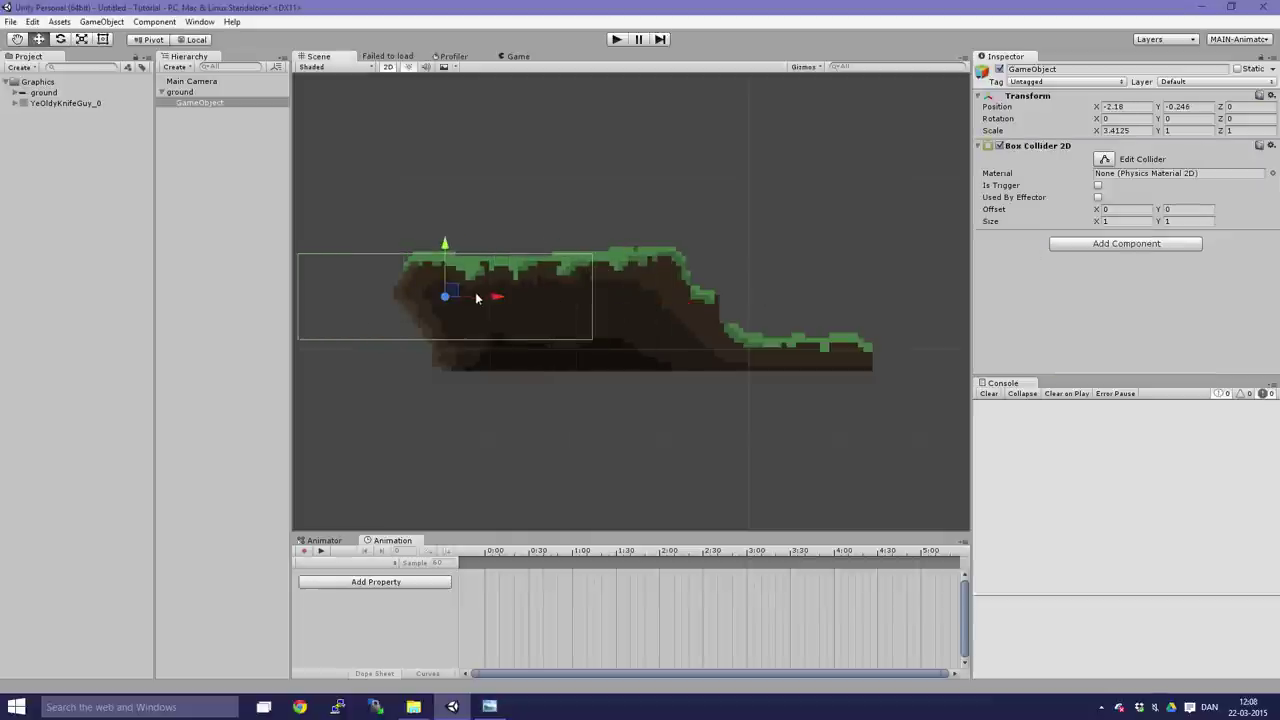
drag(477, 297, 578, 297)
key(r)
mouse_move(546, 247)
mouse_down()
mouse_move(554, 226)
mouse_move(549, 262)
mouse_up()
key(w)
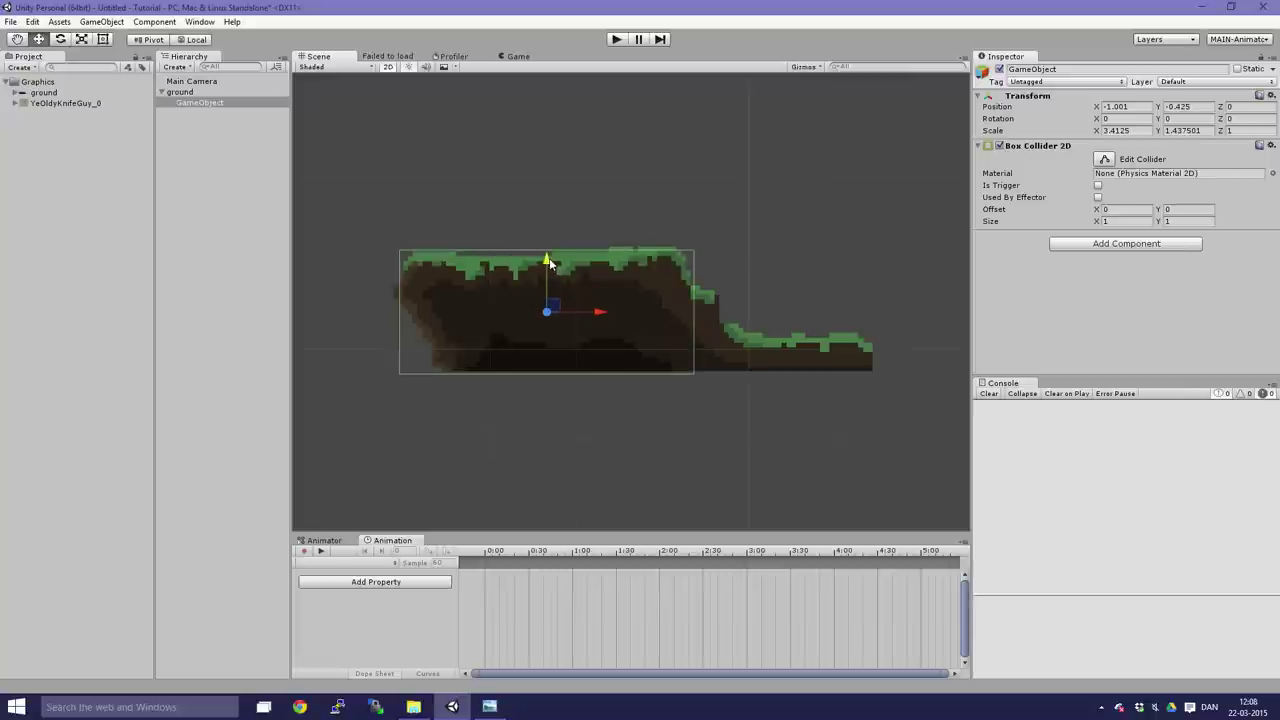
drag(583, 308, 577, 308)
key(r)
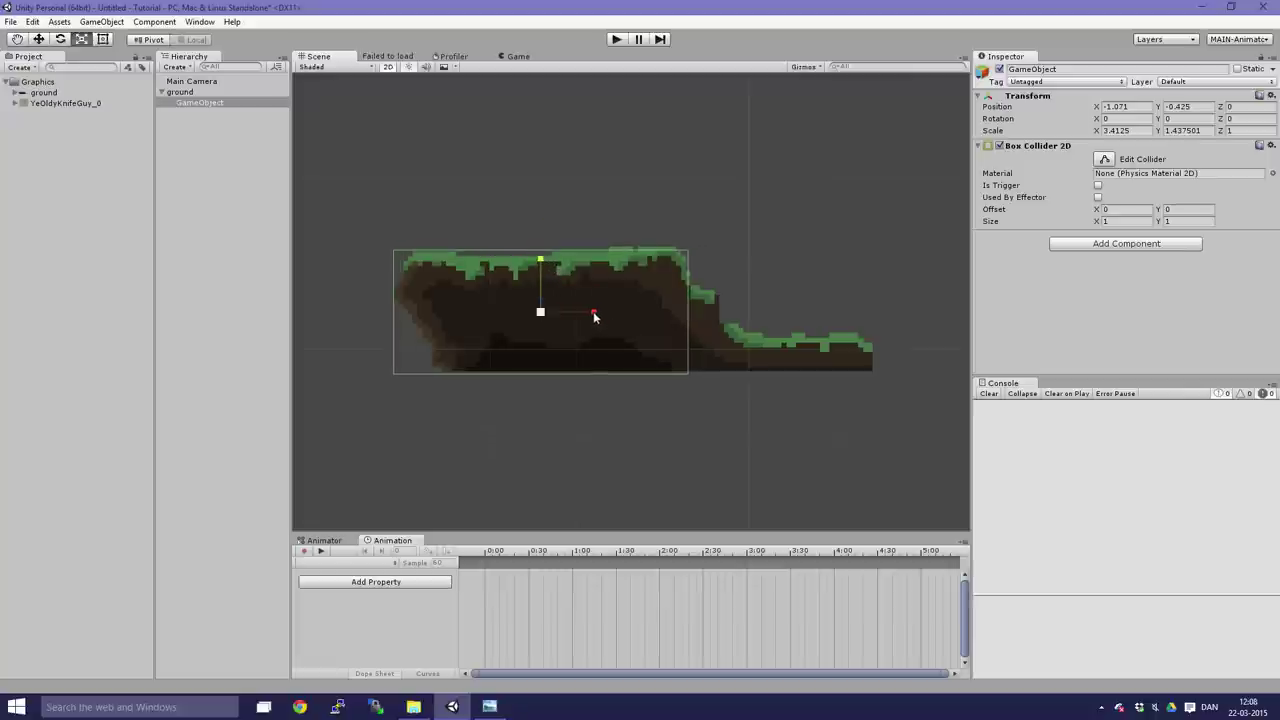
mouse_move(593, 315)
mouse_down()
mouse_move(606, 314)
mouse_move(576, 288)
mouse_move(600, 321)
mouse_up()
key(w)
key(r)
key(w)
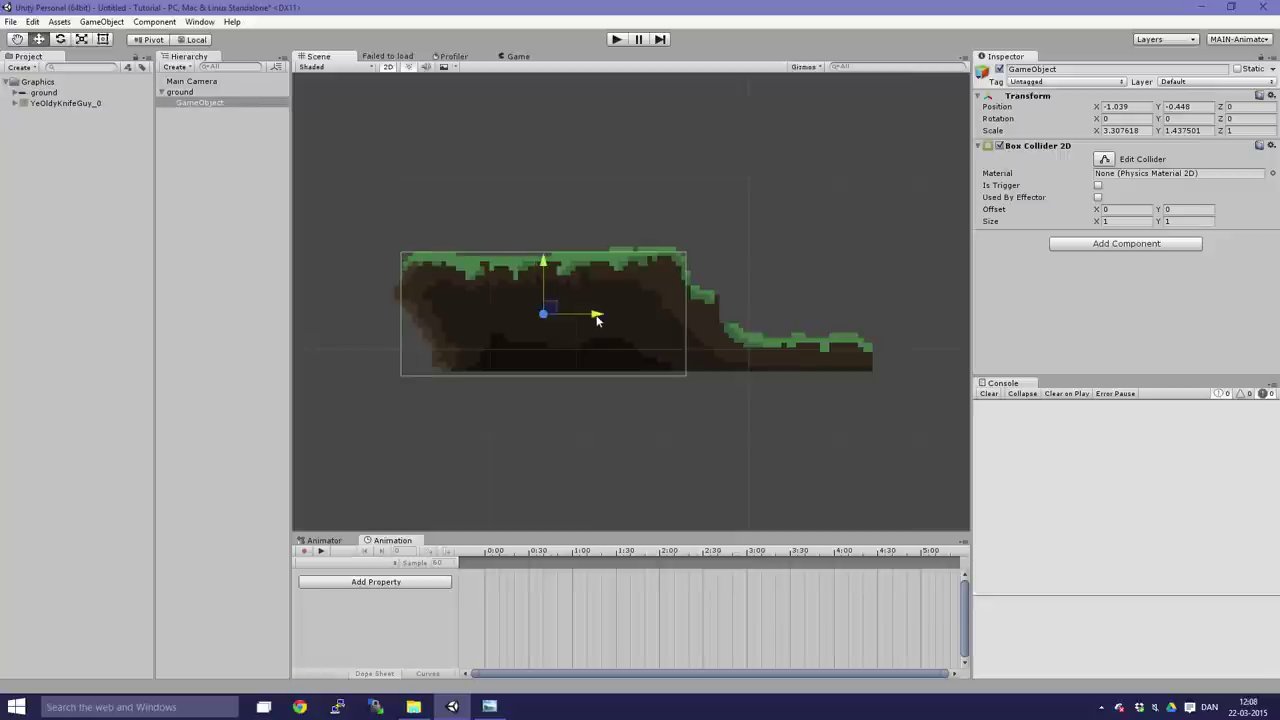
Duplicate it as GameObject 1 and fit it flat over the lower strip.
key(ctrl+d)
drag(546, 318, 801, 308)
key(r)
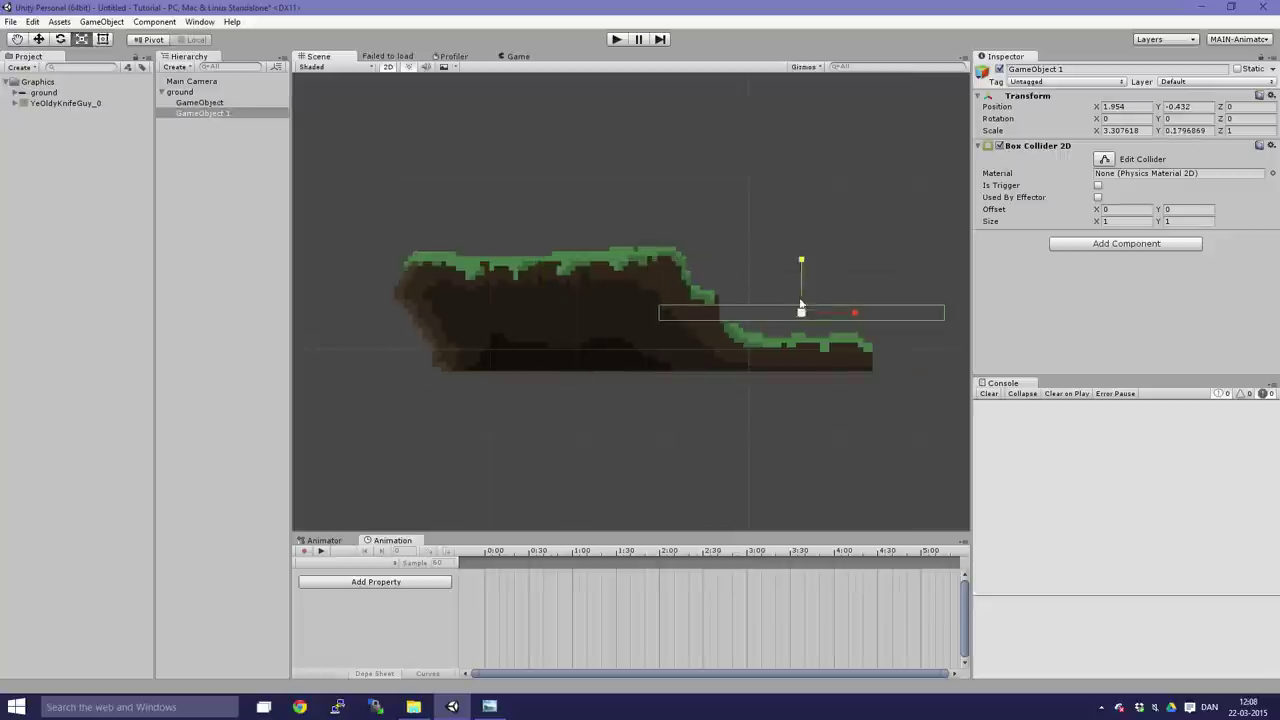
key(w)
drag(801, 258, 803, 309)
key(r)
key(w)
key(r)
key(w)
key(r)
key(w)
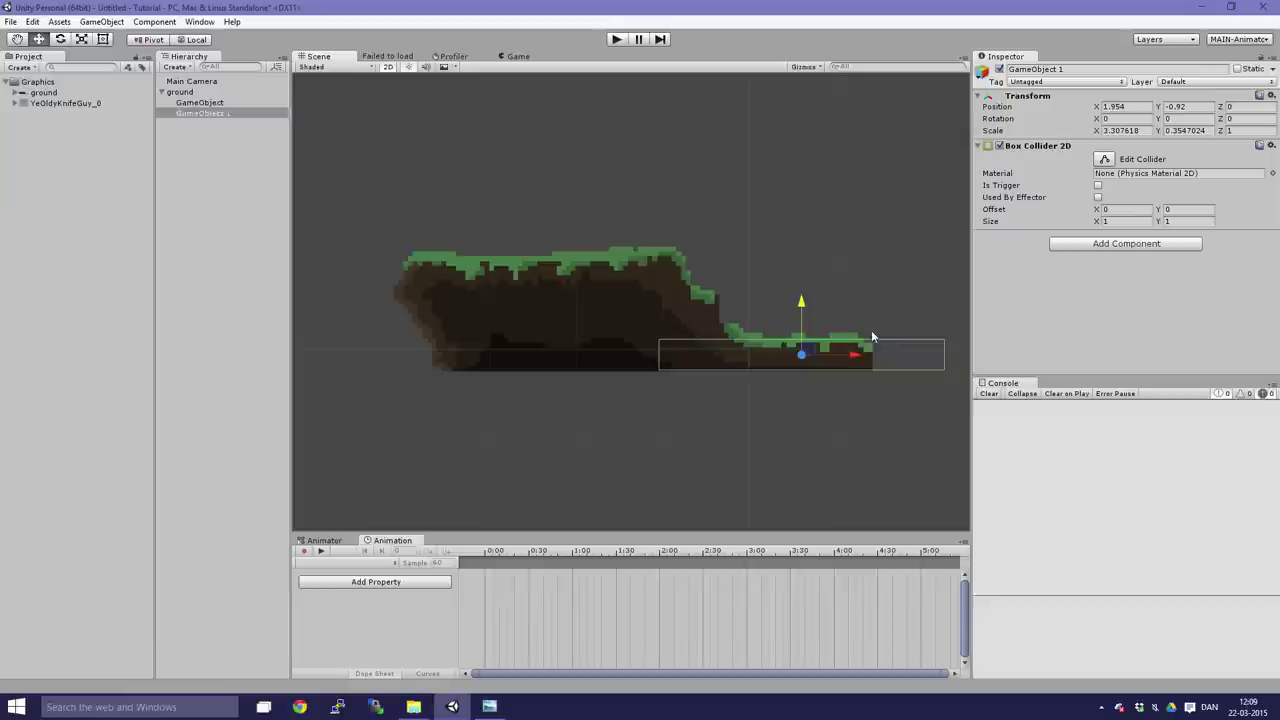
Duplicate GameObject 1 as GameObject 2 and size it taller over the step.
key(ctrl+d)
drag(811, 354, 706, 346)
key(r)
key(w)
key(r)
drag(707, 299, 711, 210)
key(w)
drag(705, 343, 698, 330)
key(r)
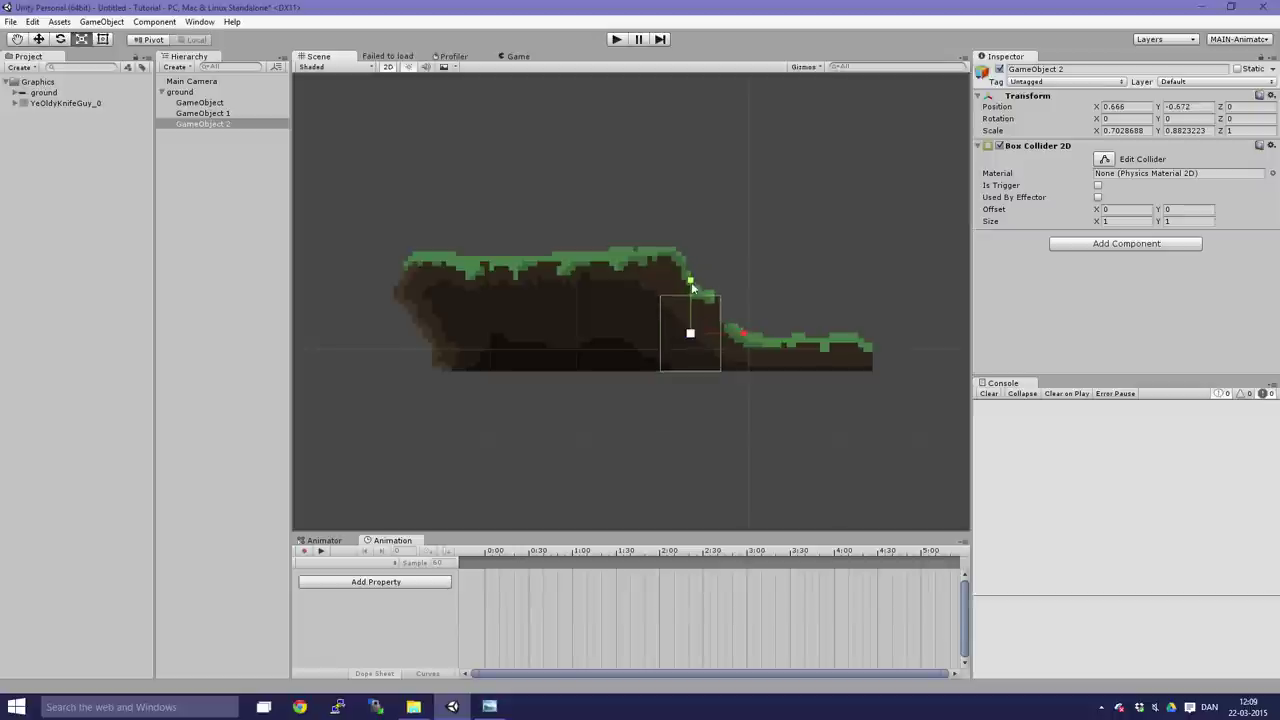
drag(690, 284, 690, 279)
key(w)
drag(691, 337, 698, 330)
Reframe the view on the colliders and slide GameObject 1 left along the ground.
click(180, 92)
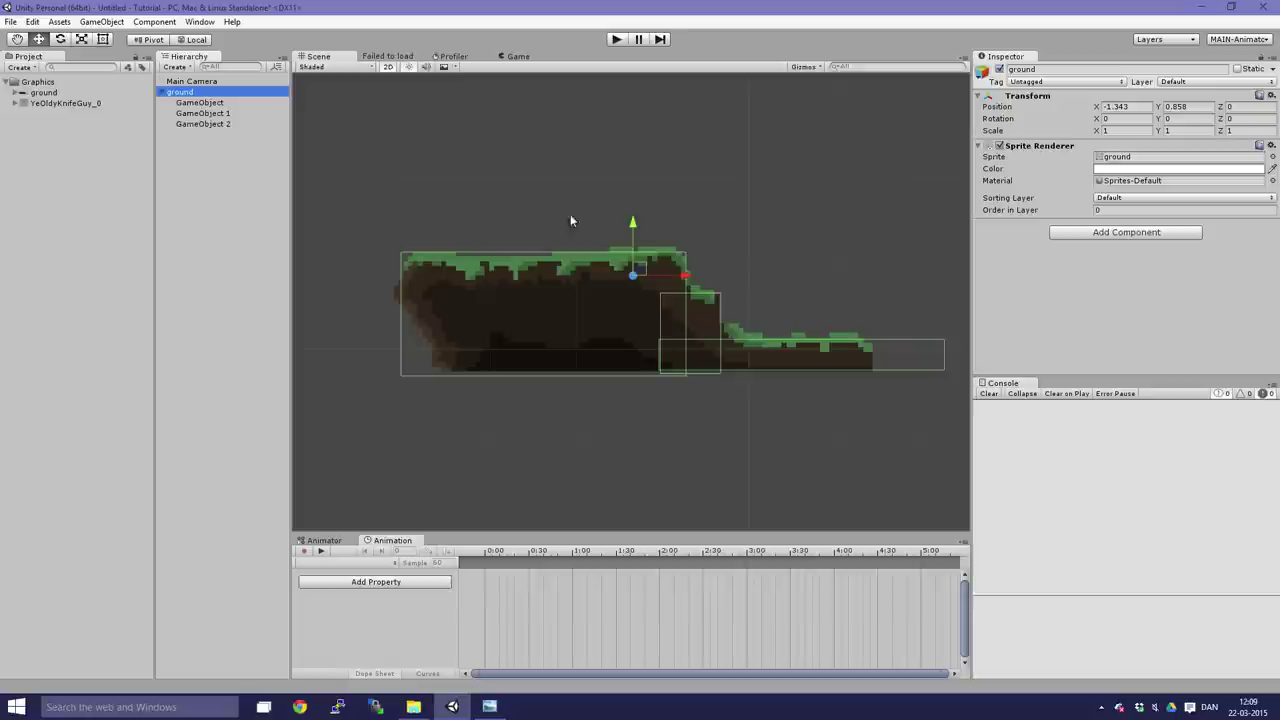
mouse_move(752, 341)
middle_down()
mouse_move(808, 357)
mouse_move(628, 314)
mouse_move(763, 329)
middle_up()
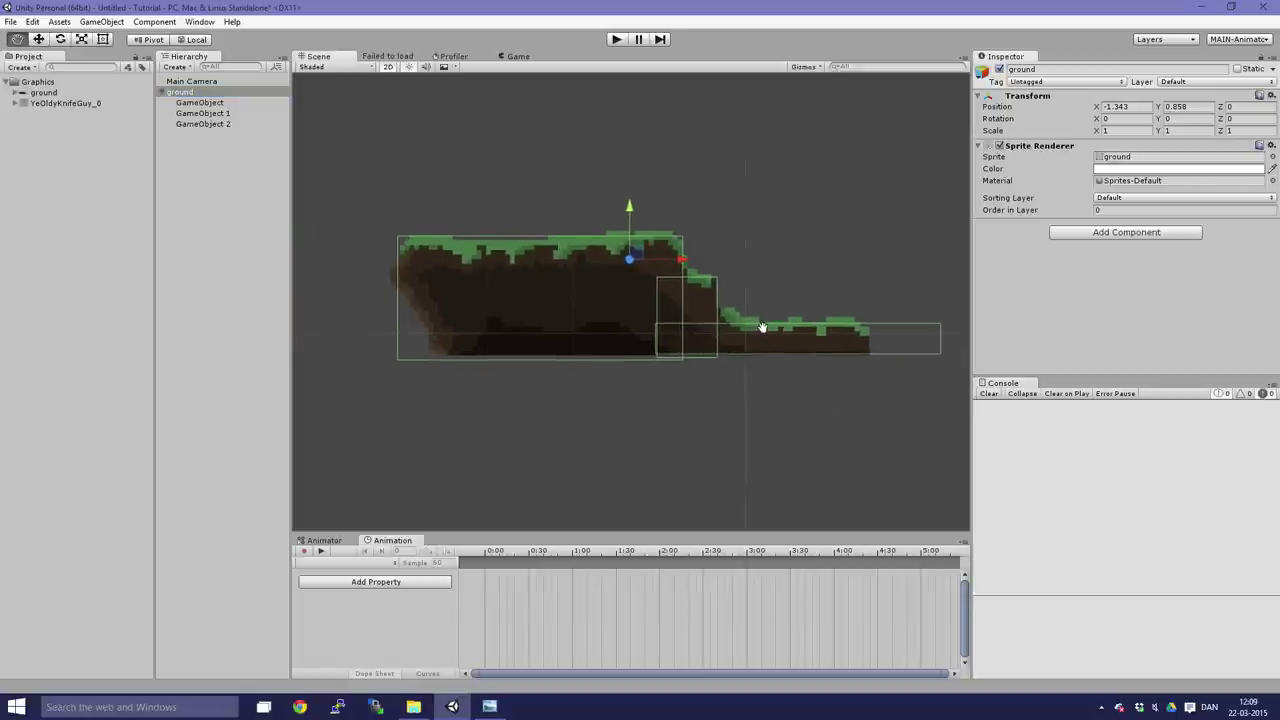
click(203, 123)
key(f)
click(210, 113)
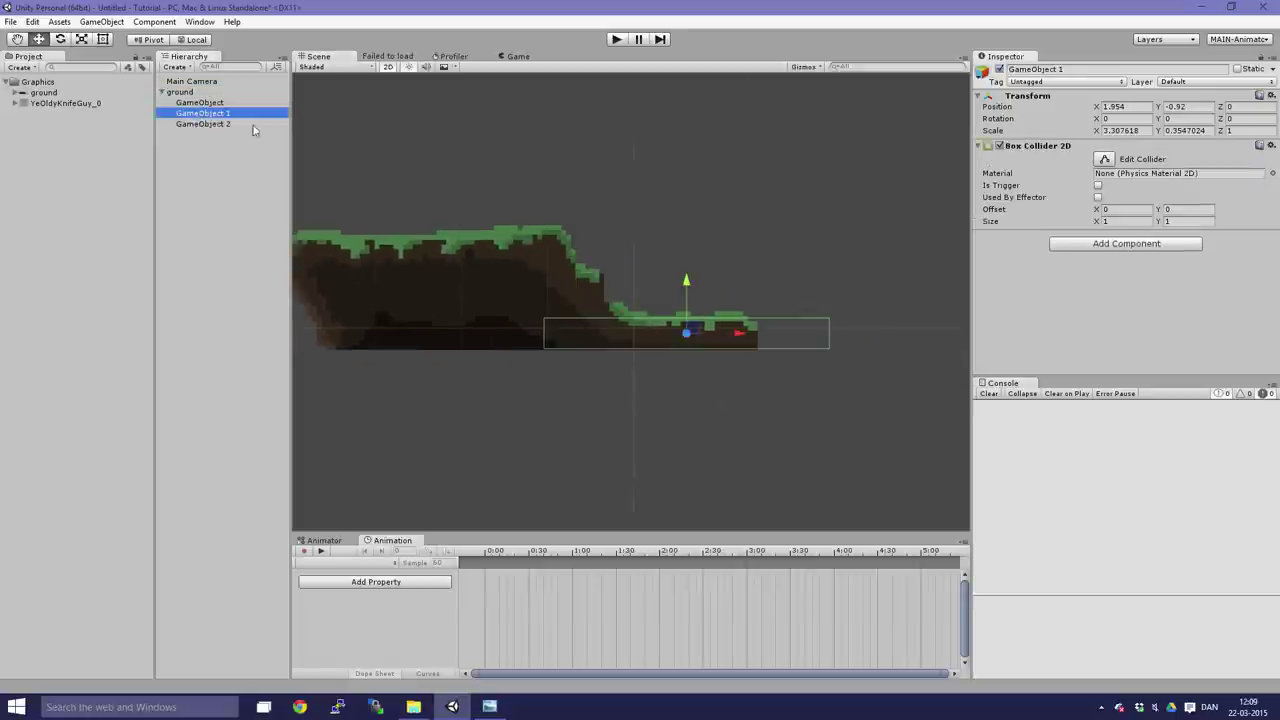
drag(748, 338, 668, 338)
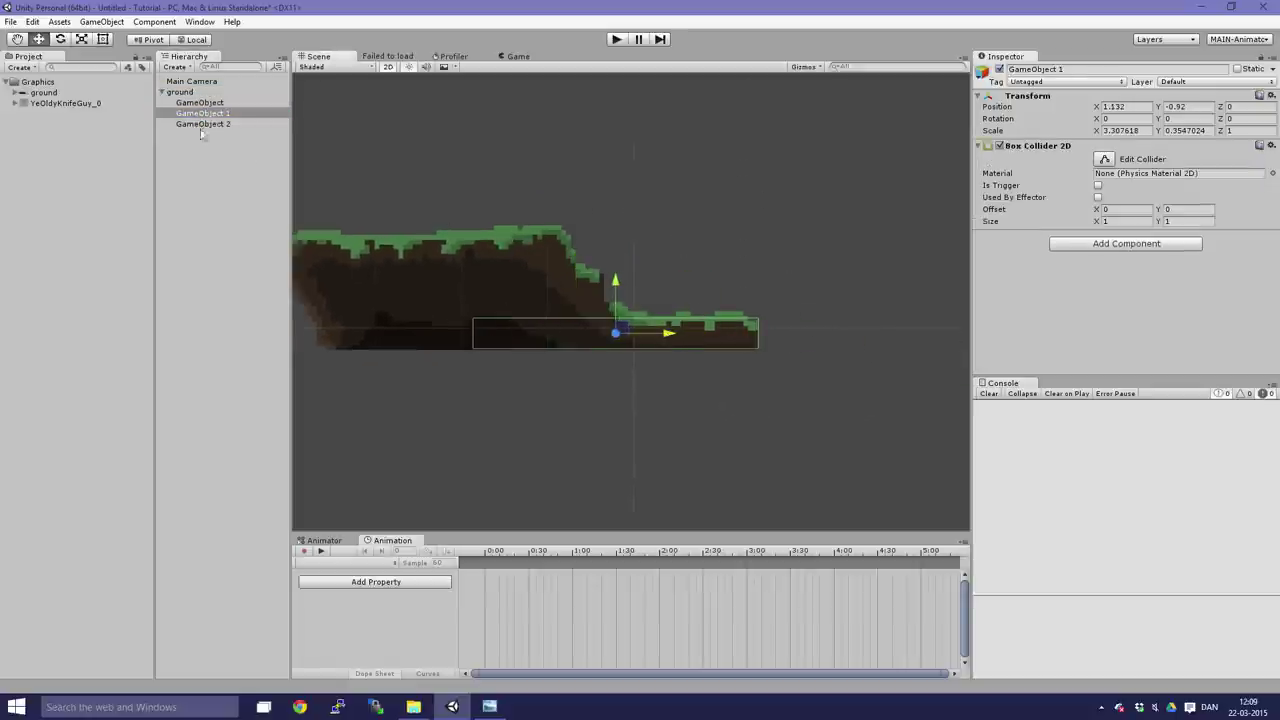
click(206, 93)
key(f)
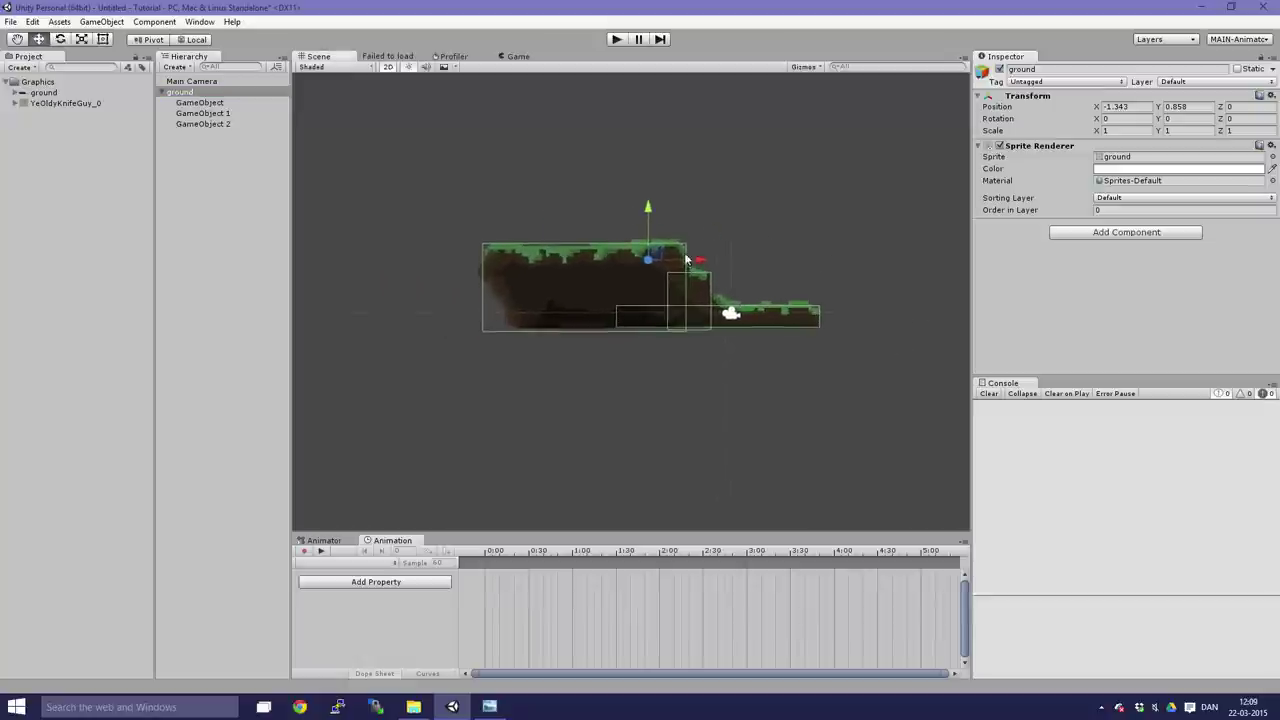
Duplicate ground as ground 1, move it right and mirror it with Scale X -1.
click(186, 92)
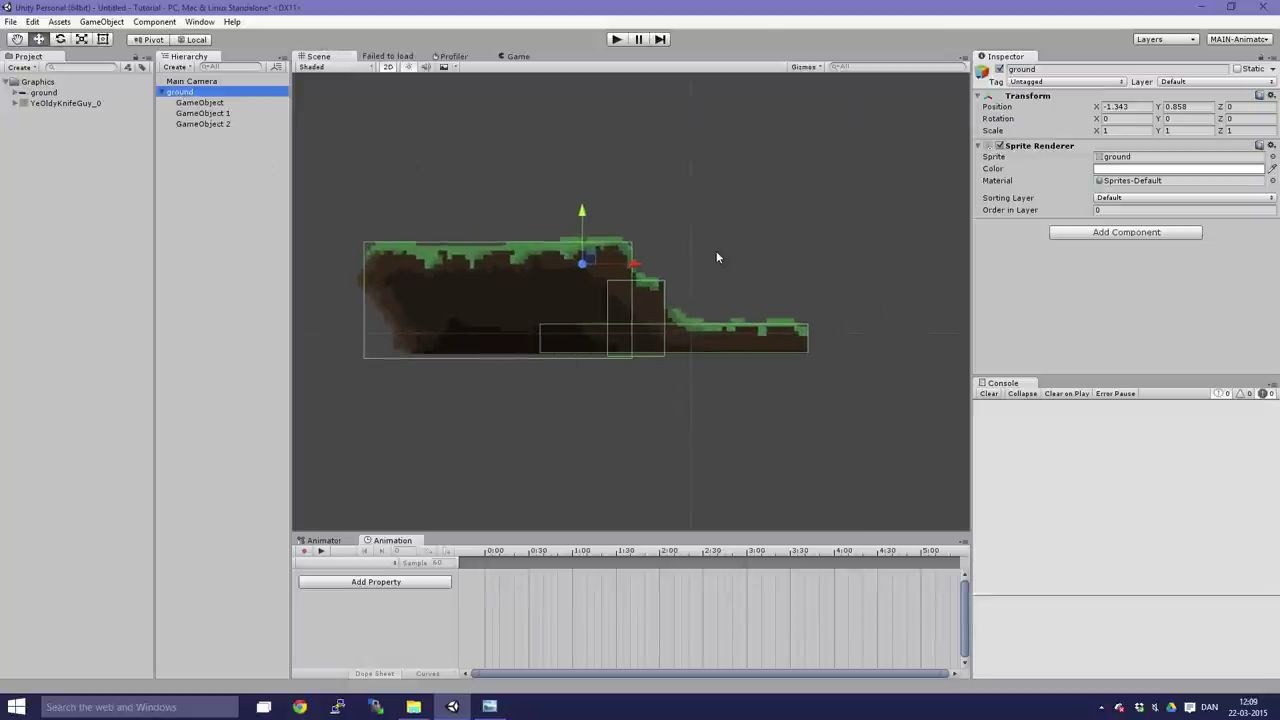
key(ctrl+d)
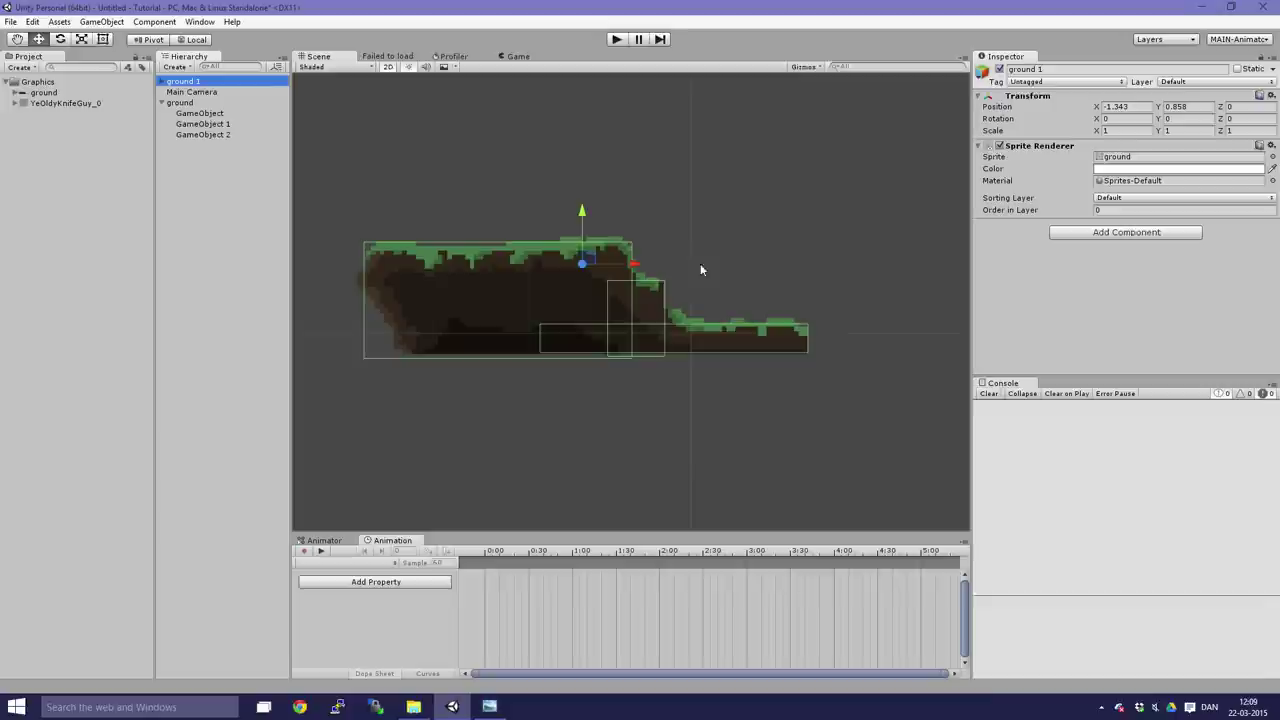
drag(625, 268, 769, 258)
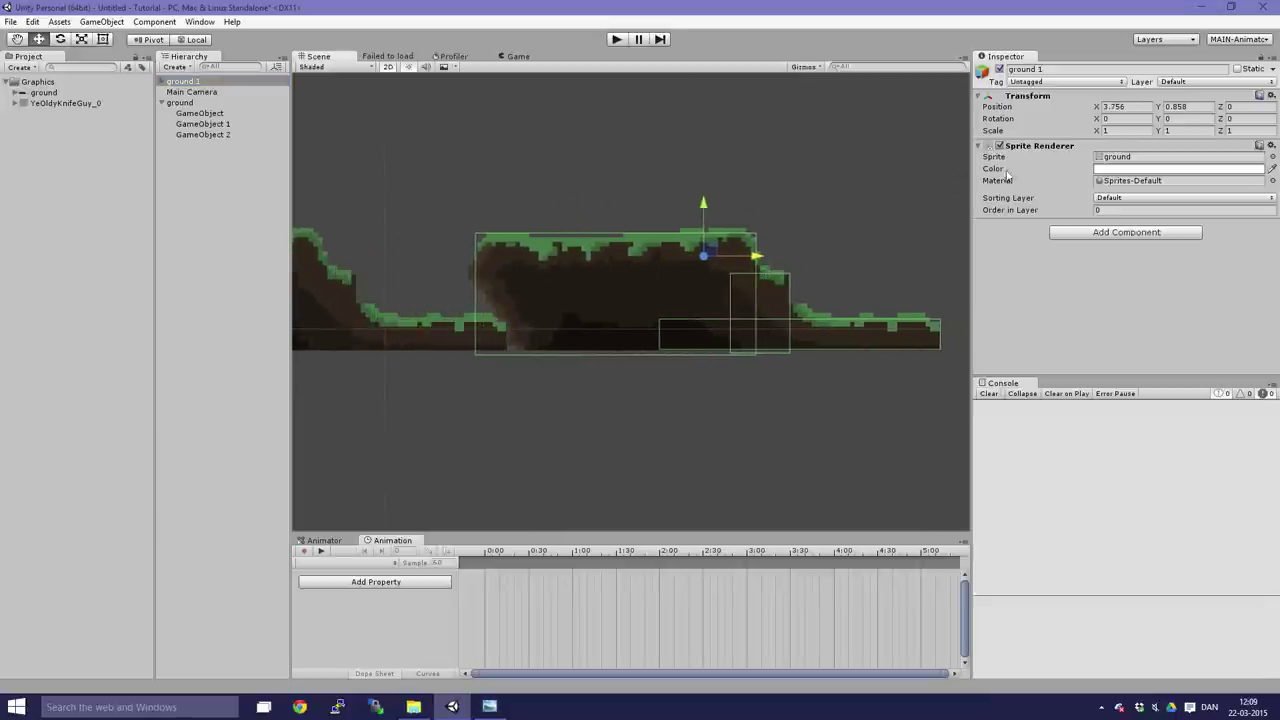
click(1104, 131)
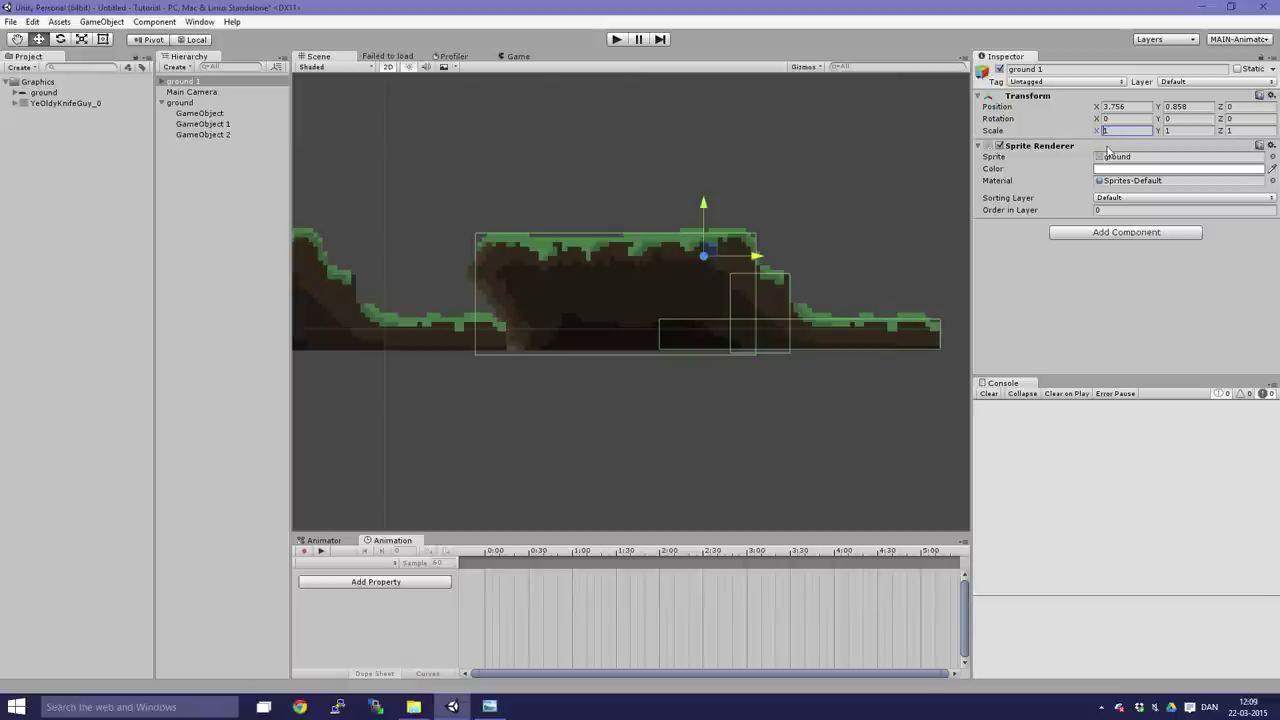
text(-1)
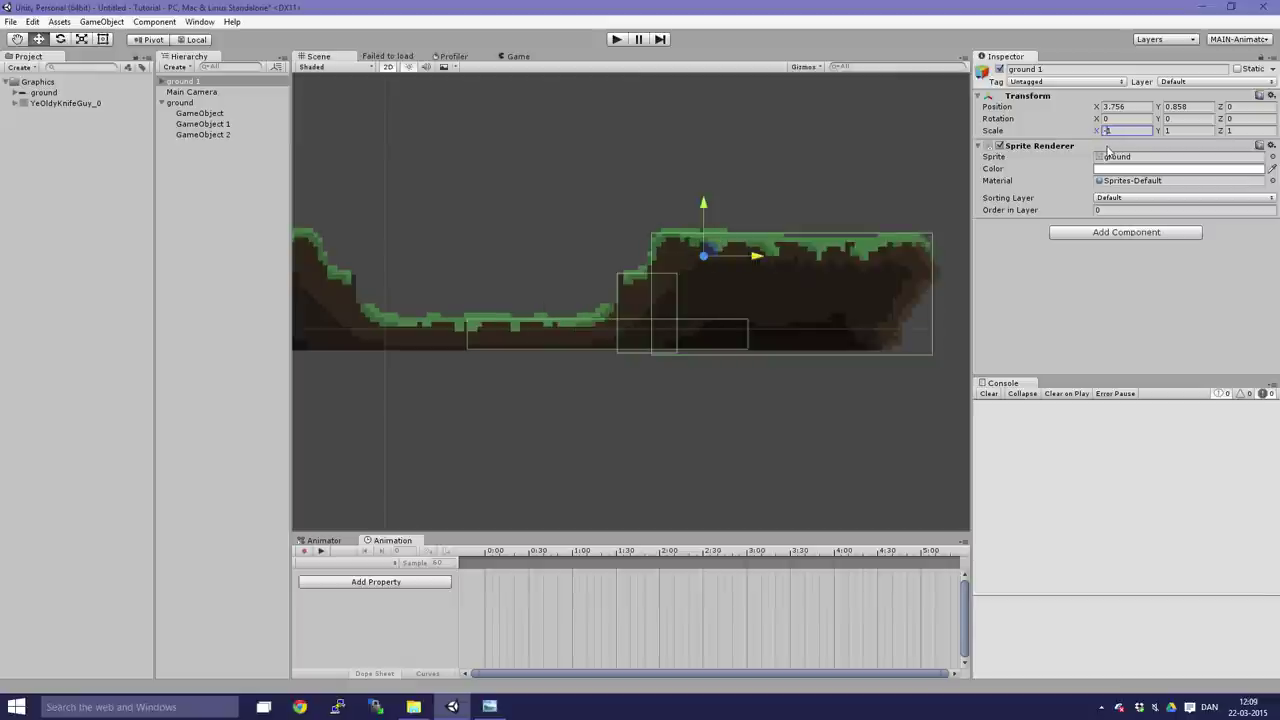
drag(723, 258, 772, 258)
scroll(600, 200, down, 3)
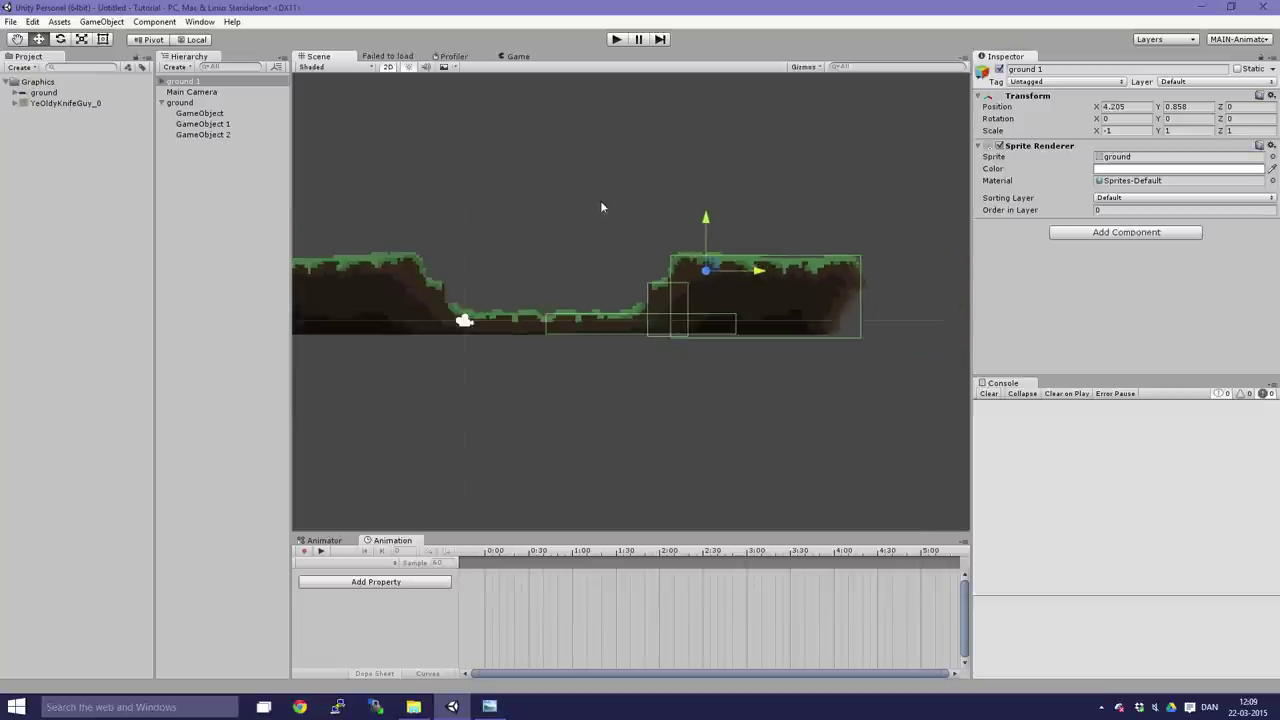
click(726, 237)
scroll(711, 251, up, 2)
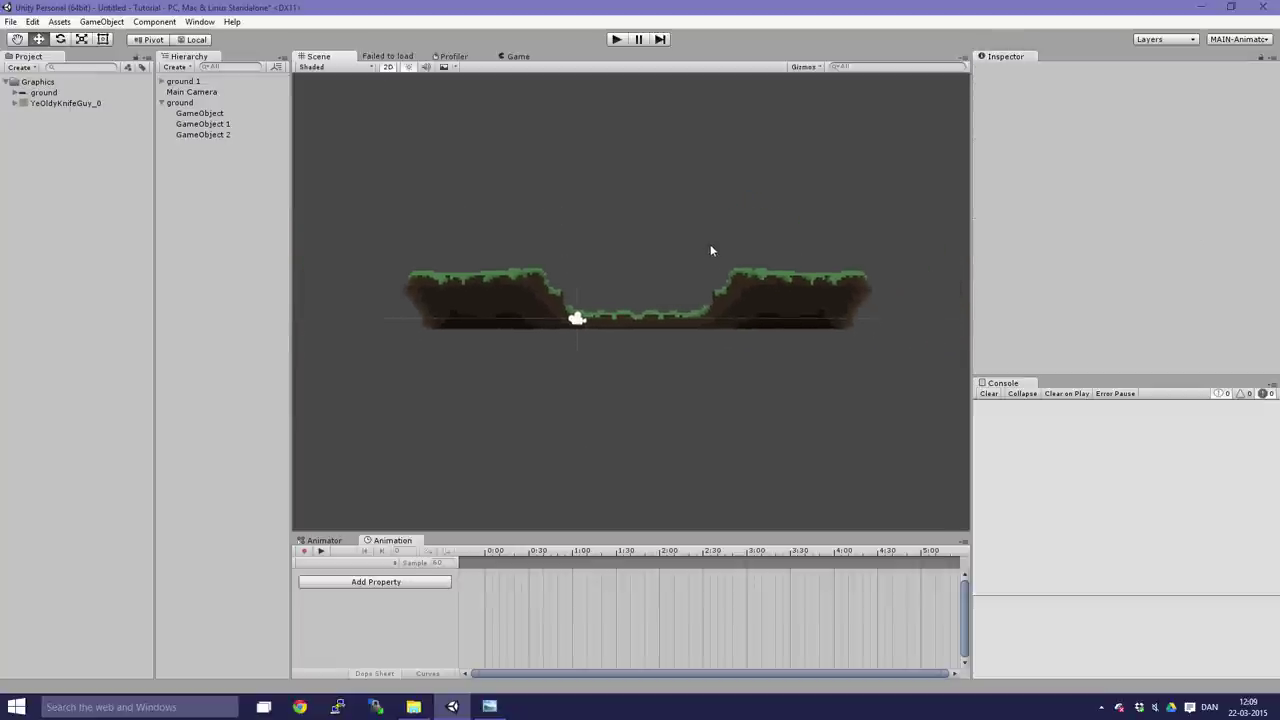
Save the scene as MainTestingGroind in a new Assets/Scenes folder.
key(ctrl+s)
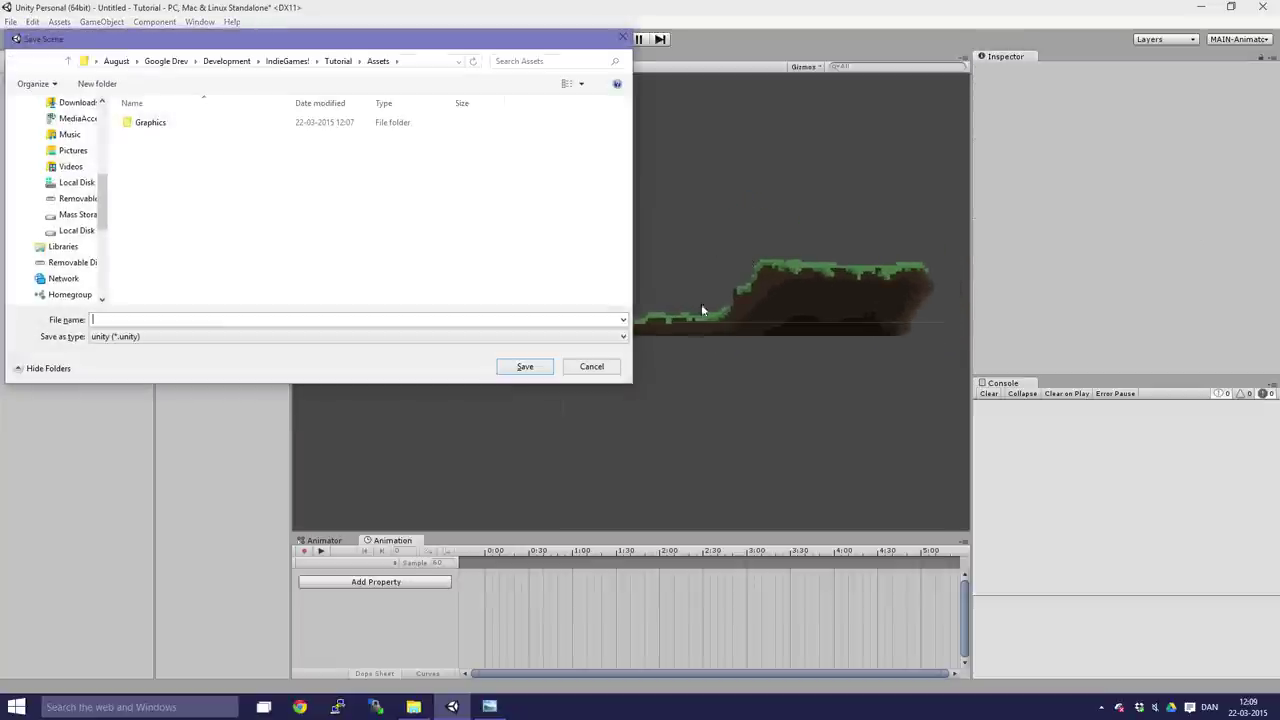
click(98, 84)
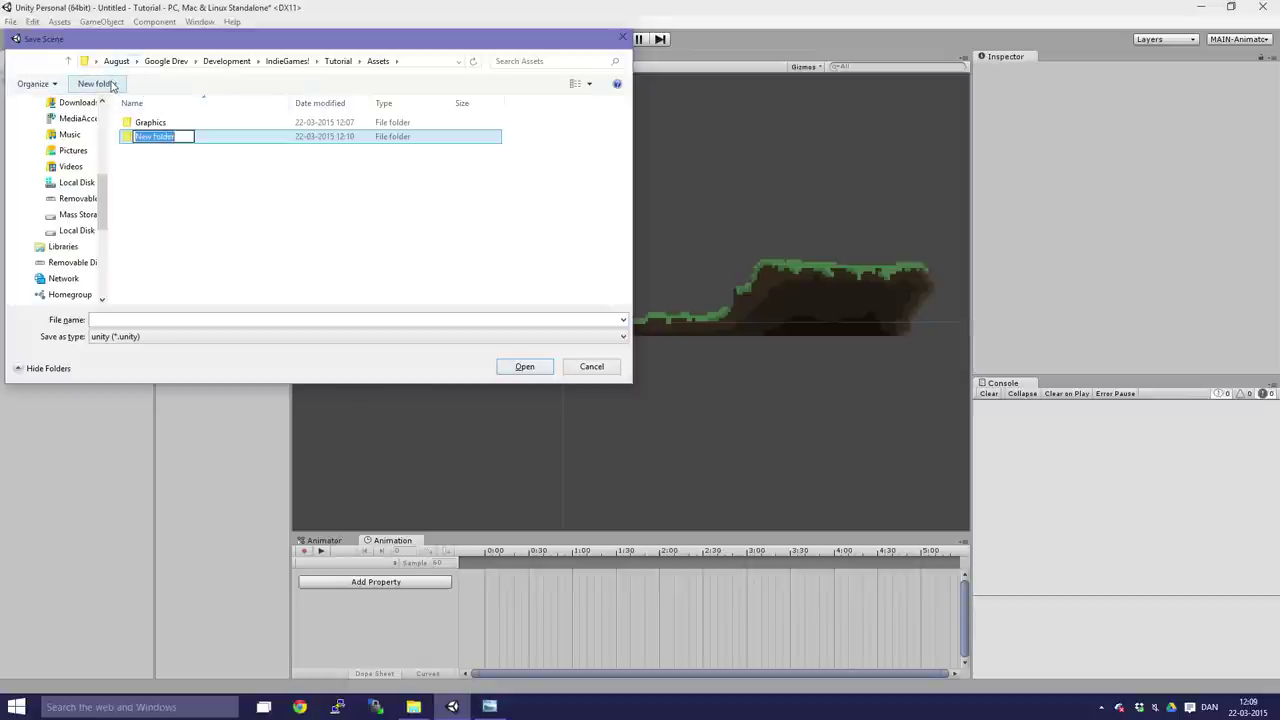
text(Sce)
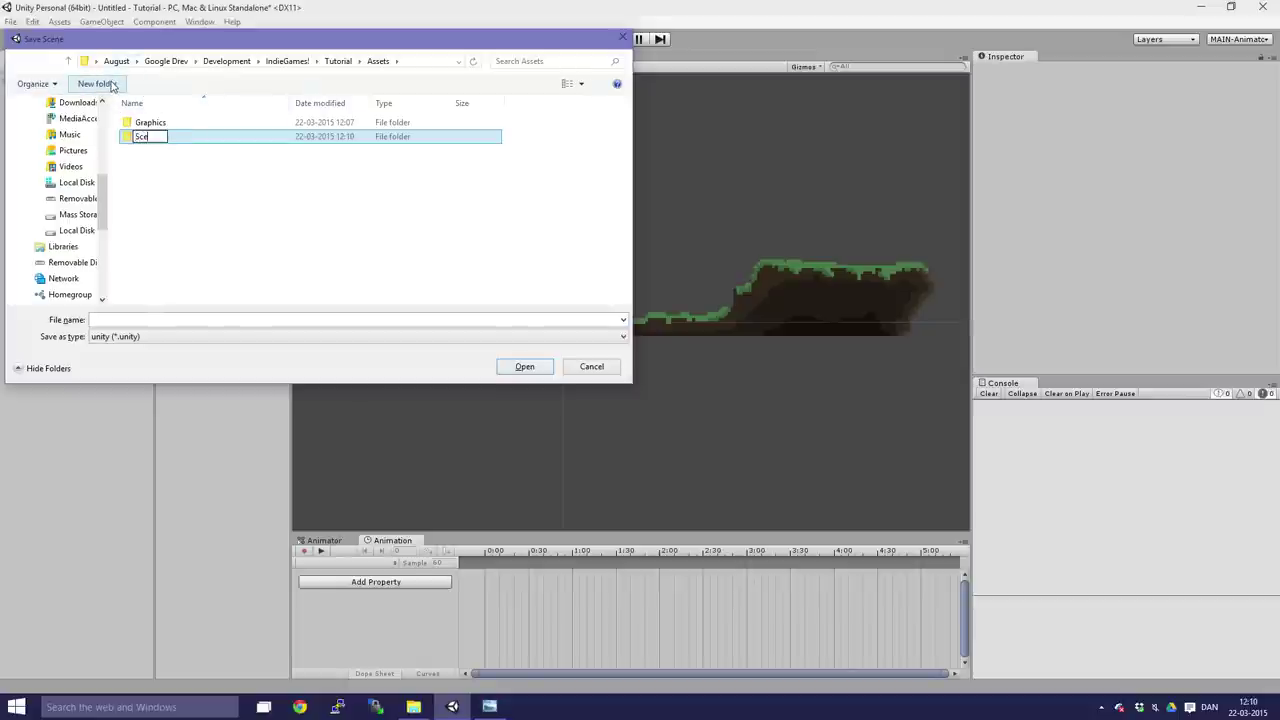
text(nes)
key(Return)
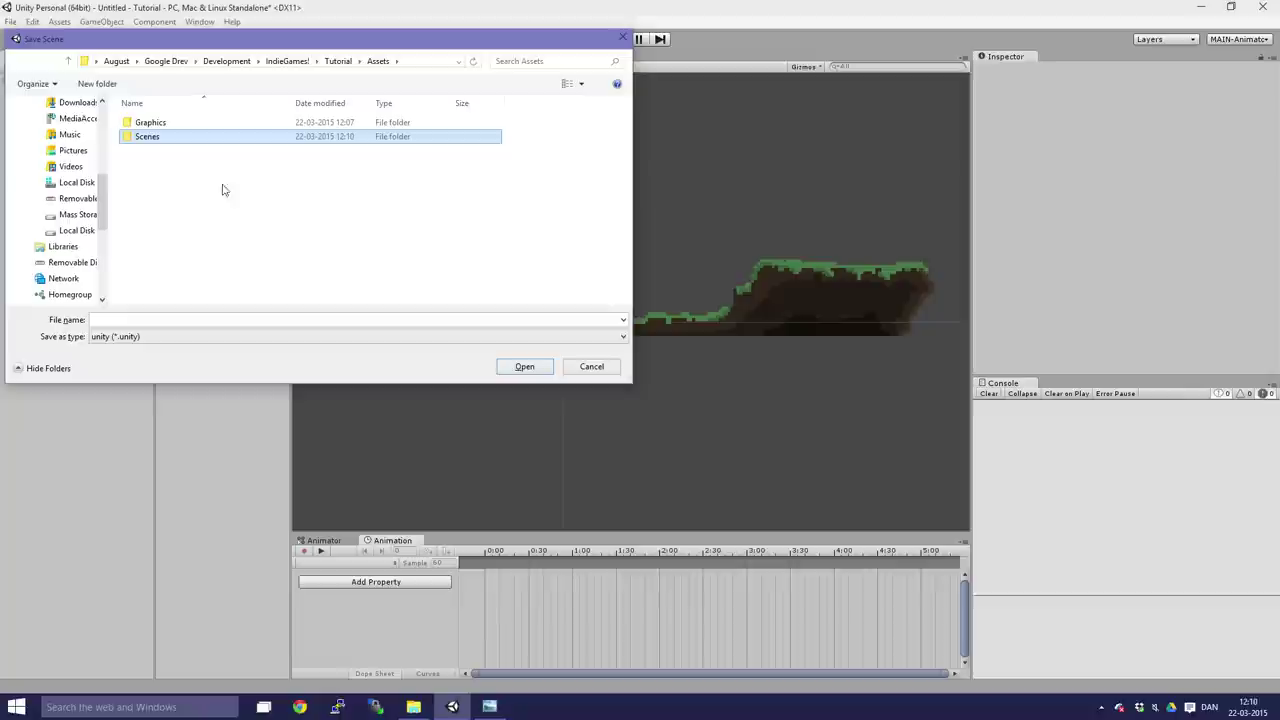
double_click(186, 140)
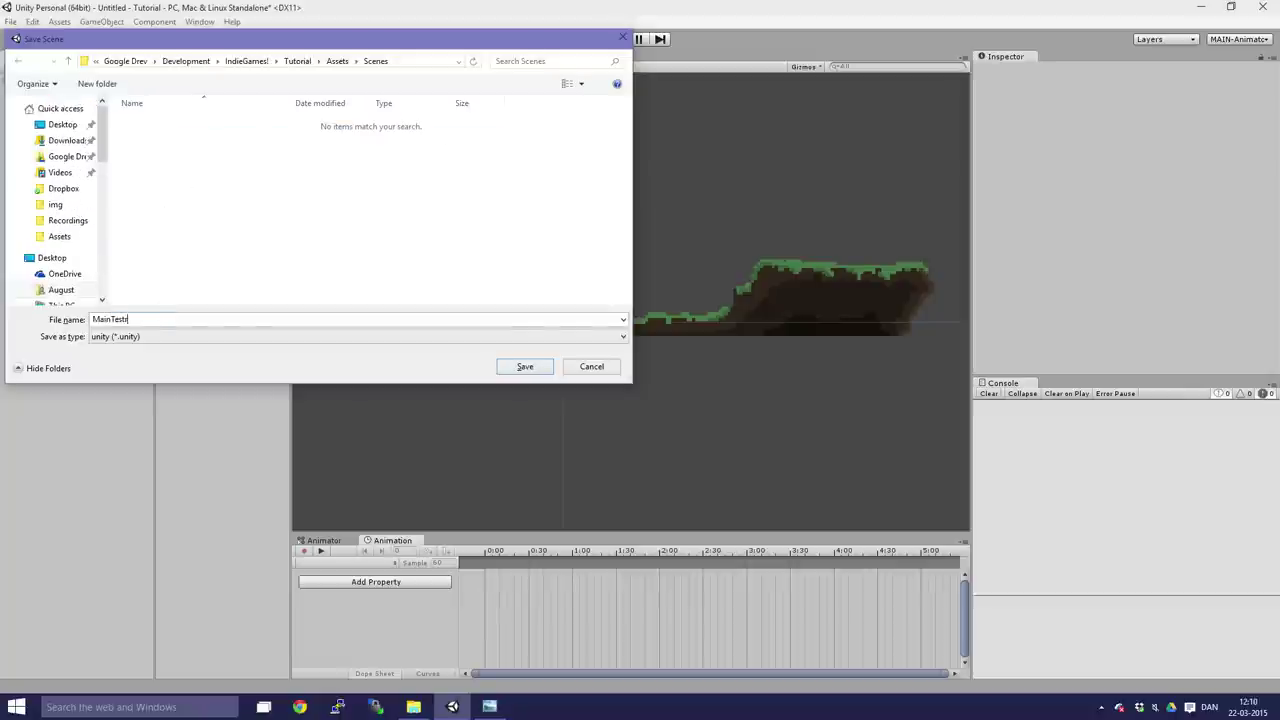
text(Scene)
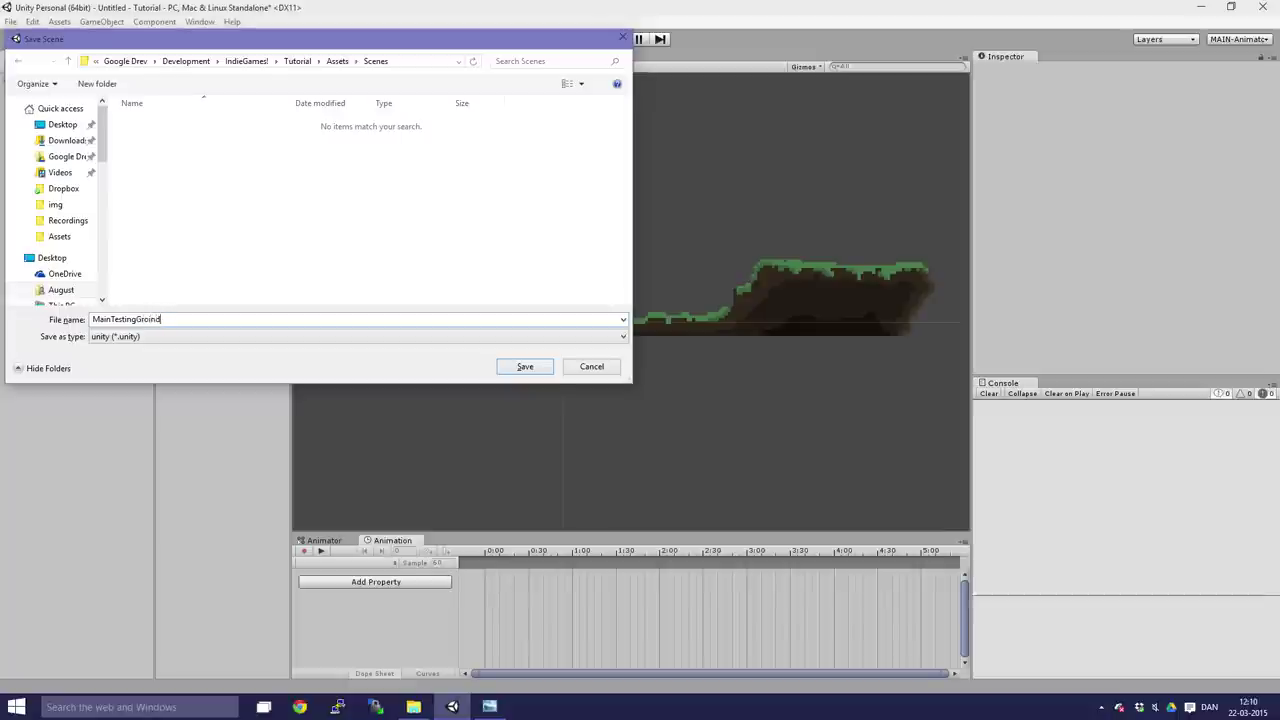
key(Return)
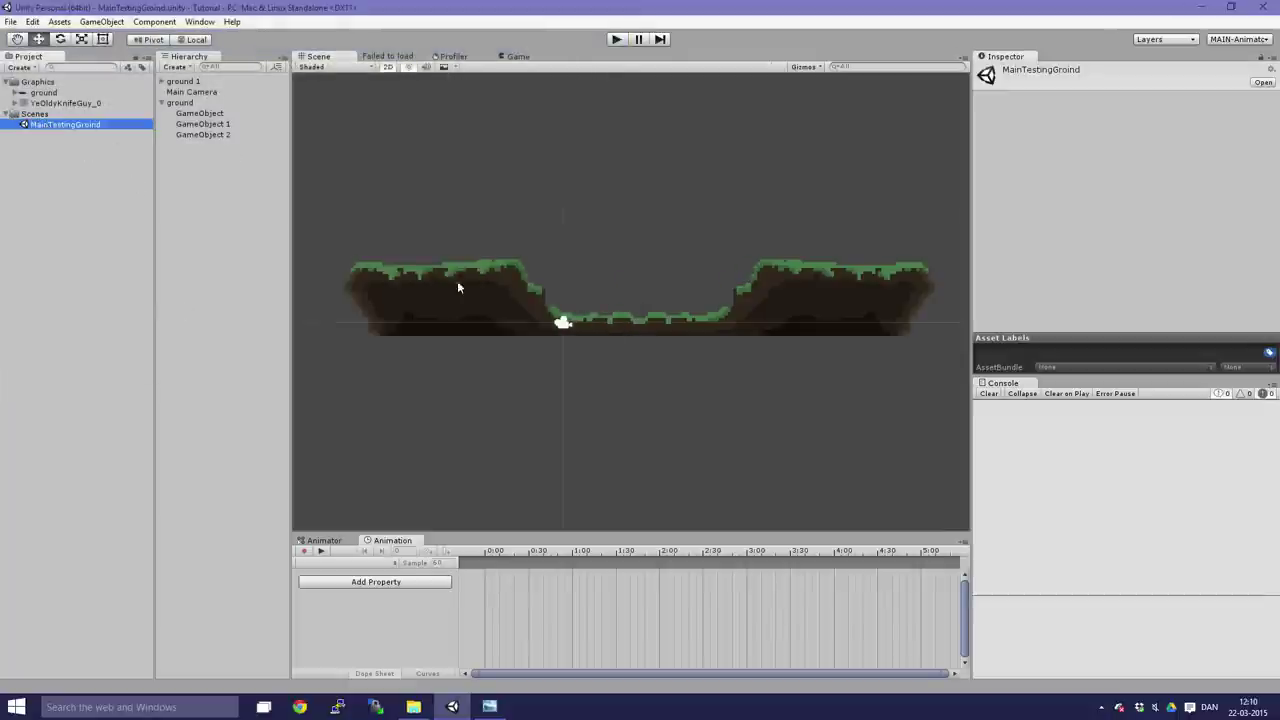
Select the YeOldyKnifeGuy_0 sheet and set its Sprite Mode to Multiple.
click(7, 113)
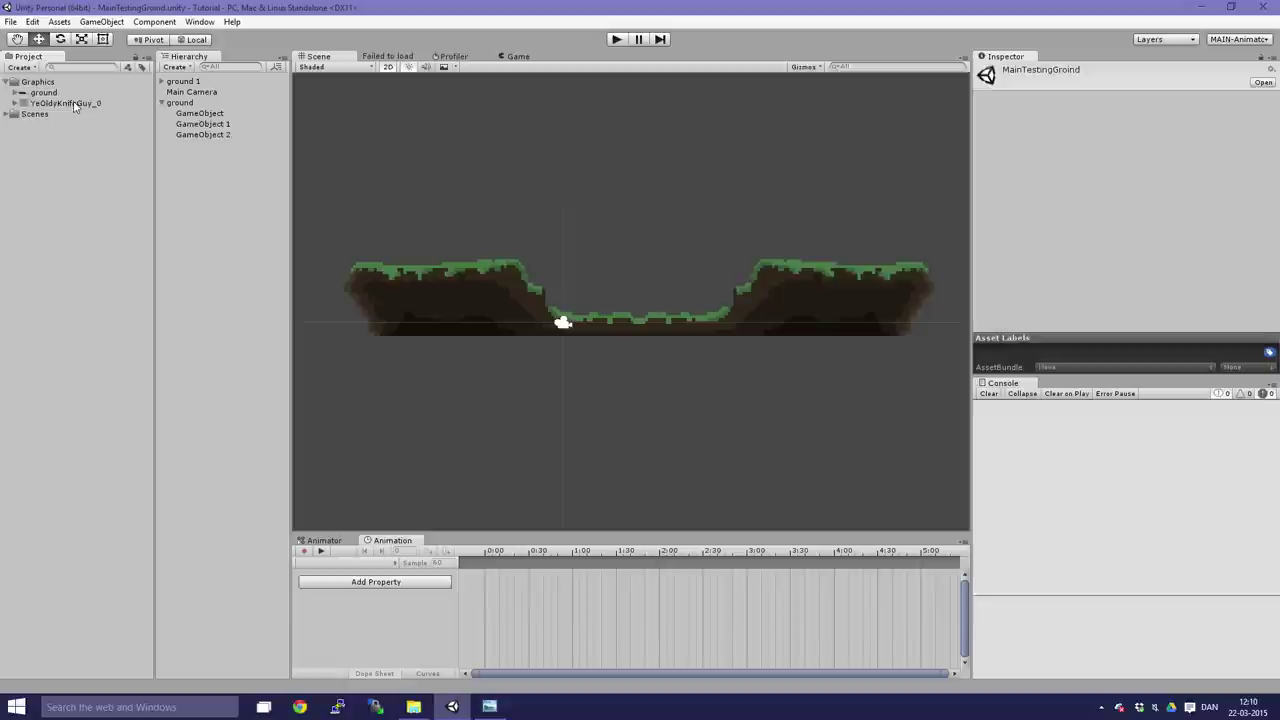
click(72, 104)
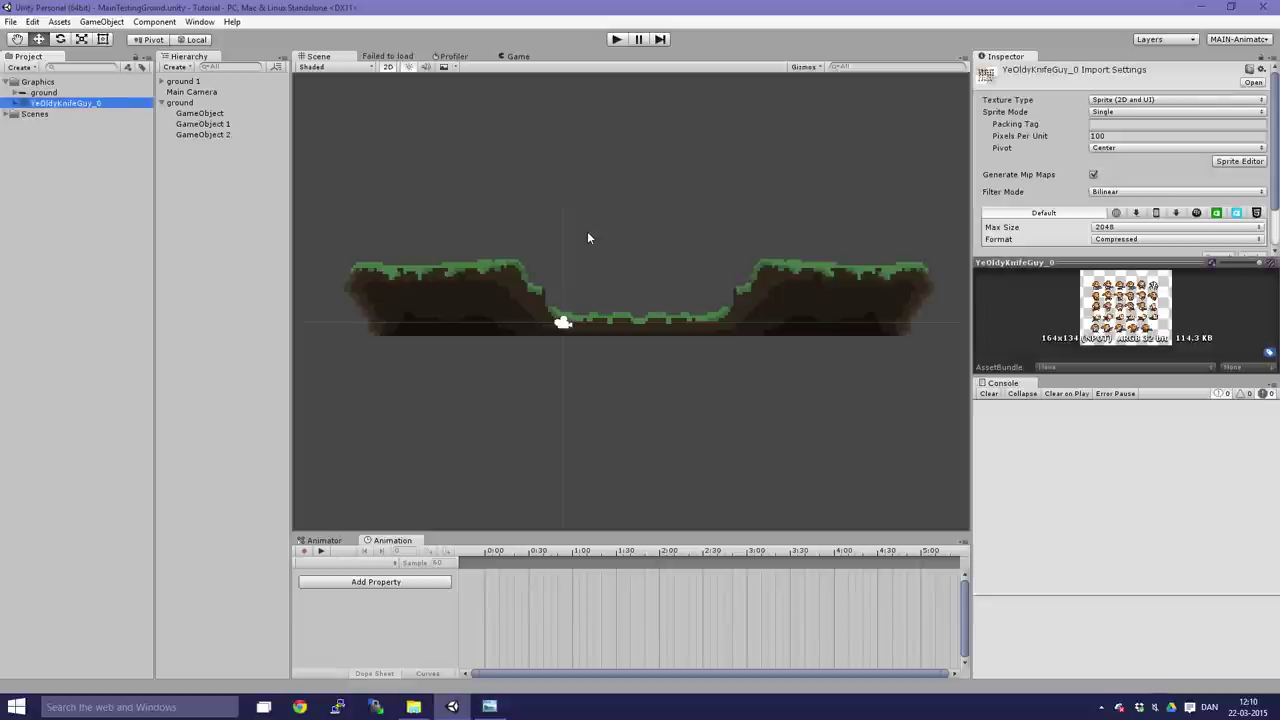
click(15, 103)
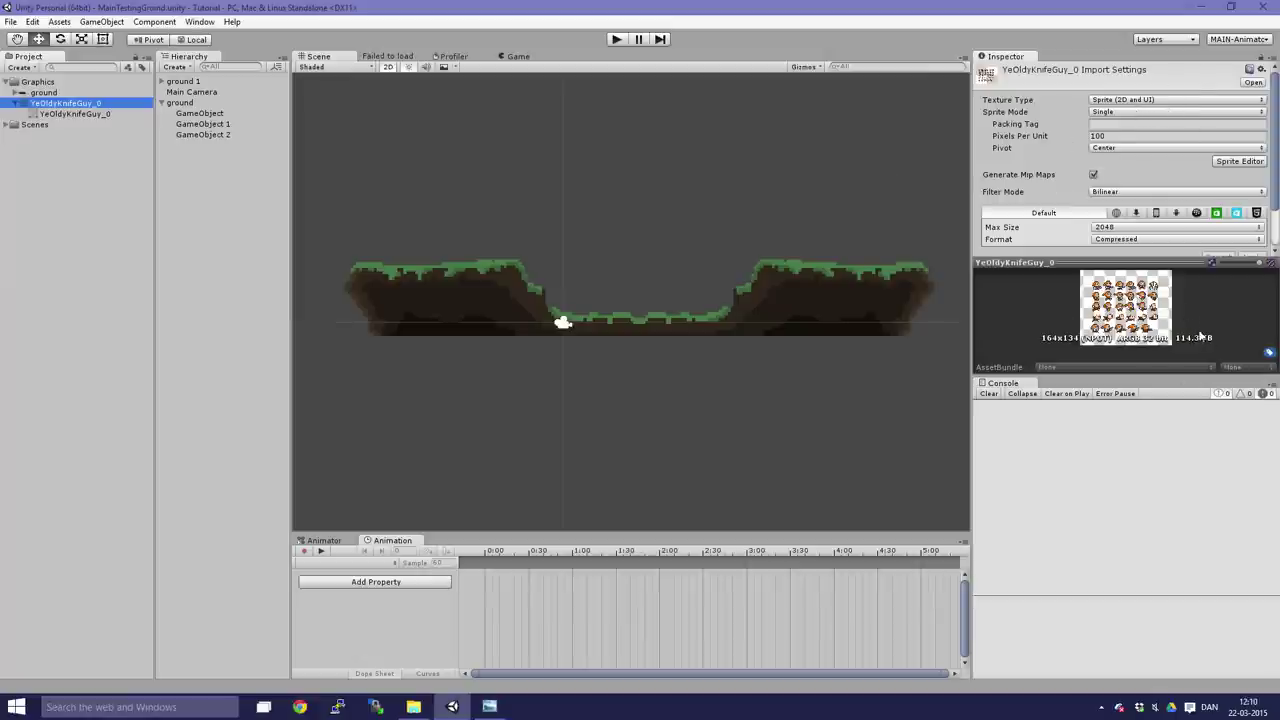
click(1100, 111)
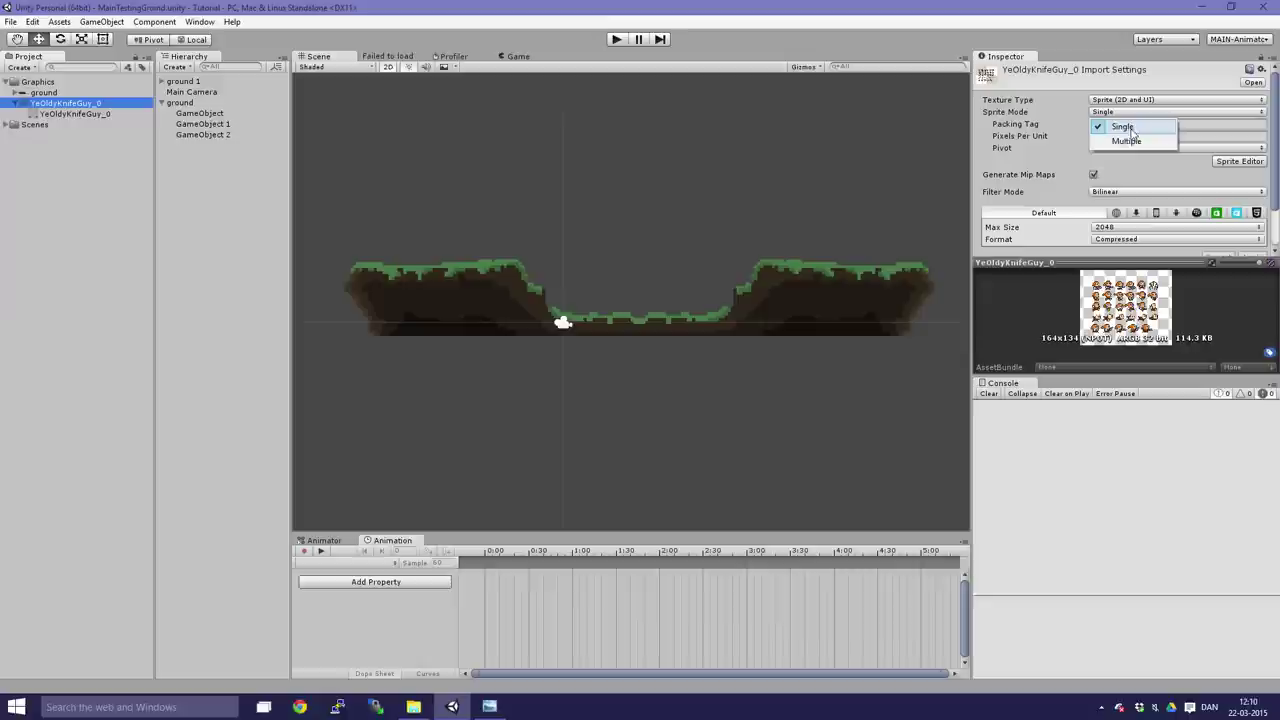
click(1115, 135)
Set 18 pixels per unit, Point filtering and Truecolor format, then apply.
click(1127, 139)
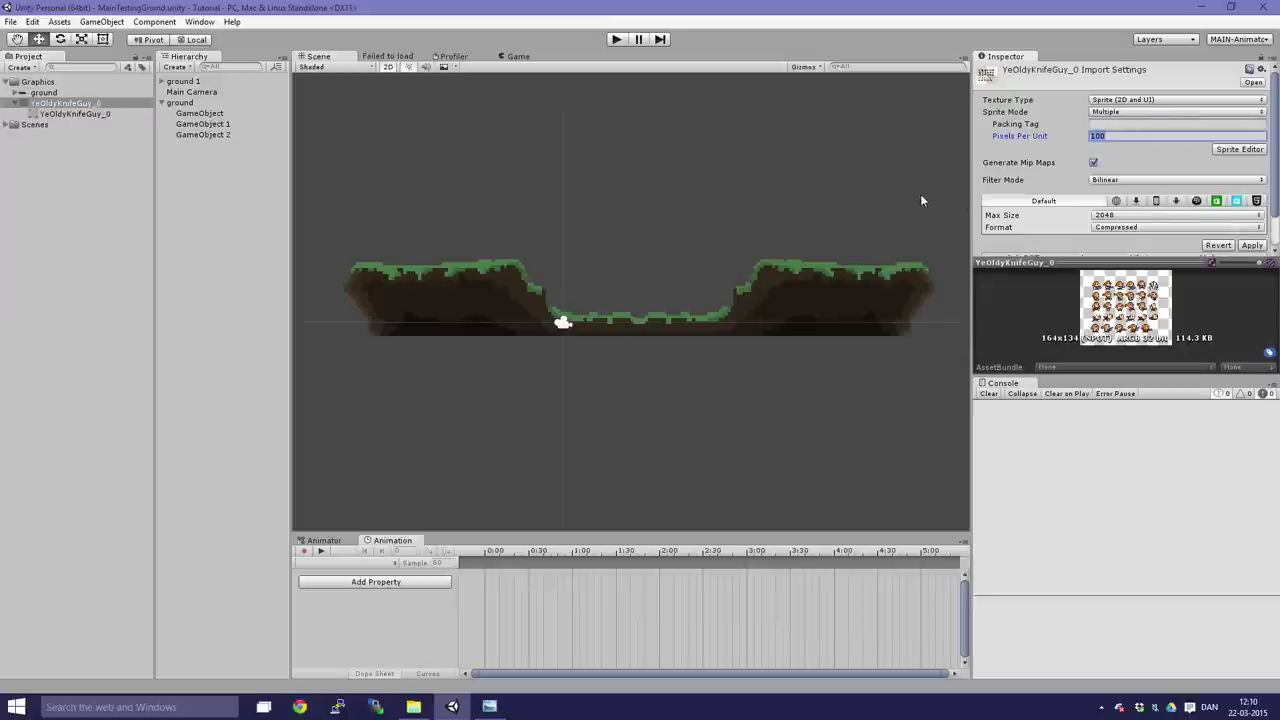
text(18)
click(1115, 180)
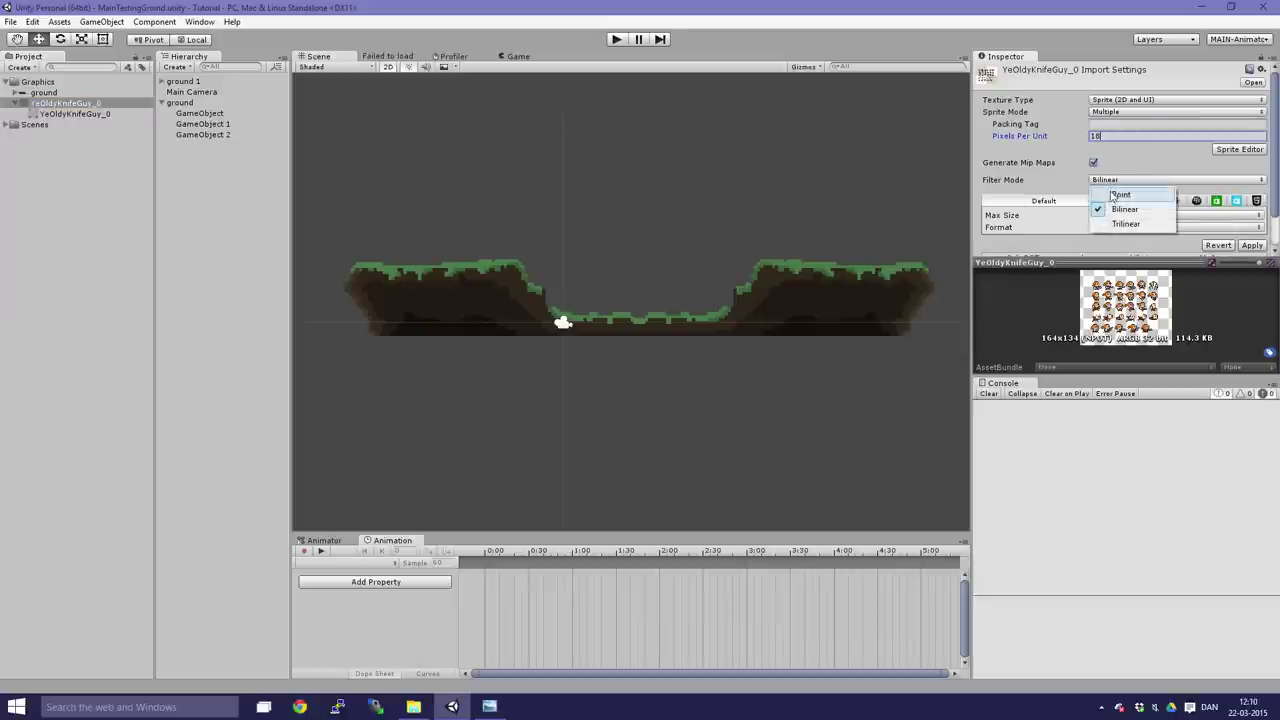
click(1105, 188)
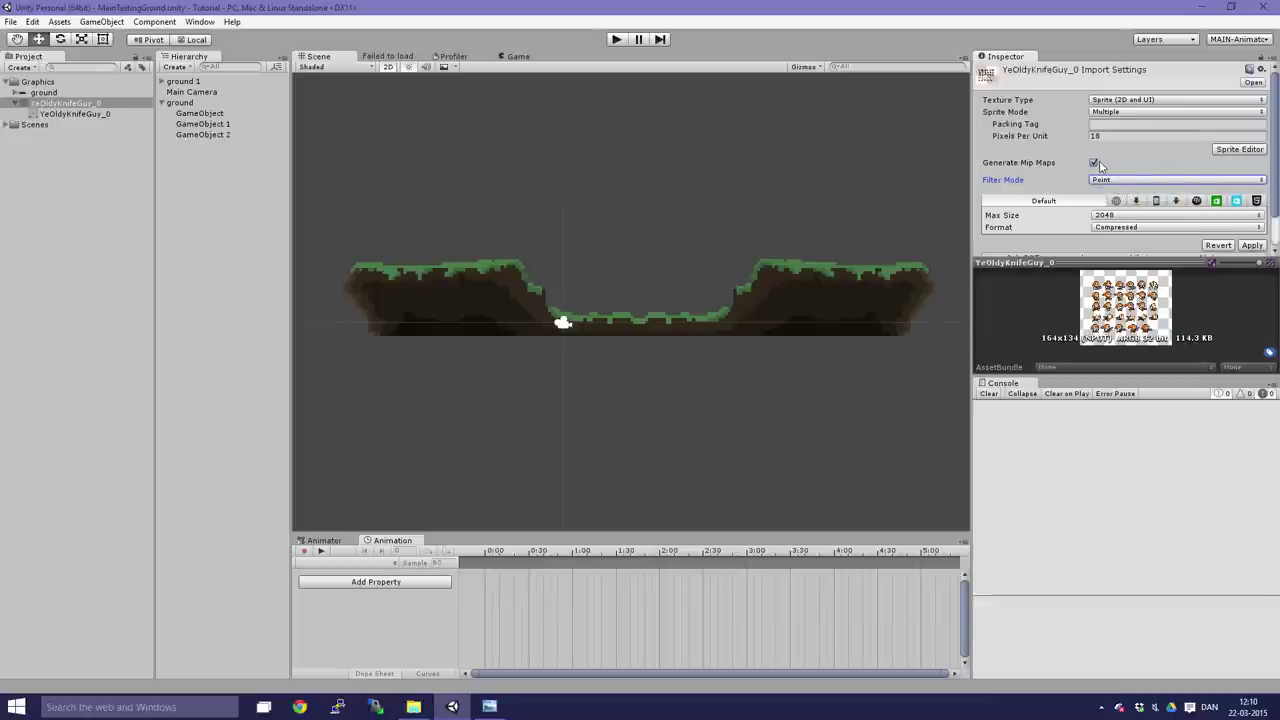
click(1136, 228)
click(1129, 272)
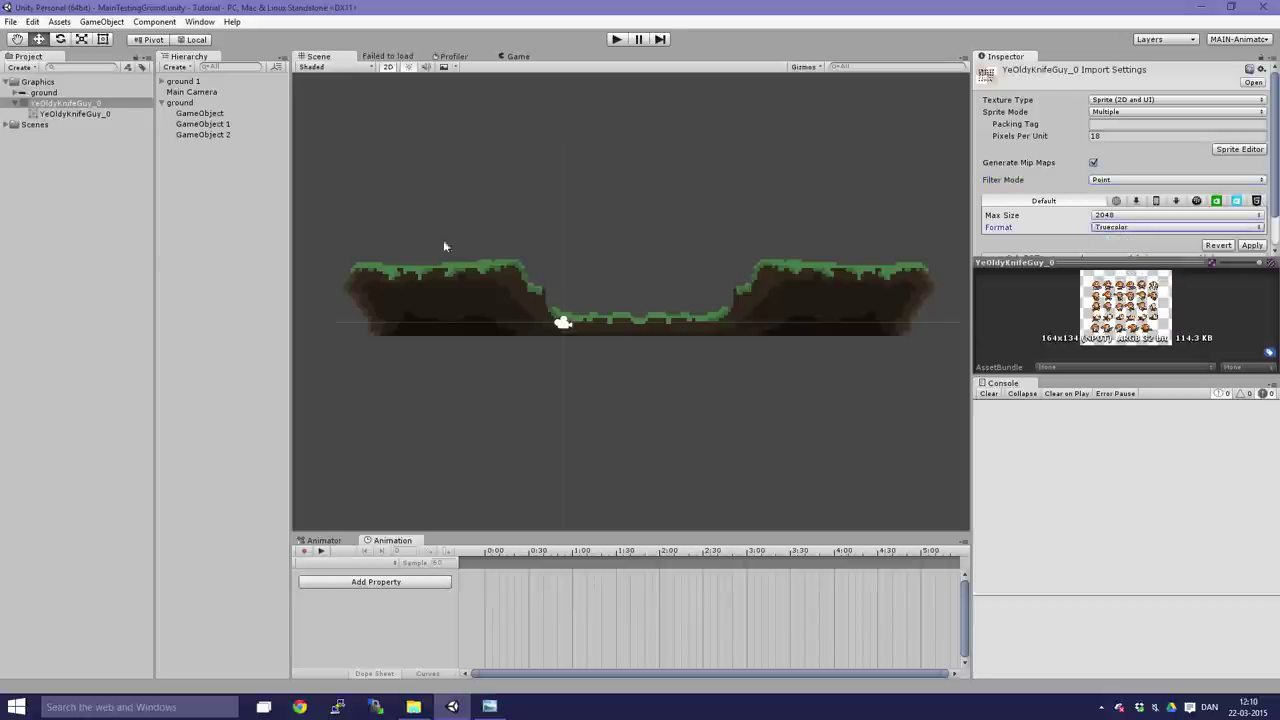
scroll(1100, 217, down, 2)
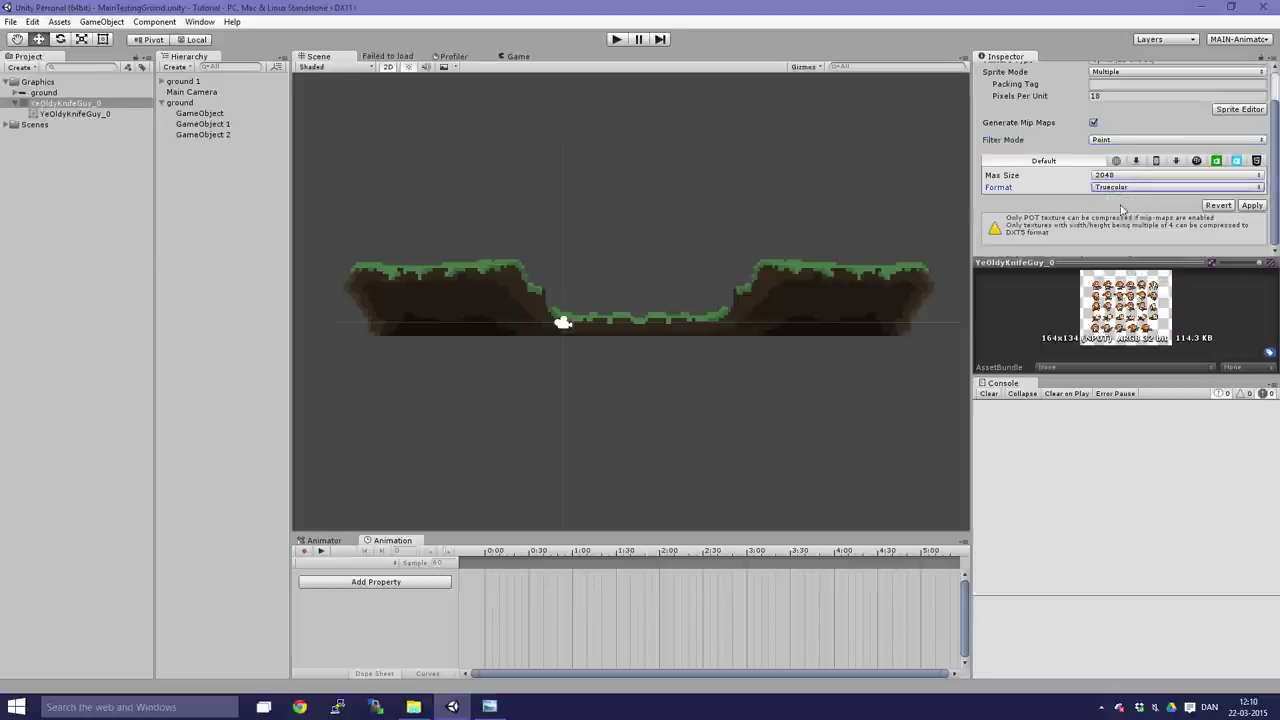
click(1250, 207)
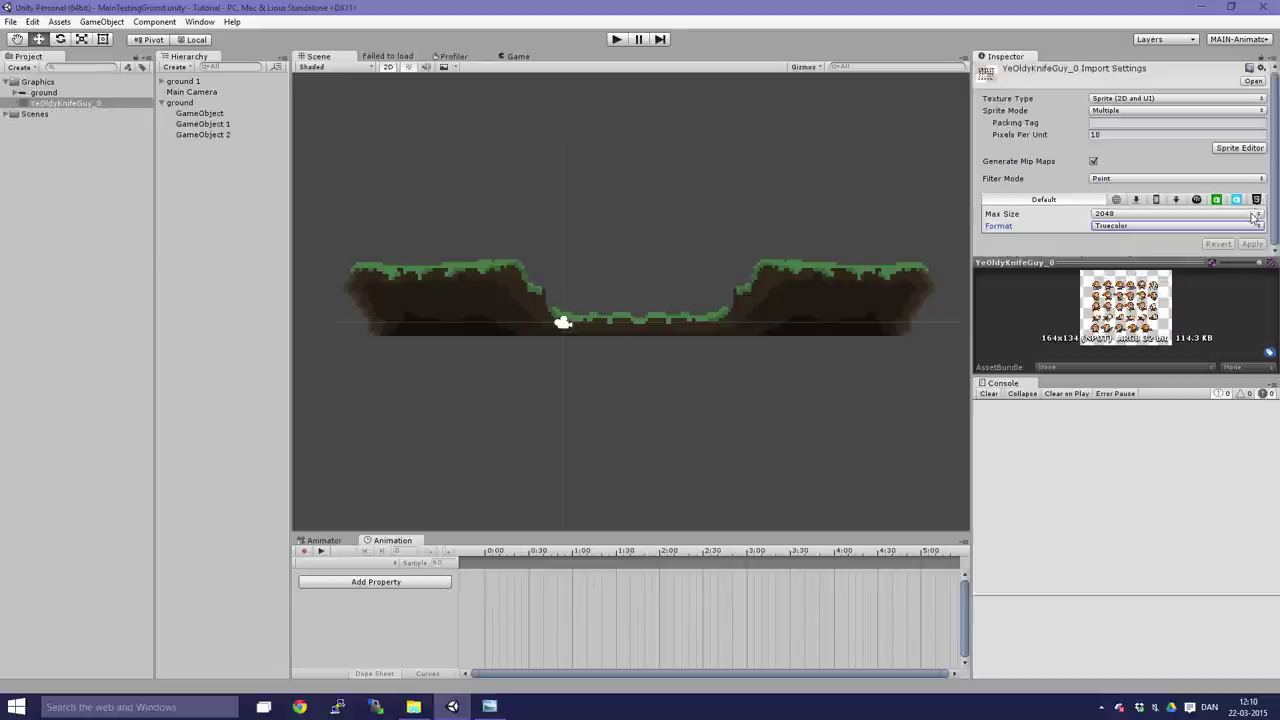
Slice the YeOldyKnifeGuy_0 sheet automatically in the Sprite Editor and inspect the top-row frames.
click(1236, 150)
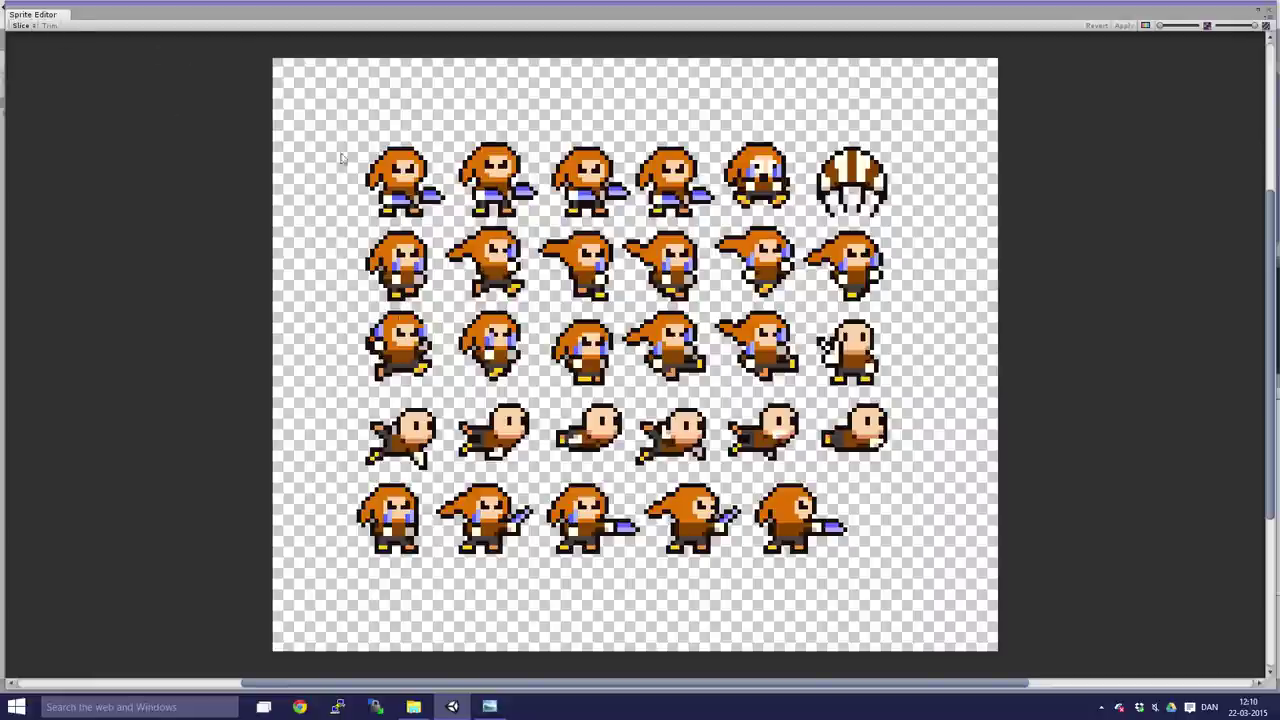
click(20, 26)
click(150, 103)
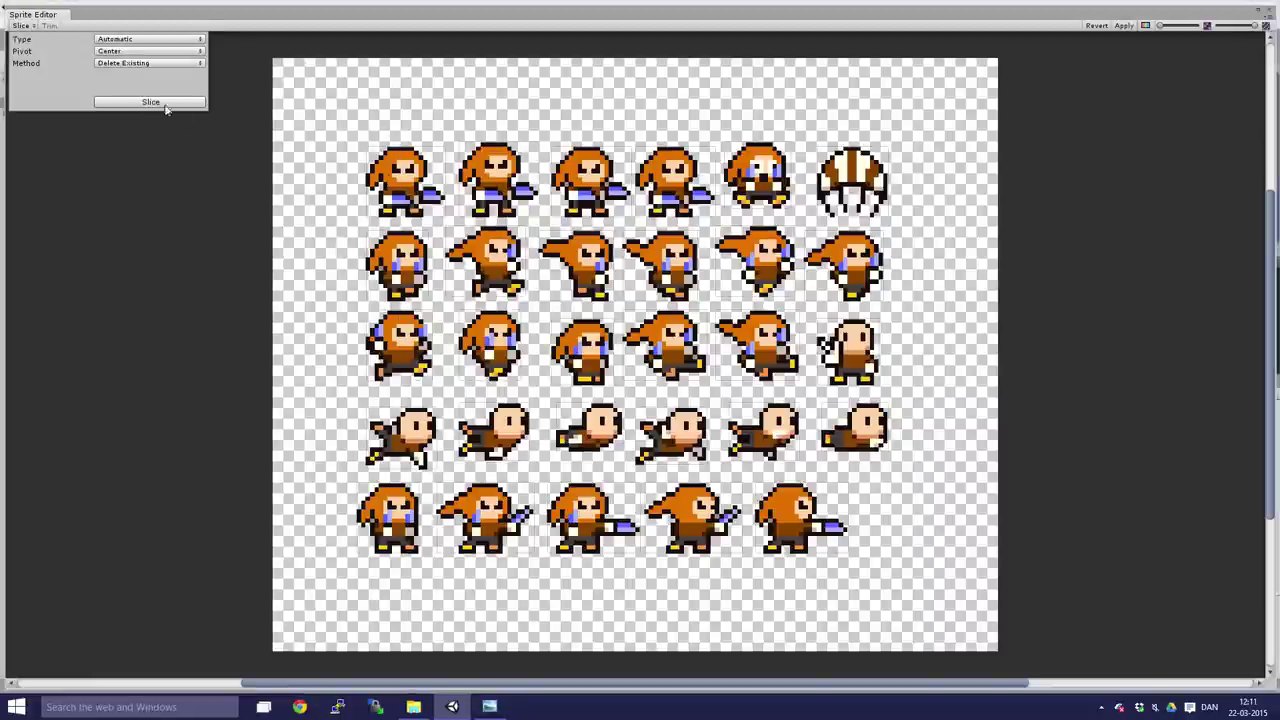
click(418, 174)
click(511, 184)
click(590, 185)
click(688, 182)
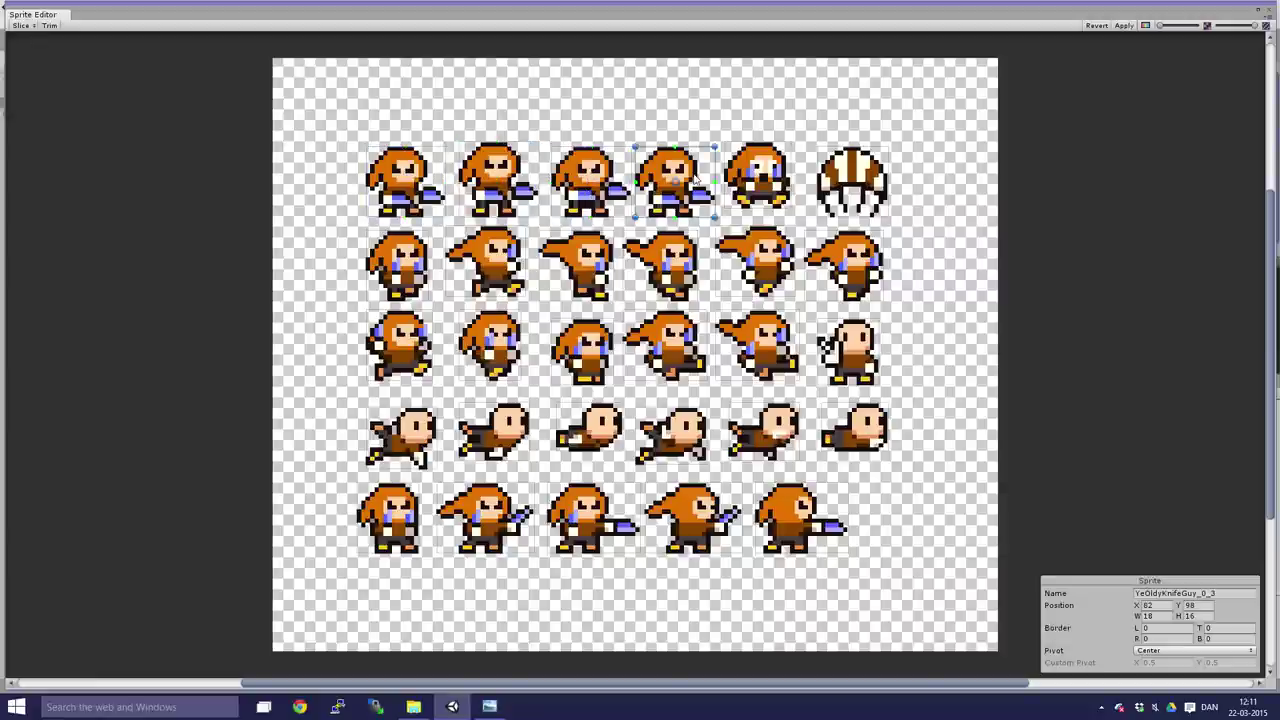
click(760, 180)
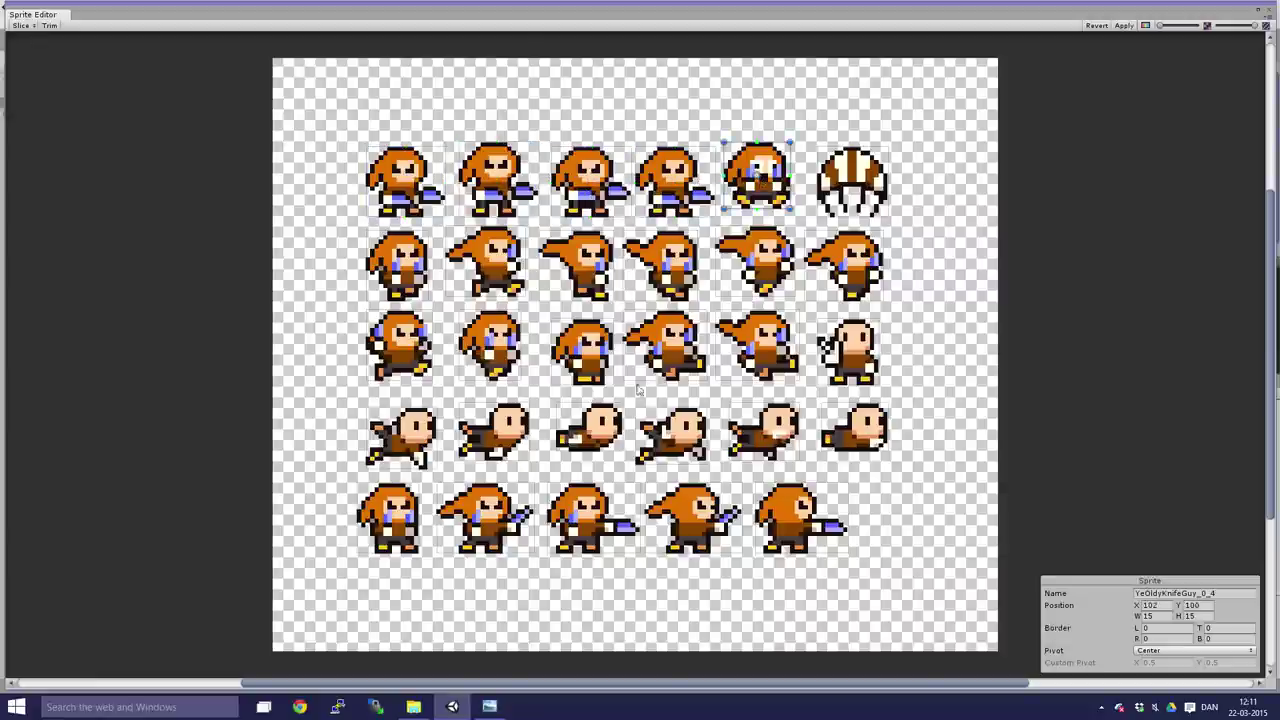
Apply the slicing, close the Sprite Editor, and preview sliced sprites _0_0 and _0_28.
click(1125, 26)
click(1266, 18)
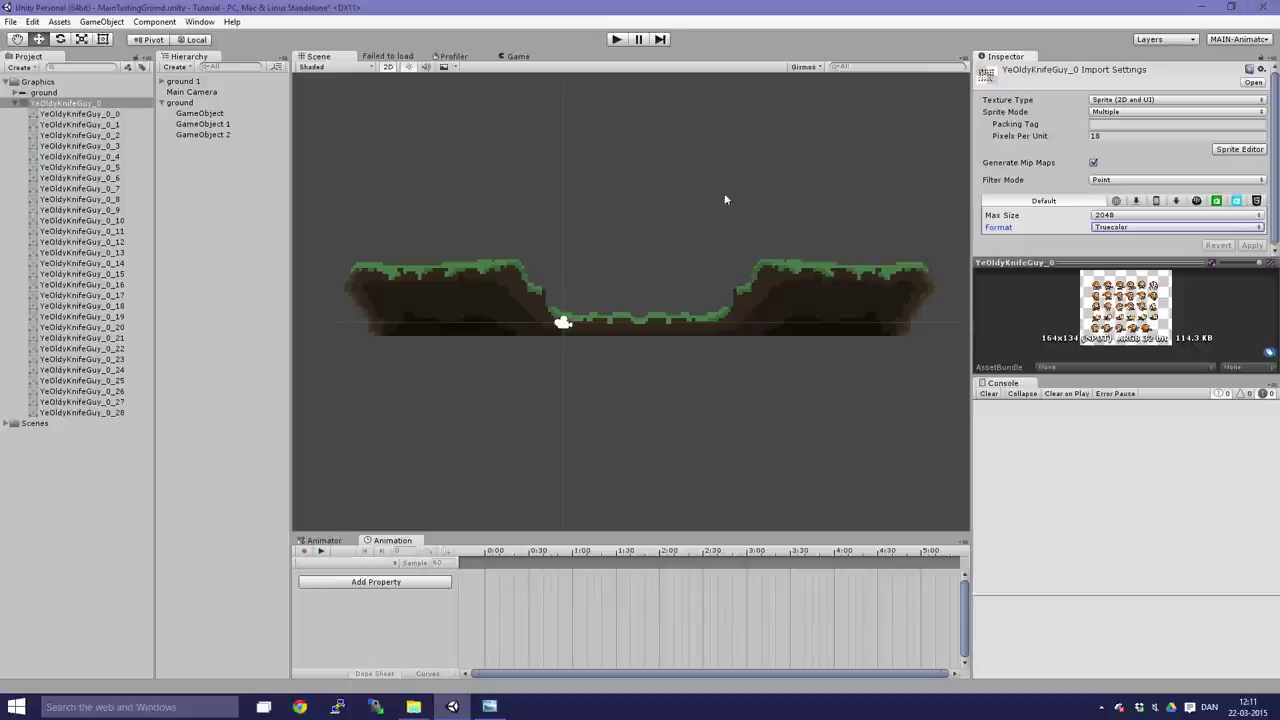
click(82, 113)
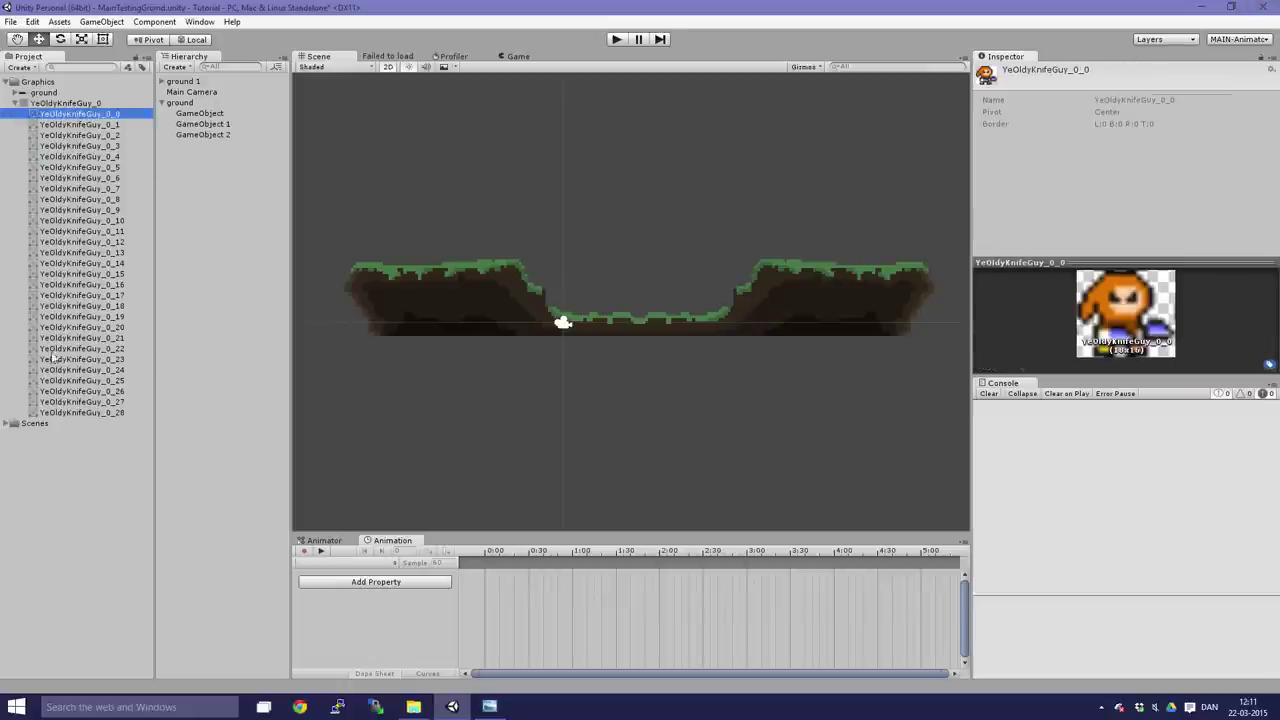
click(118, 413)
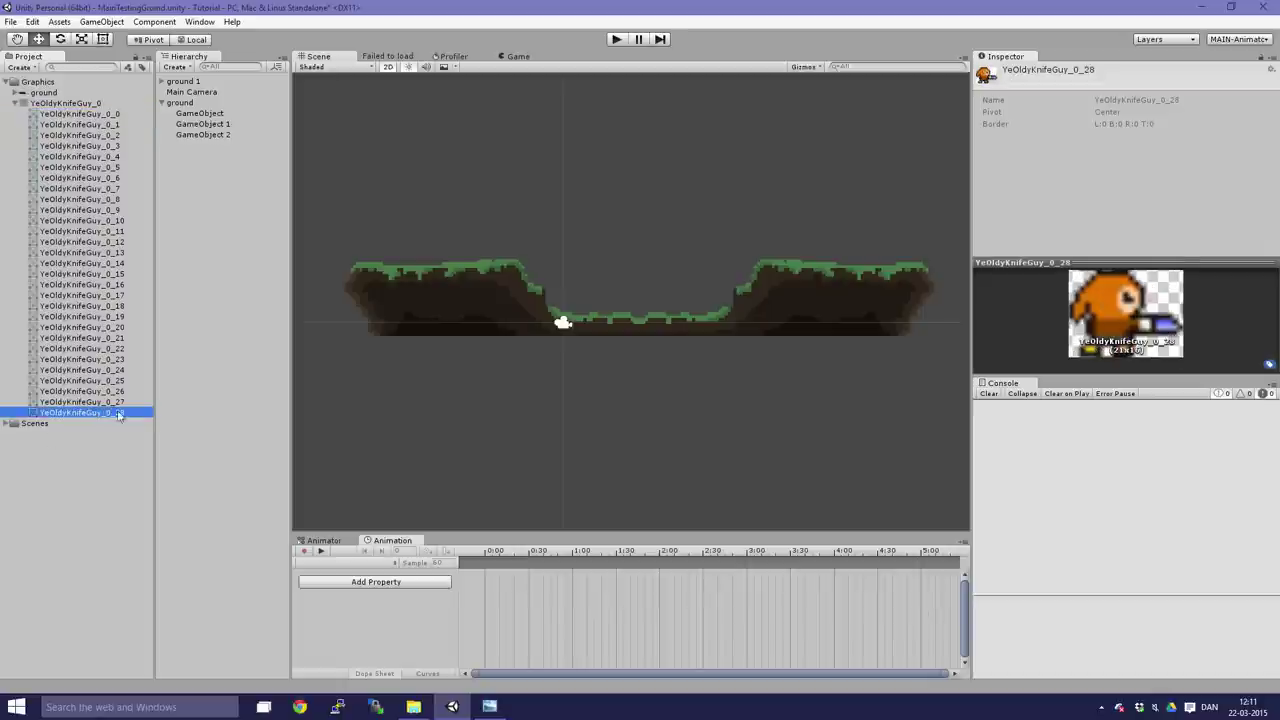
Browse the sliced sprites and select YeOldyKnifeGuy_0_1 for the character.
click(115, 210)
click(112, 178)
click(108, 146)
click(108, 125)
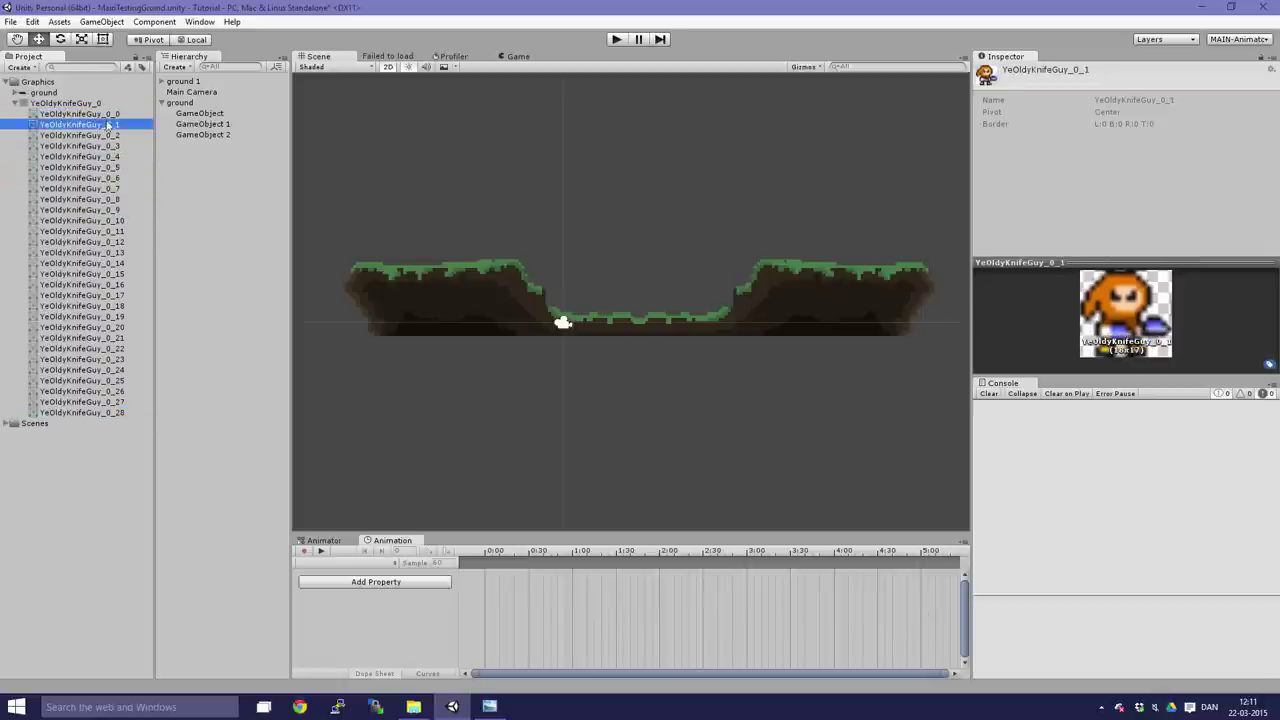
click(110, 117)
click(112, 127)
Place YeOldyKnifeGuy_0_1 in the scene, frame it, and move it onto the left ledge.
drag(112, 126, 460, 222)
key(f)
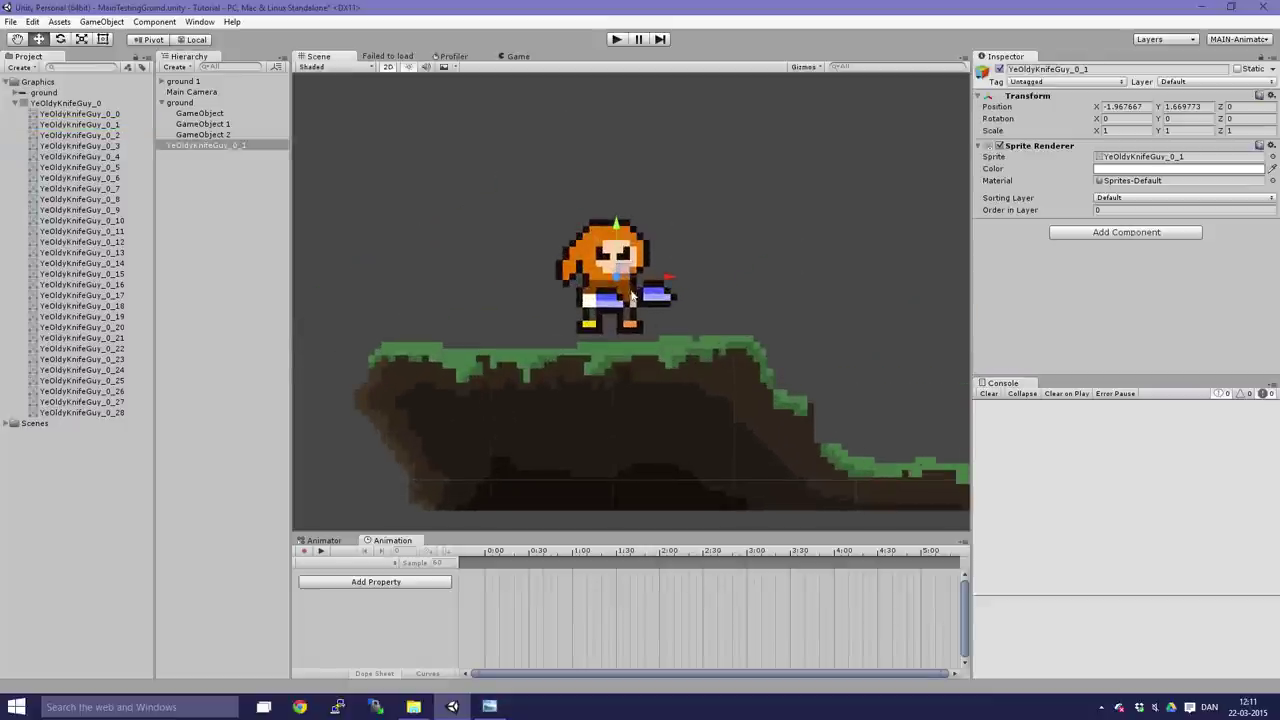
drag(590, 295, 545, 284)
scroll(545, 284, down, 5)
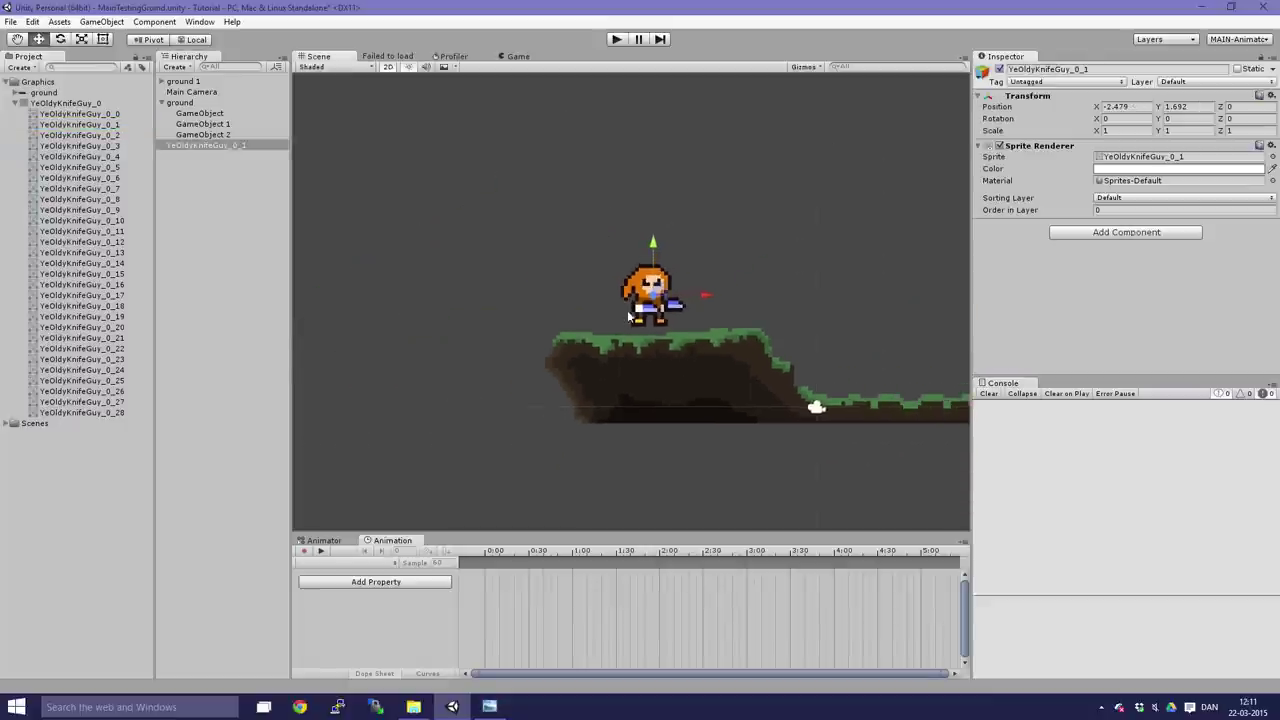
Make the Animation area taller and check the clip and panel lists without choosing.
drag(477, 534, 480, 442)
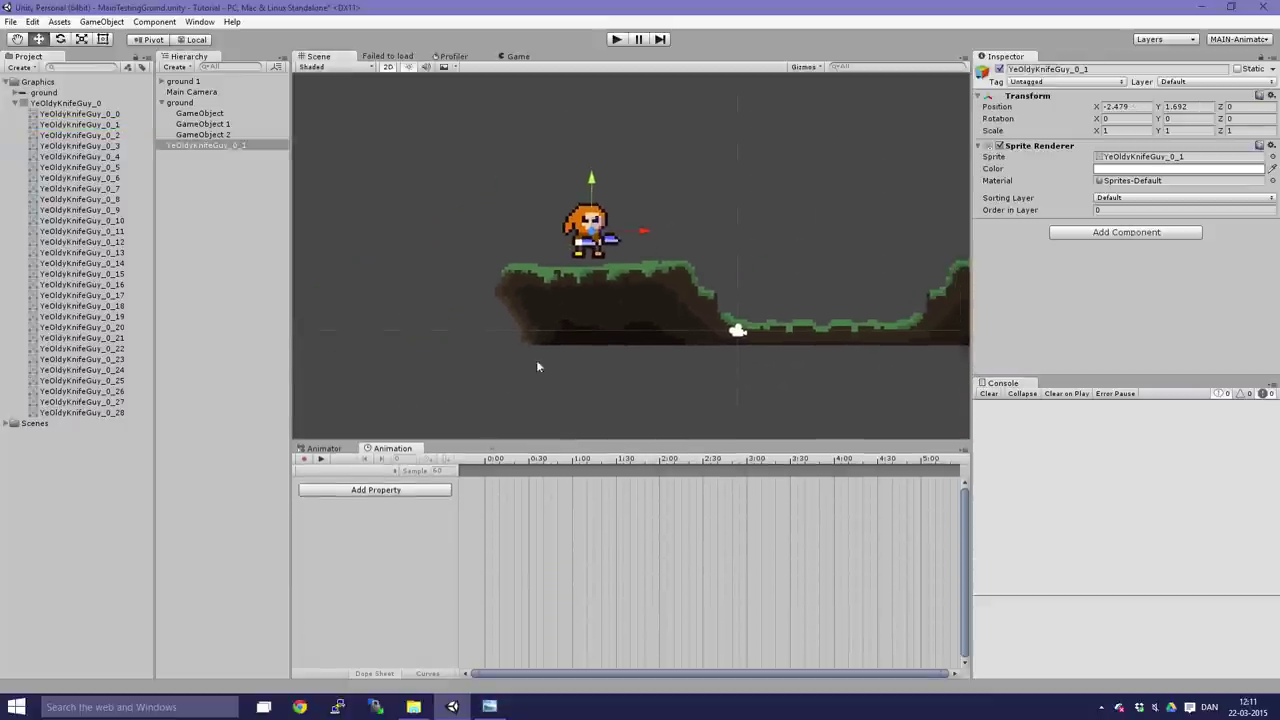
scroll(538, 350, down, 1)
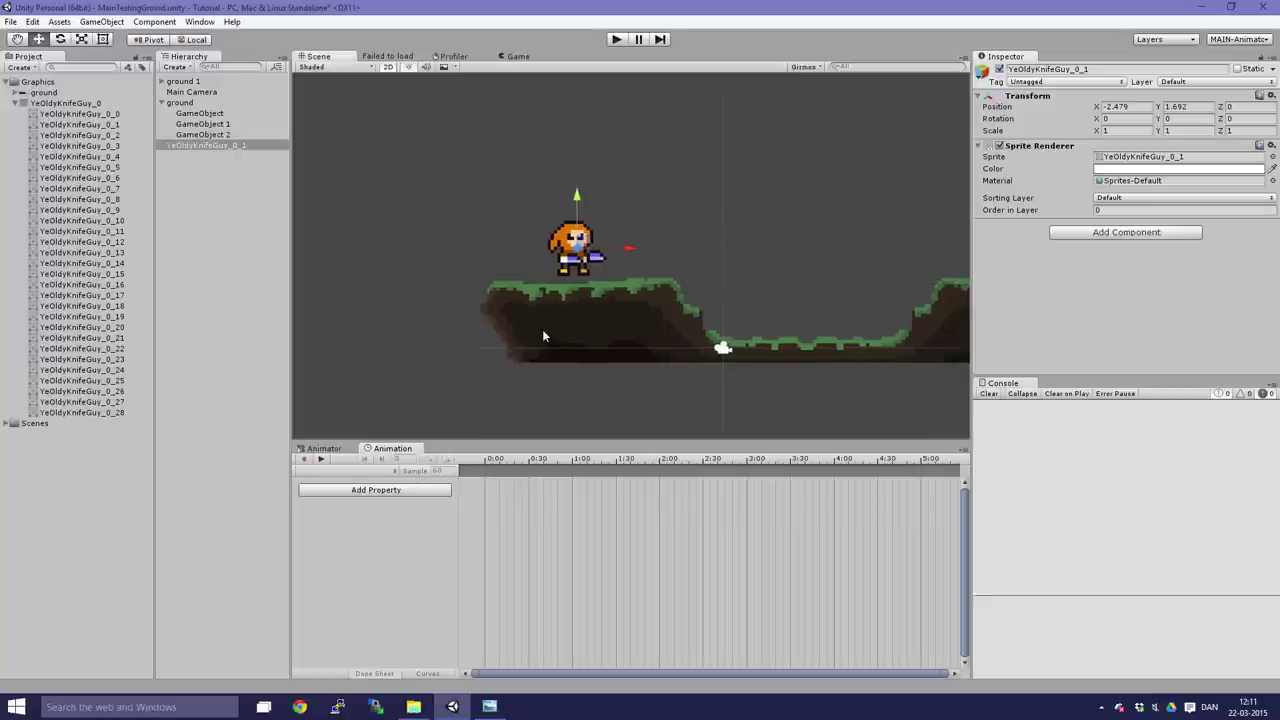
click(385, 472)
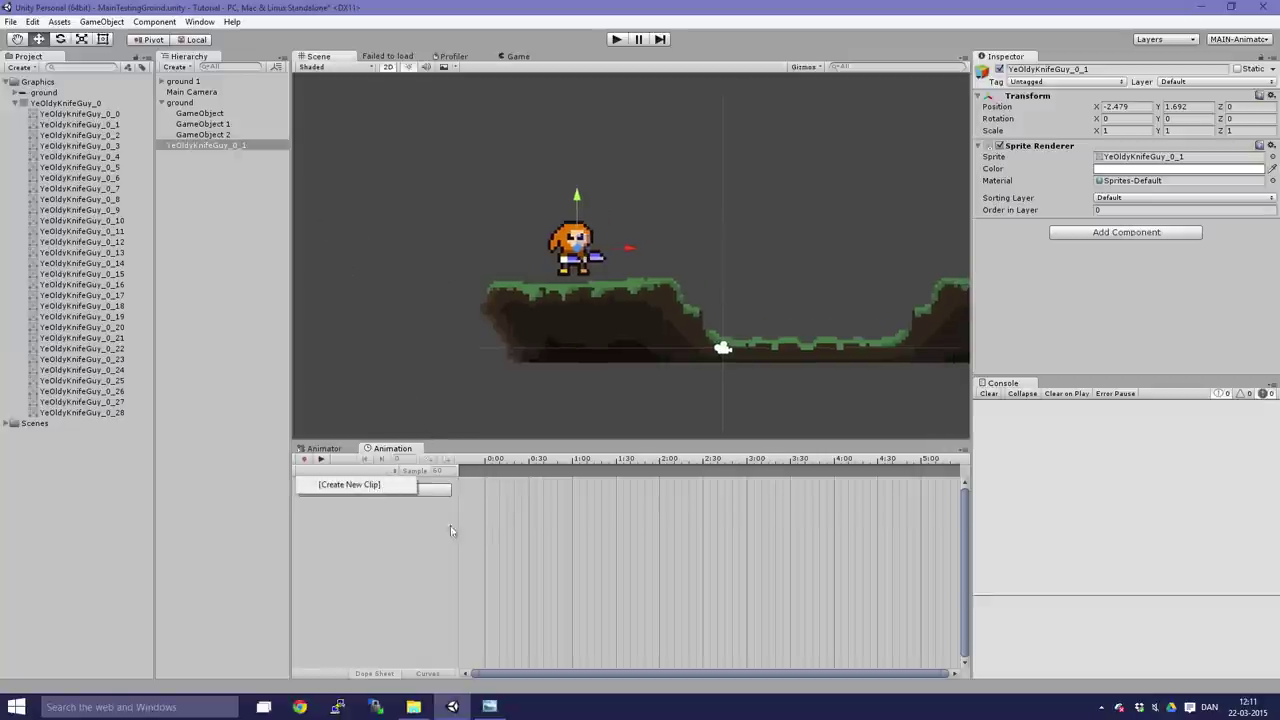
click(588, 243)
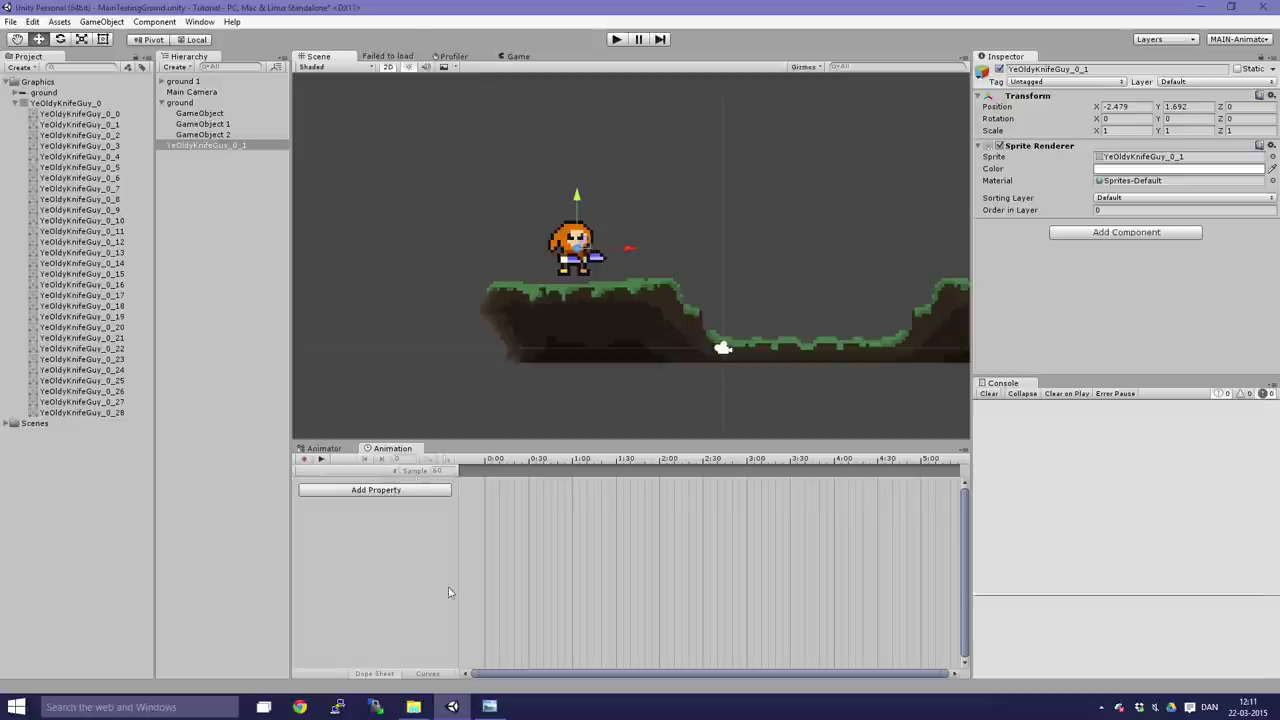
click(199, 21)
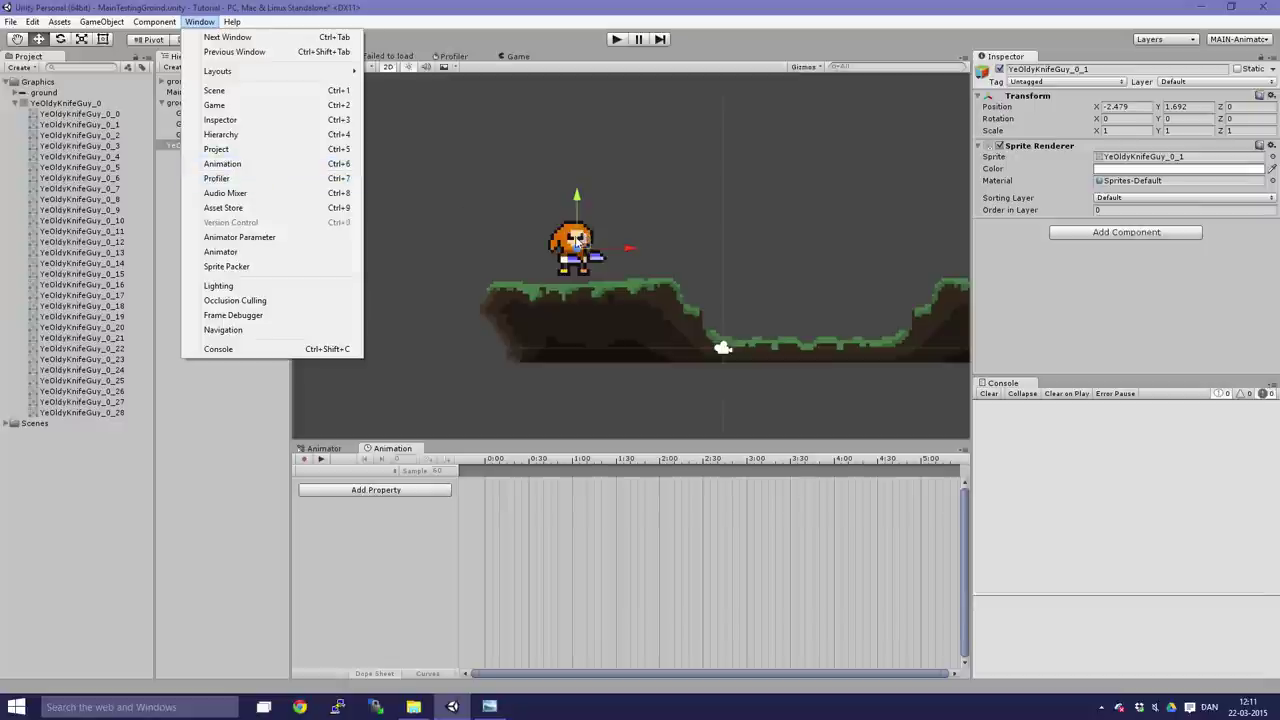
click(571, 241)
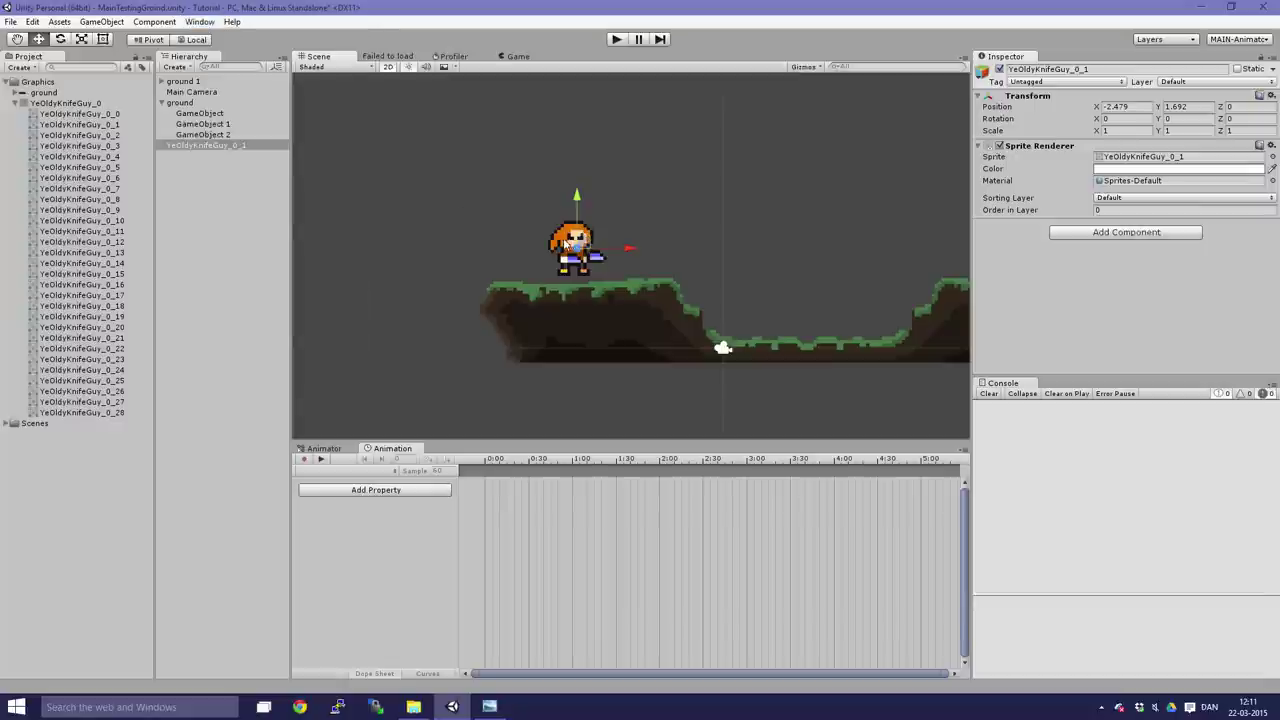
Start a new animation clip and create an Animations folder to hold it.
click(354, 474)
click(354, 487)
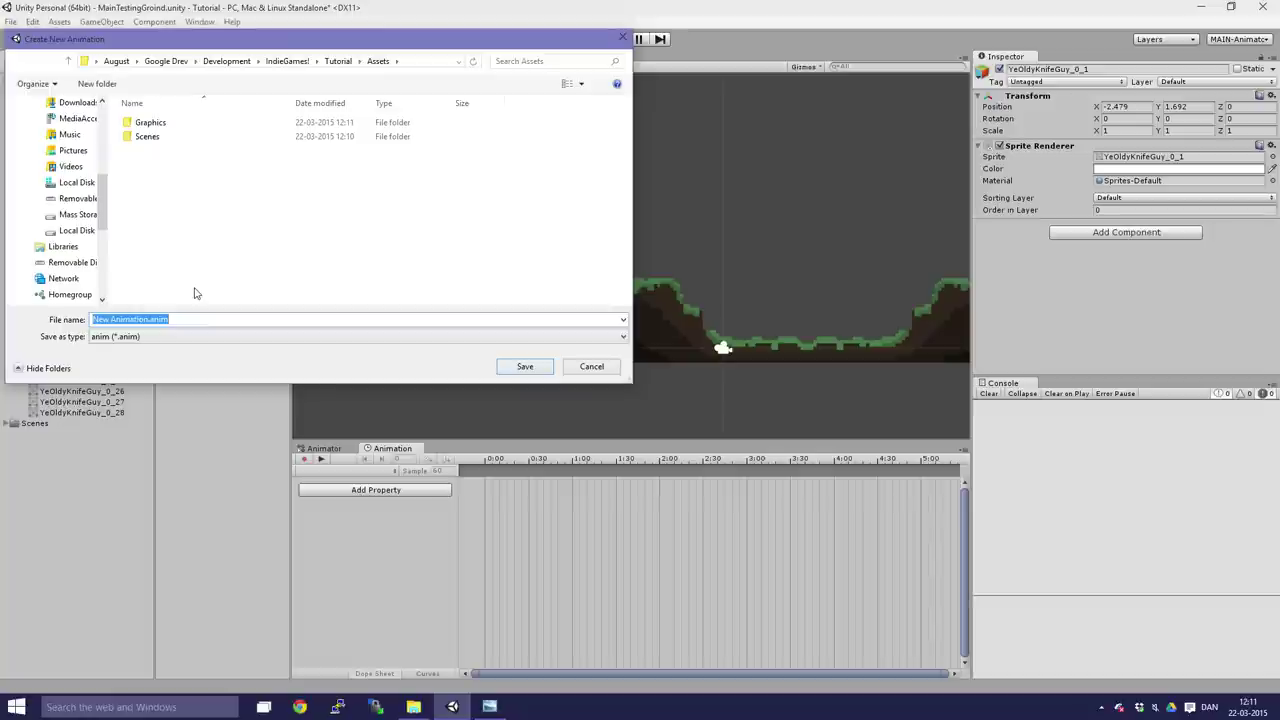
click(88, 86)
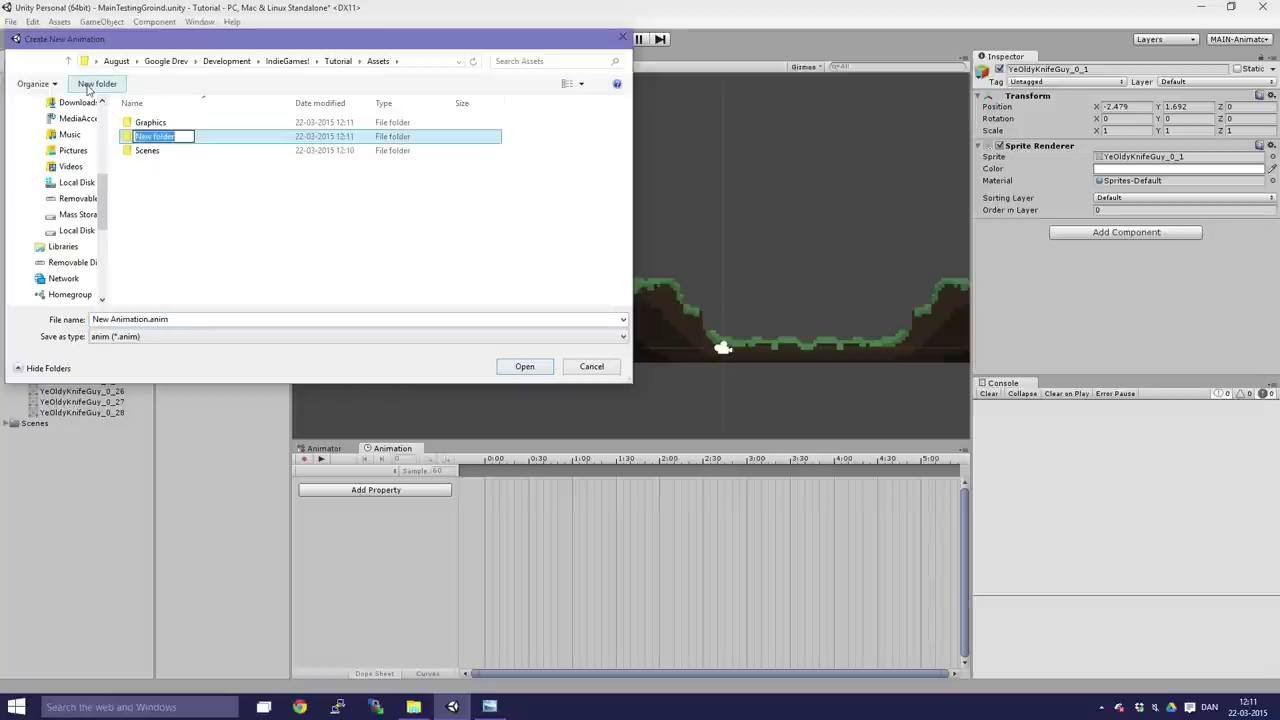
text(Animations)
key(Return)
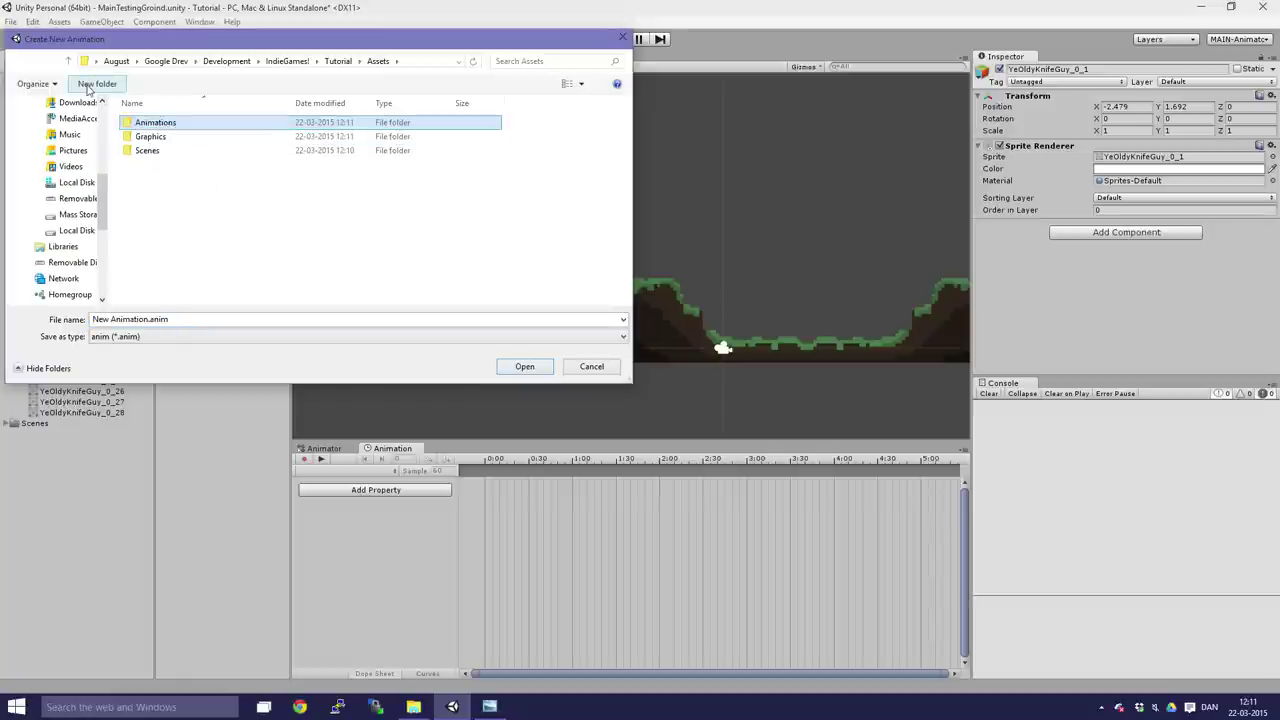
double_click(195, 122)
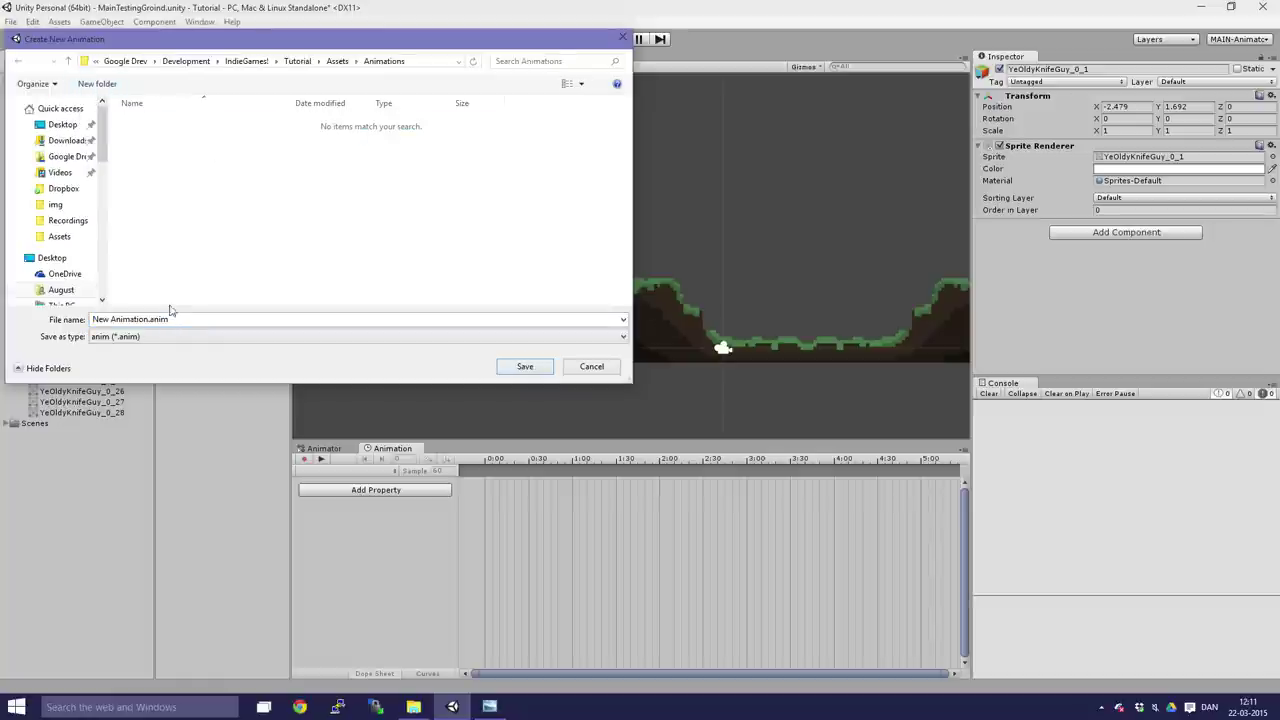
Save the new clip as Player_Idle inside the Animations folder.
click(181, 318)
text(Di)
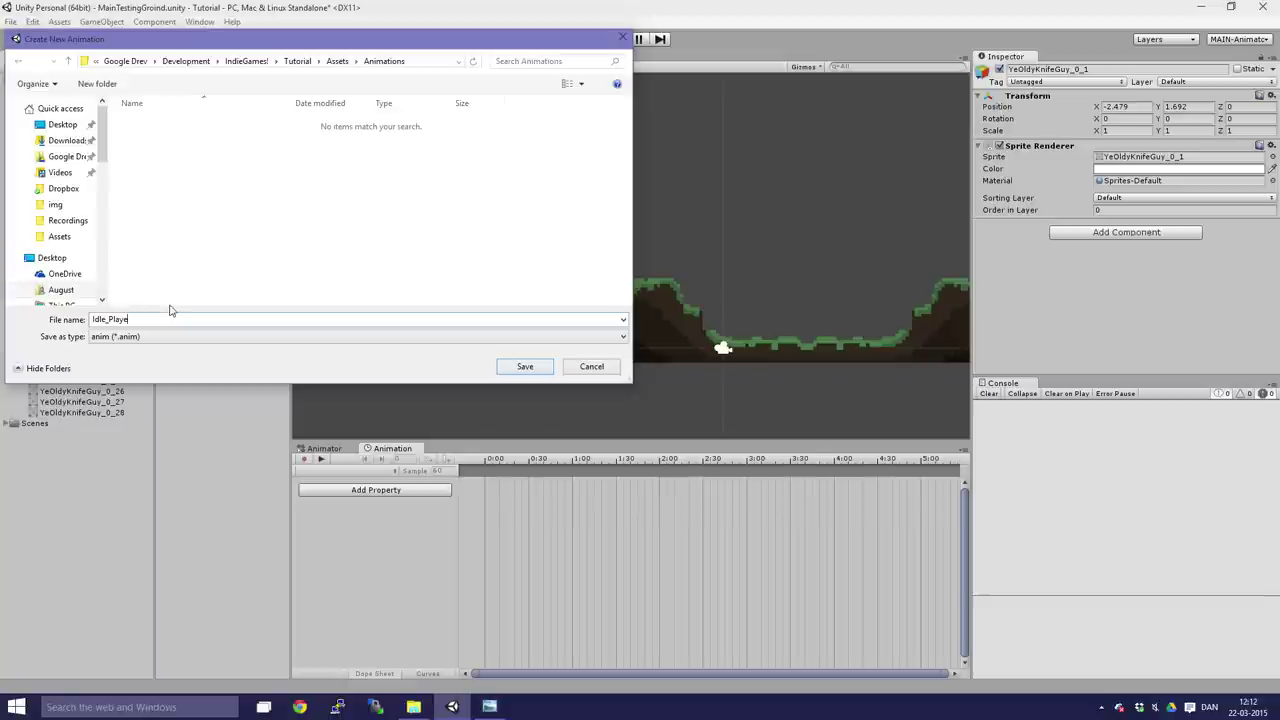
key(BackSpace)
key(BackSpace)
key(BackSpace)
key(BackSpace)
key(BackSpace)
key(BackSpace)
key(BackSpace)
key(BackSpace)
key(BackSpace)
key(BackSpace)
text(Player_Idle)
key(Return)
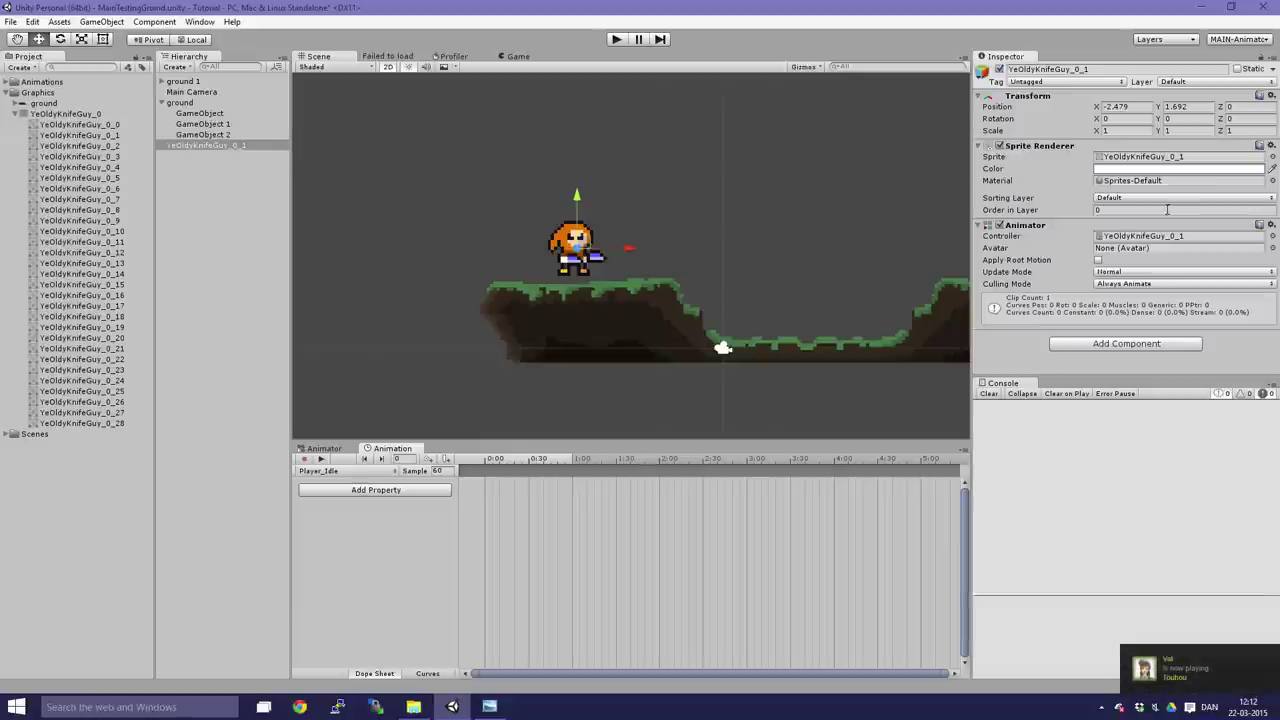
Open YeOldyKnifeGuy_0 in the Sprite Editor, inspect the second to fourth top-row sprites, and close it.
click(80, 116)
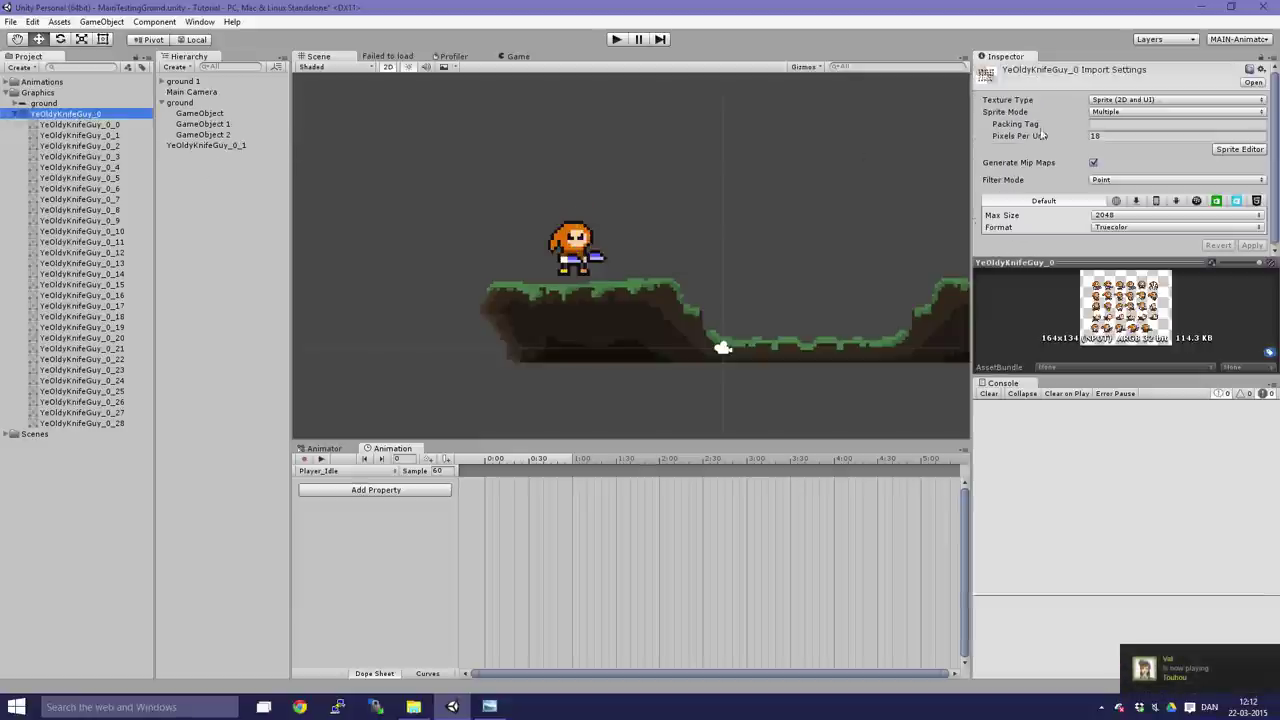
click(1238, 149)
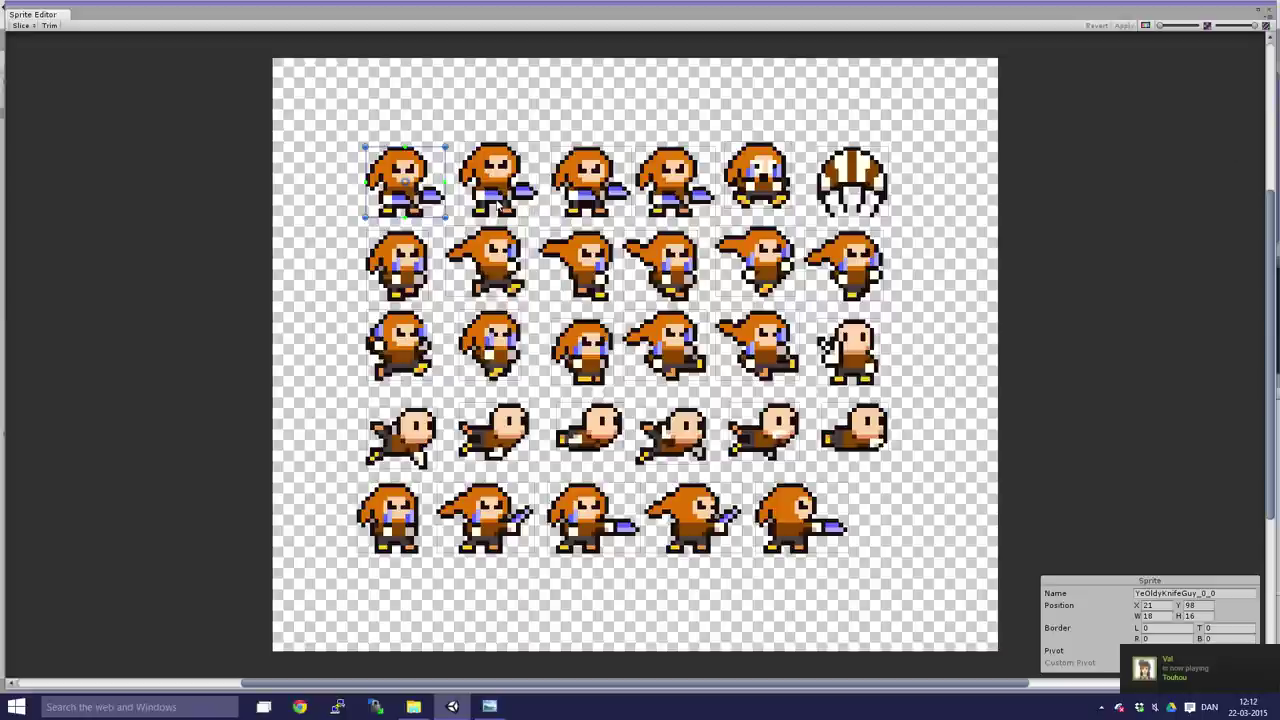
click(494, 202)
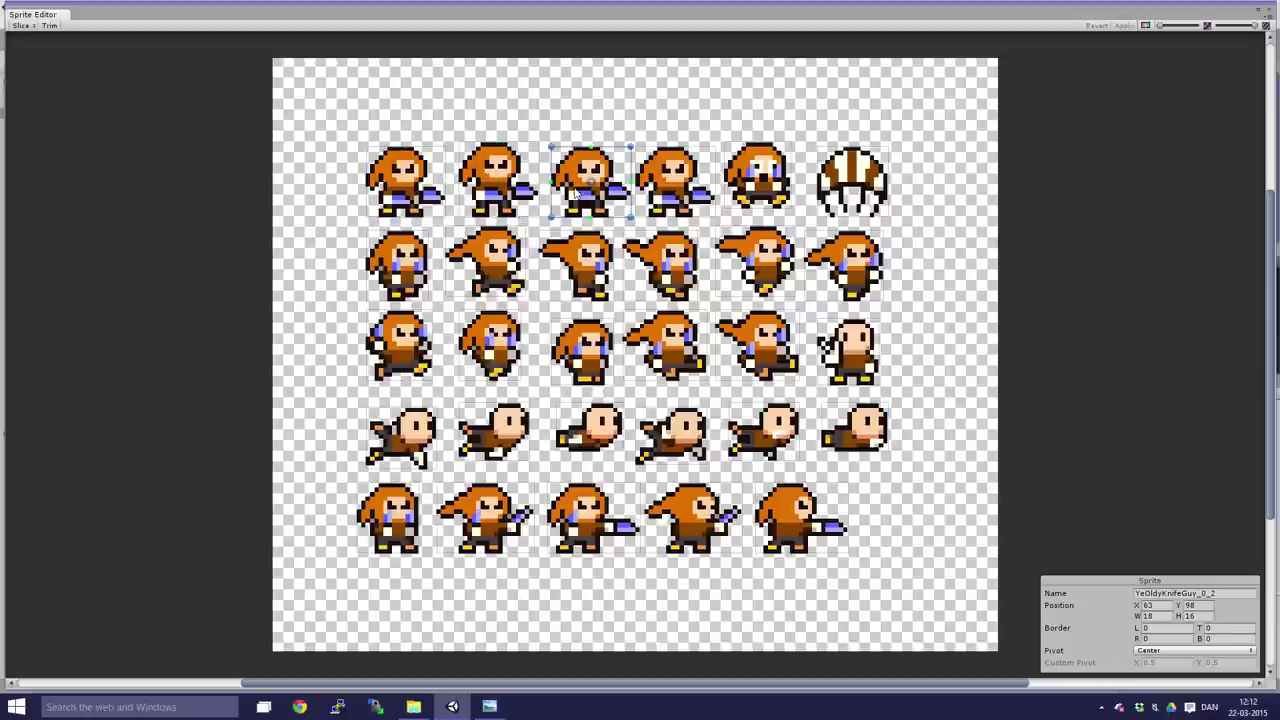
click(687, 206)
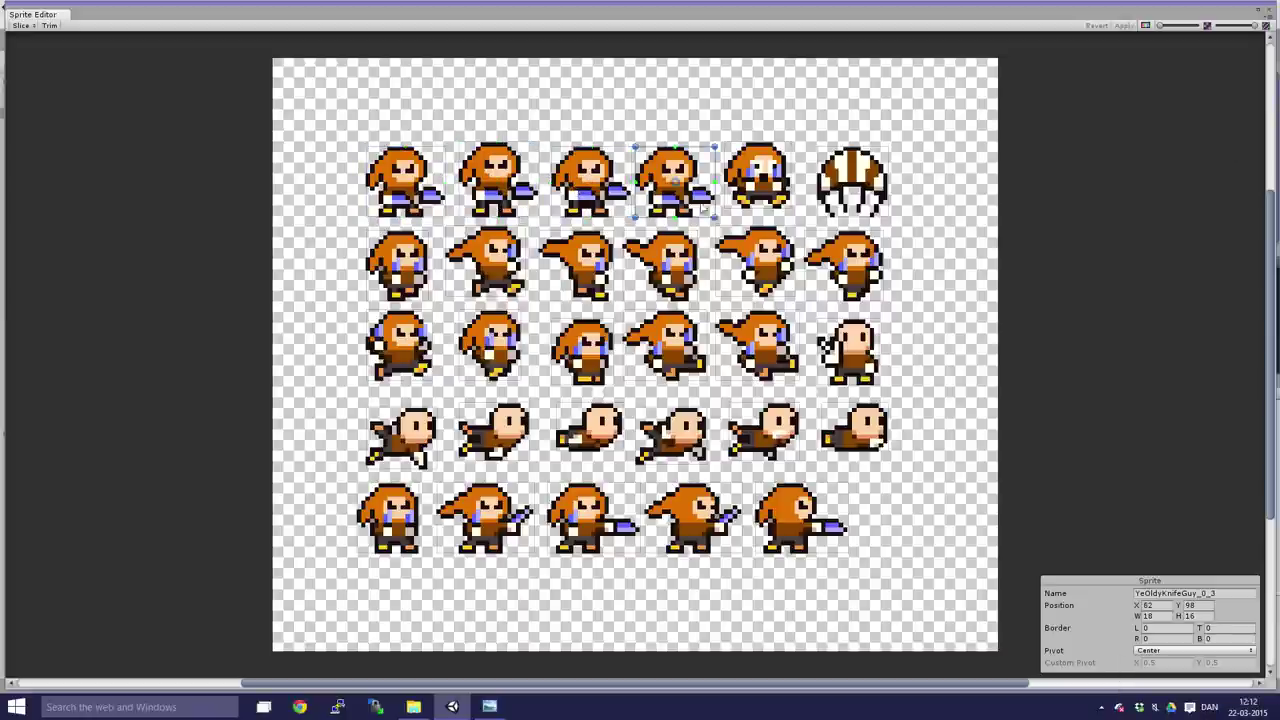
click(618, 204)
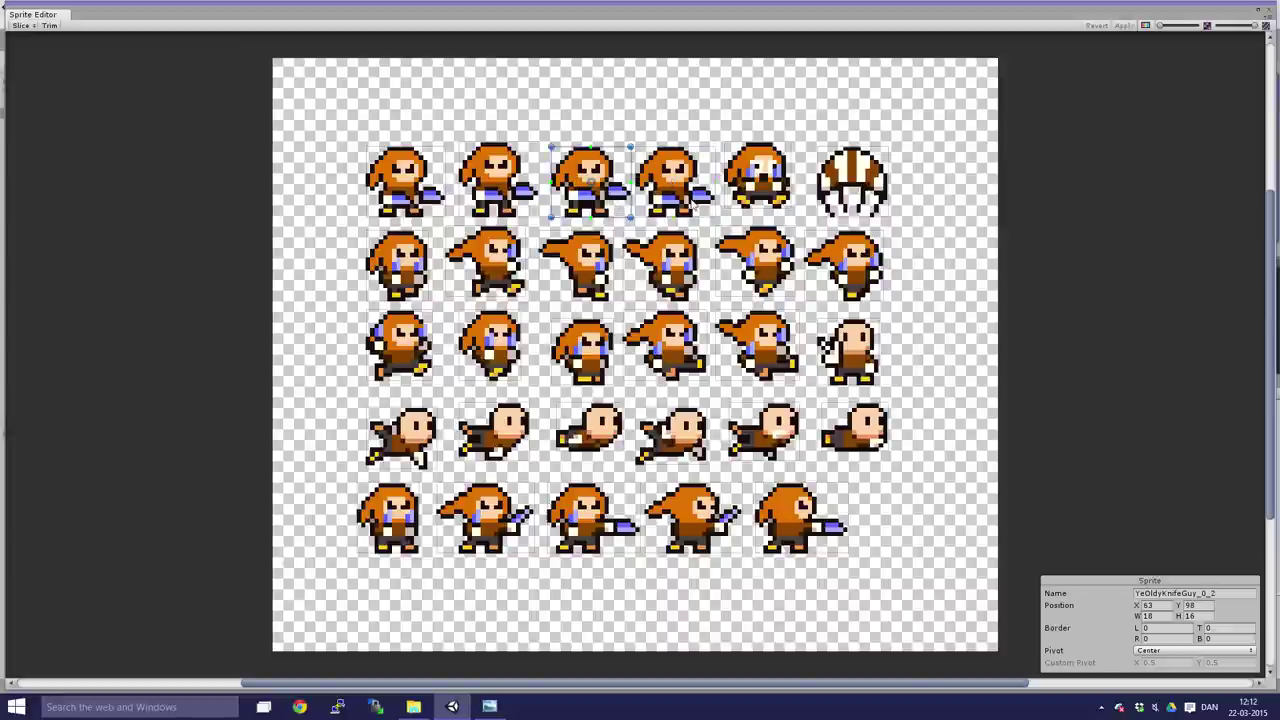
click(1266, 14)
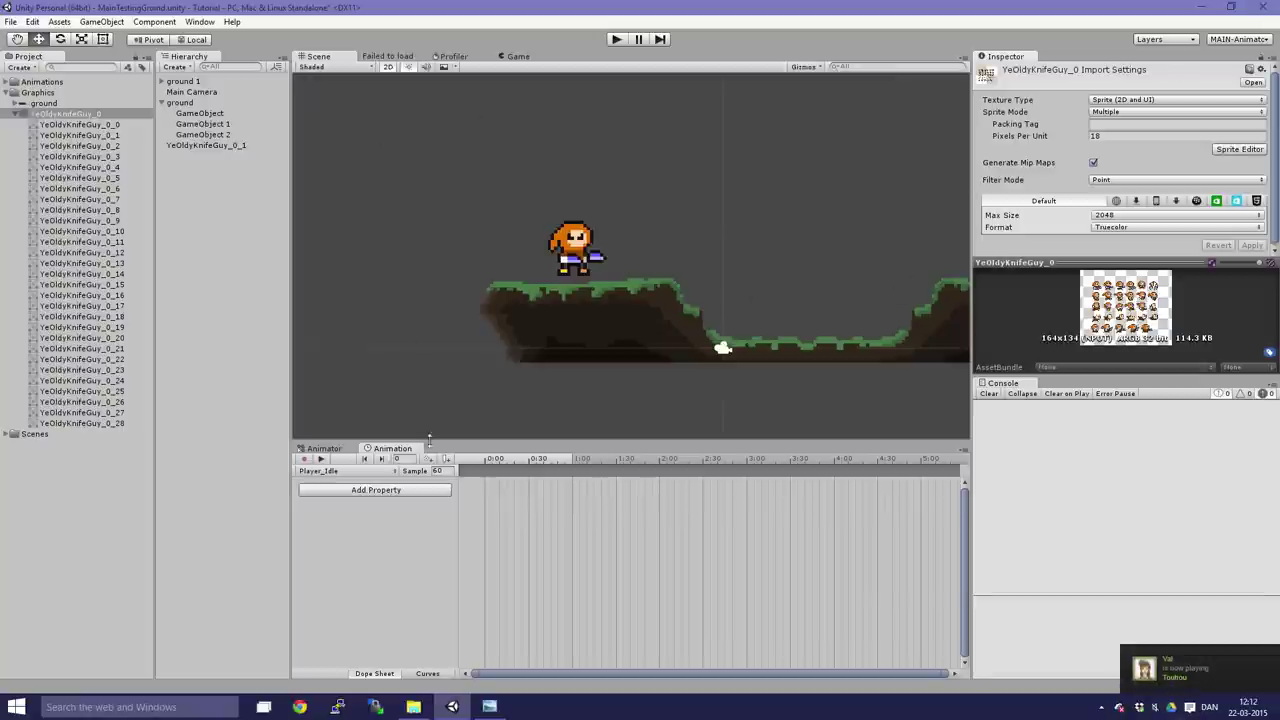
Drag YeOldyKnifeGuy_0_2 and two more sprites onto the timeline at 0:00, 1:00 and 2:00.
click(72, 146)
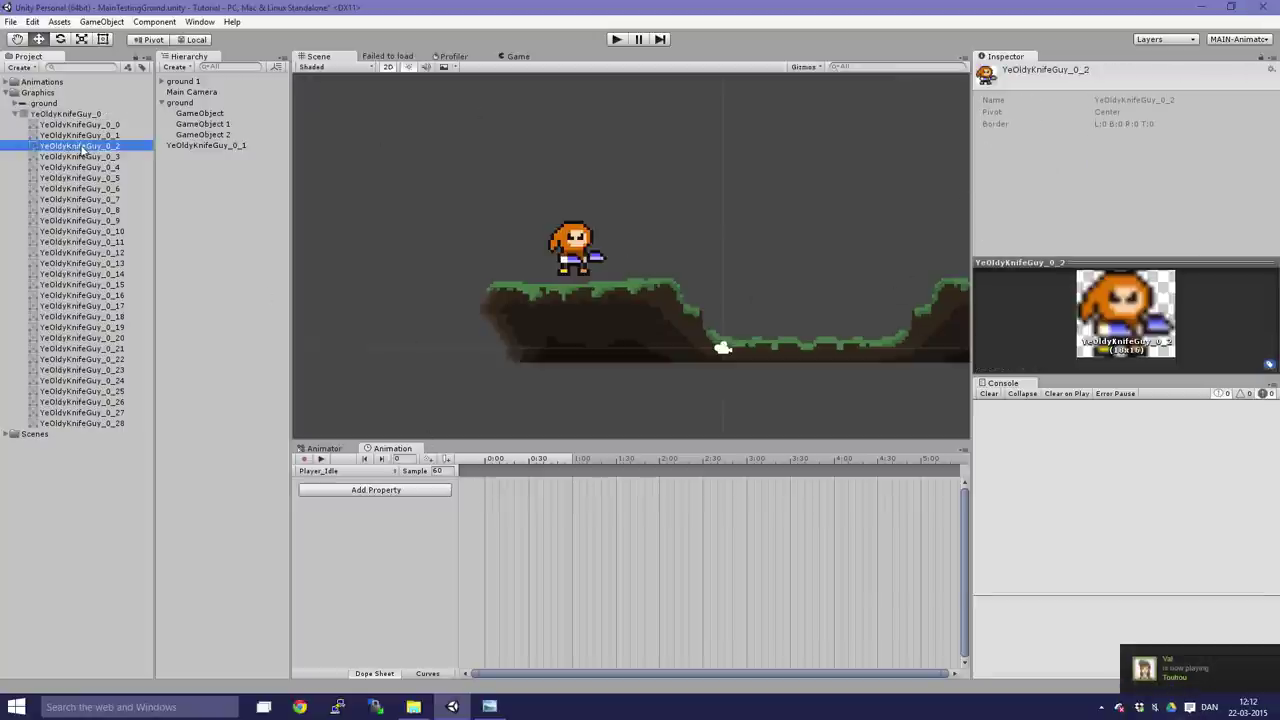
drag(82, 150, 505, 495)
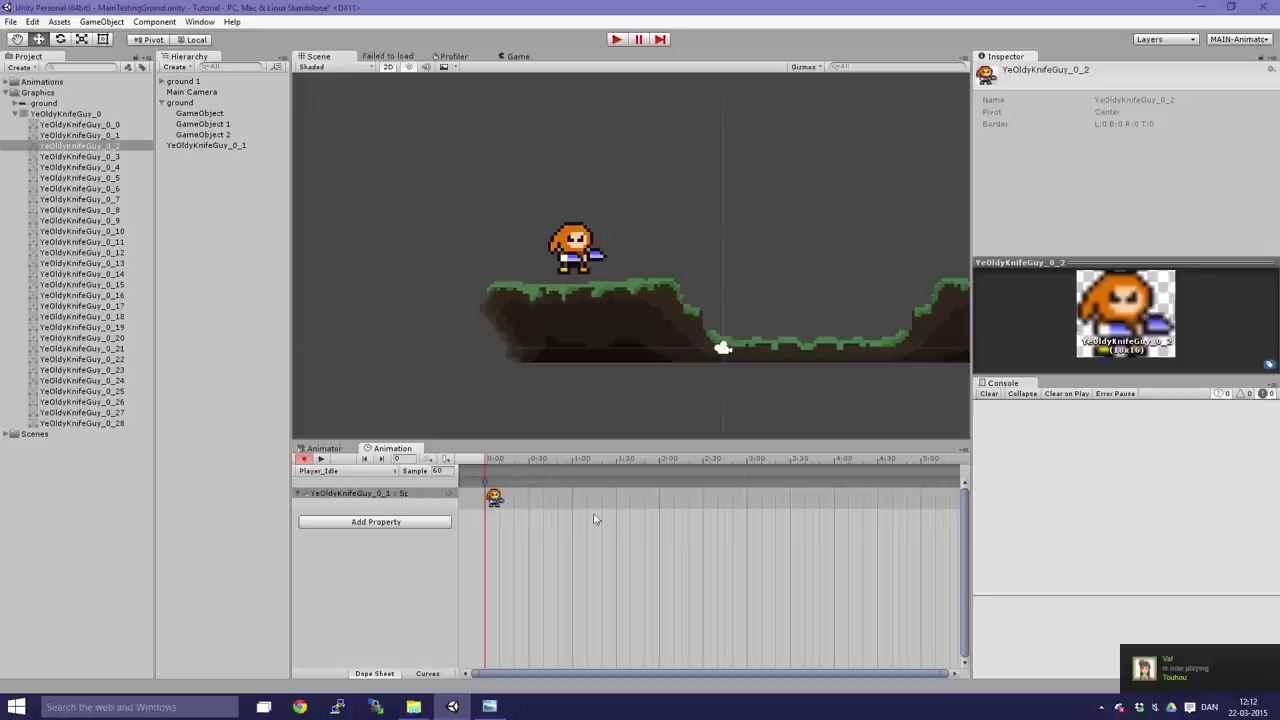
drag(117, 158, 581, 499)
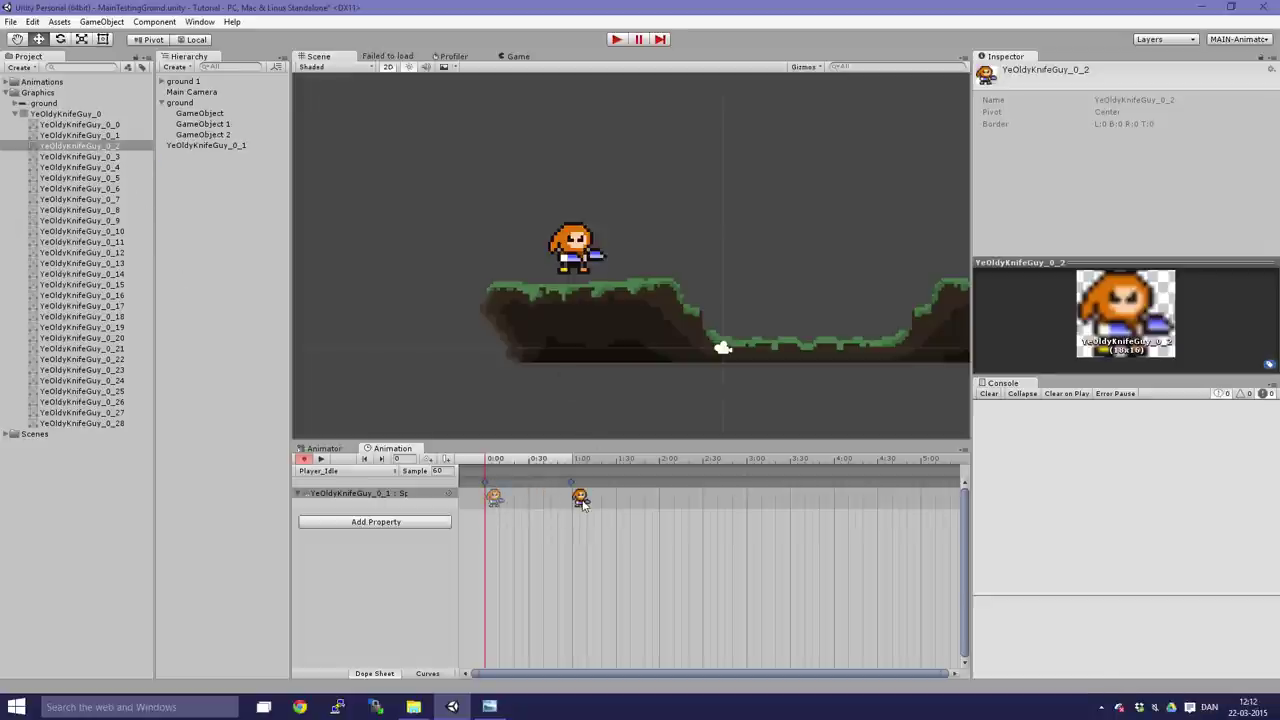
drag(103, 165, 672, 507)
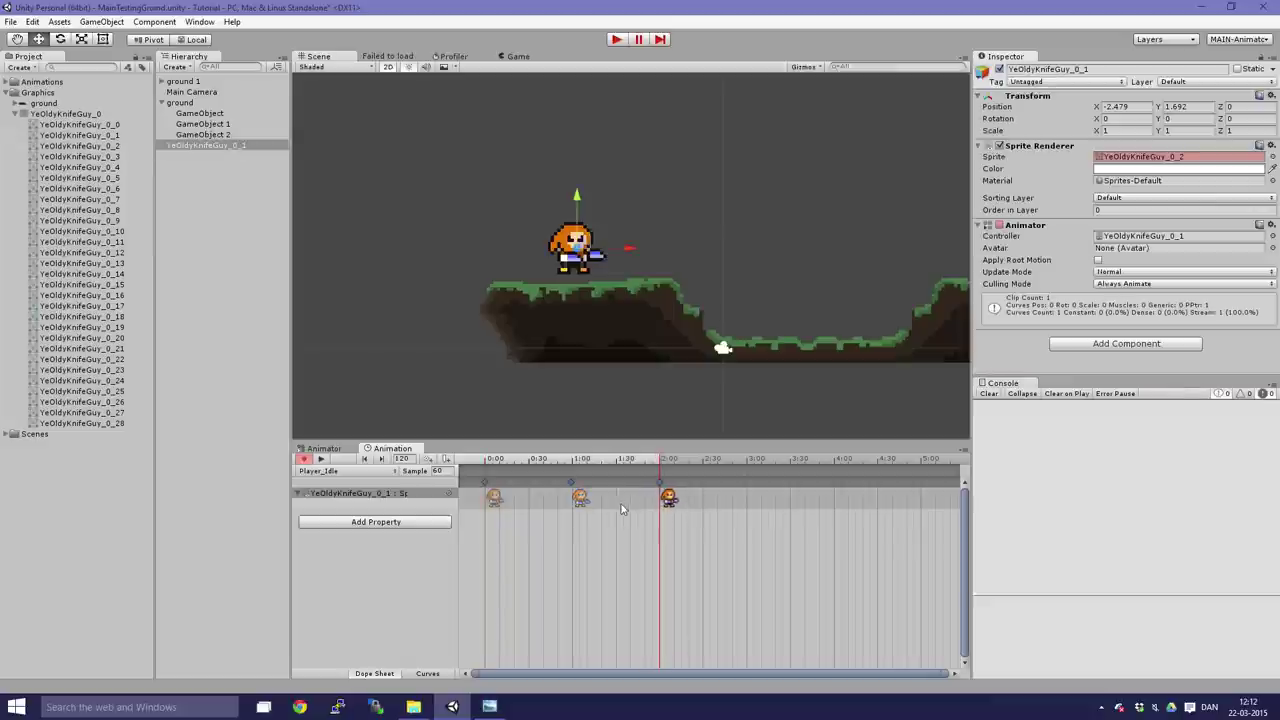
Nudge the middle keyframe onto frame 60 and preview the idle animation.
click(580, 499)
drag(580, 499, 634, 489)
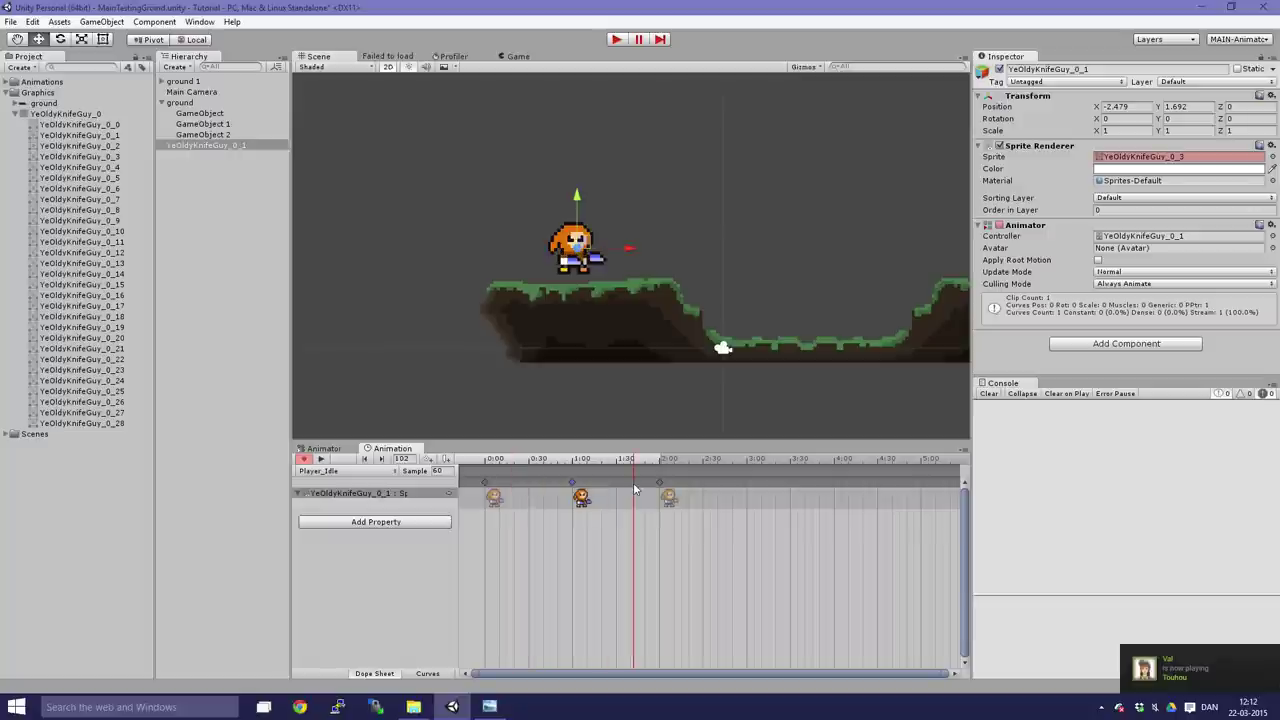
mouse_move(493, 498)
mouse_down()
mouse_move(526, 498)
mouse_move(480, 500)
mouse_up()
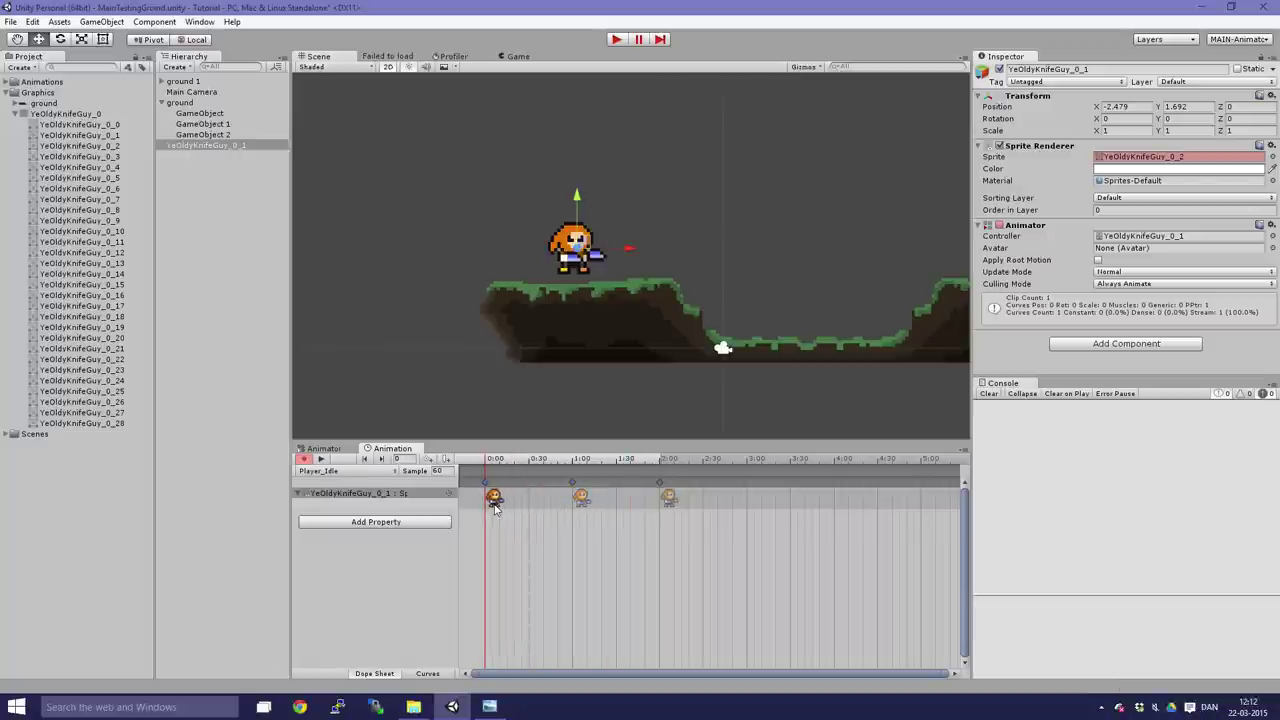
click(321, 458)
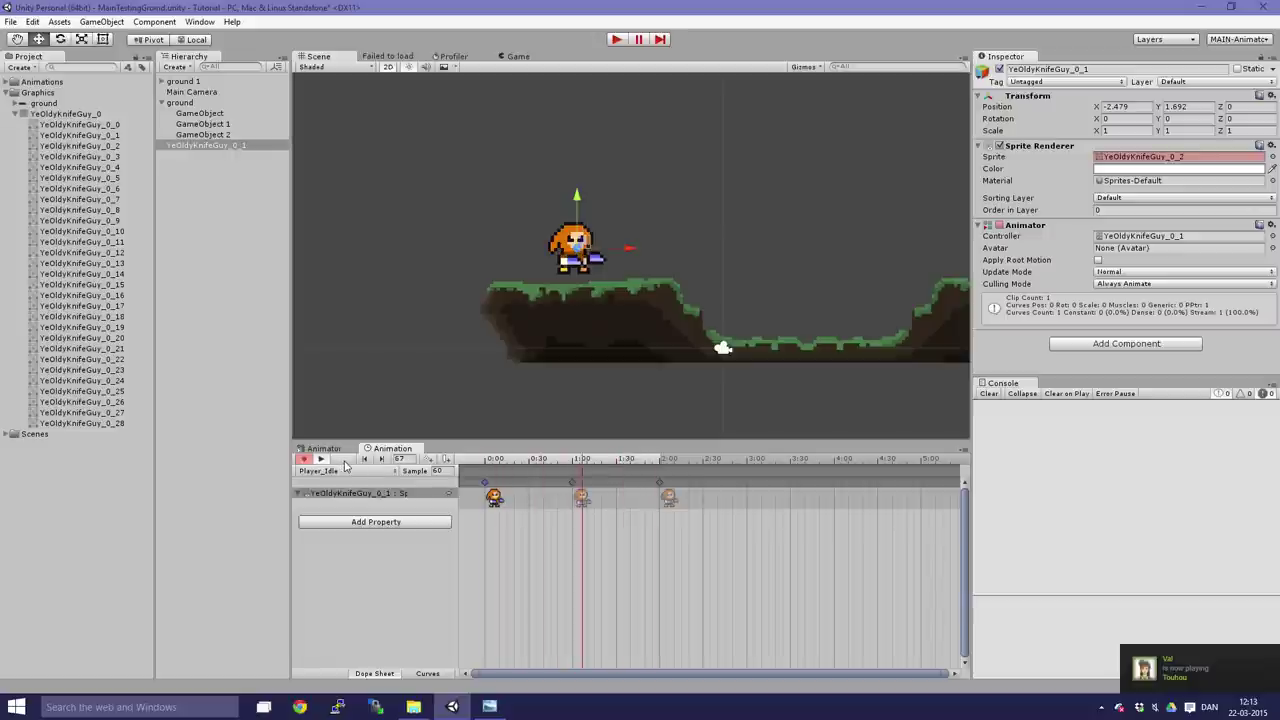
click(321, 458)
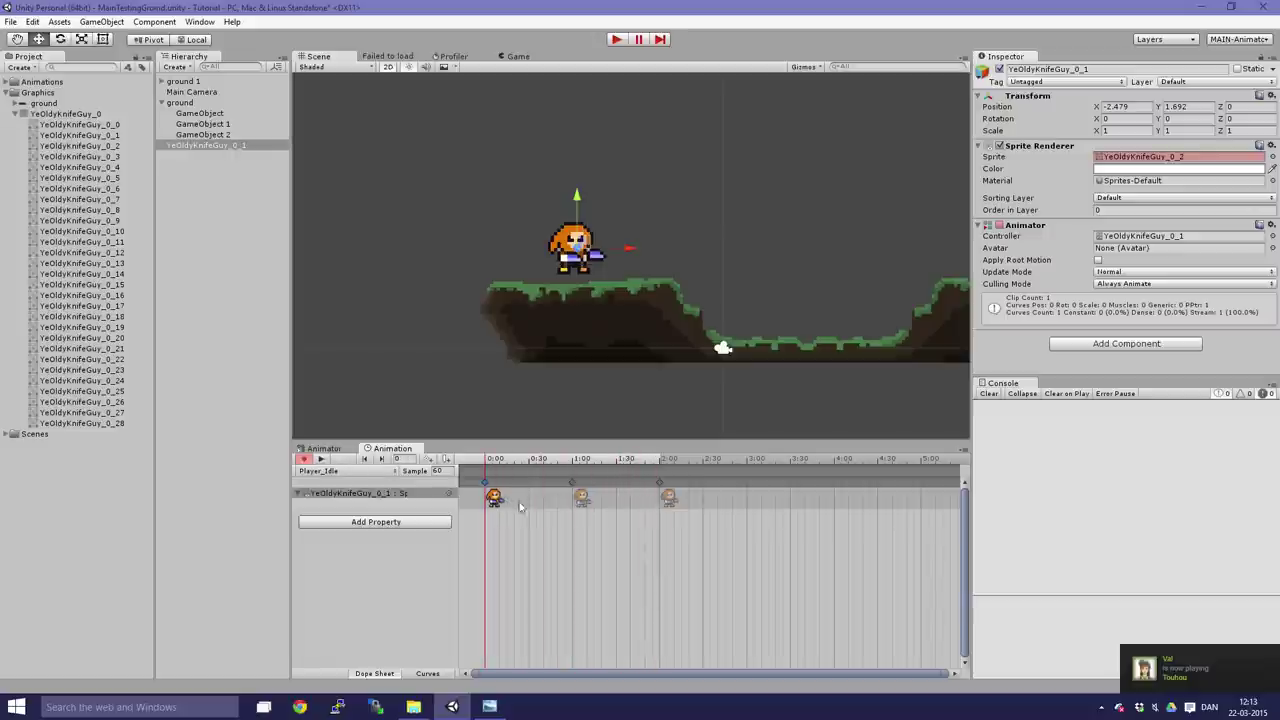
Select the 1:00 keyframe, scrub the idle frames, and move that key onto the 2:00 key.
click(558, 505)
click(580, 498)
drag(560, 509, 493, 508)
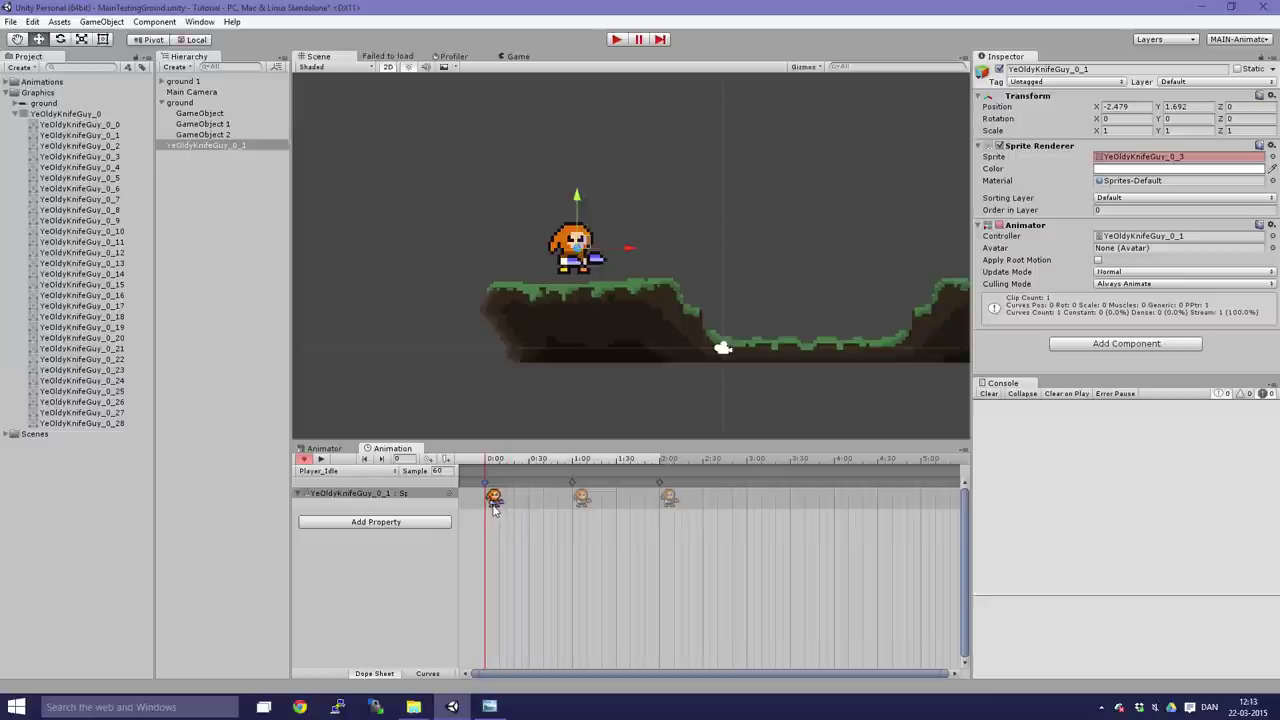
drag(580, 498, 493, 503)
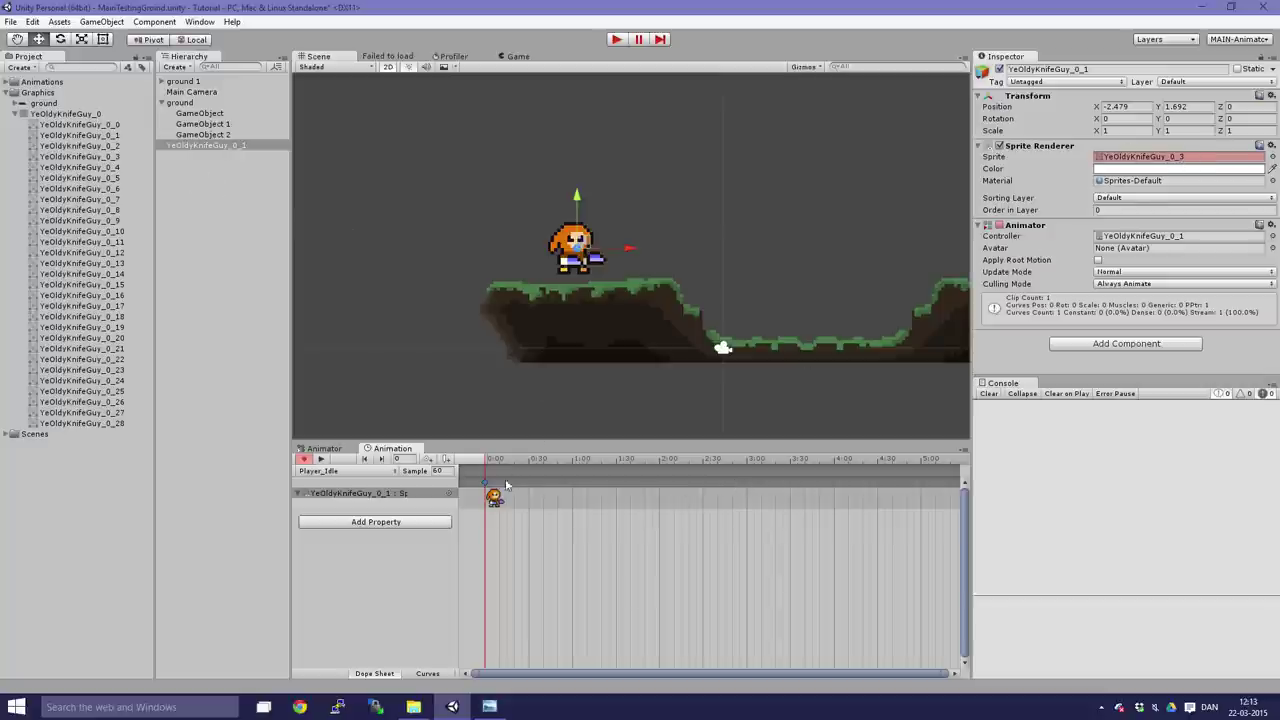
Add YeOldyKnifeGuy_0_3 at 1:00 and another sprite at 2:00, then preview the idle loop.
drag(110, 157, 581, 500)
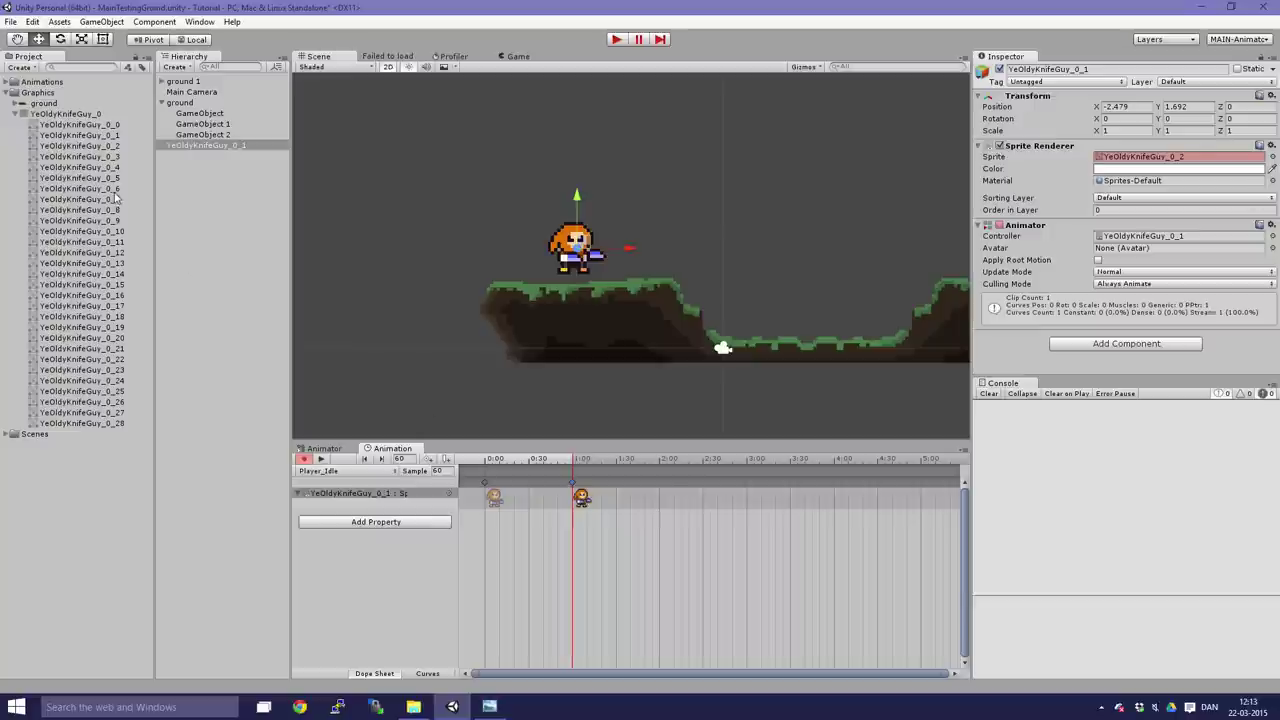
drag(110, 159, 670, 501)
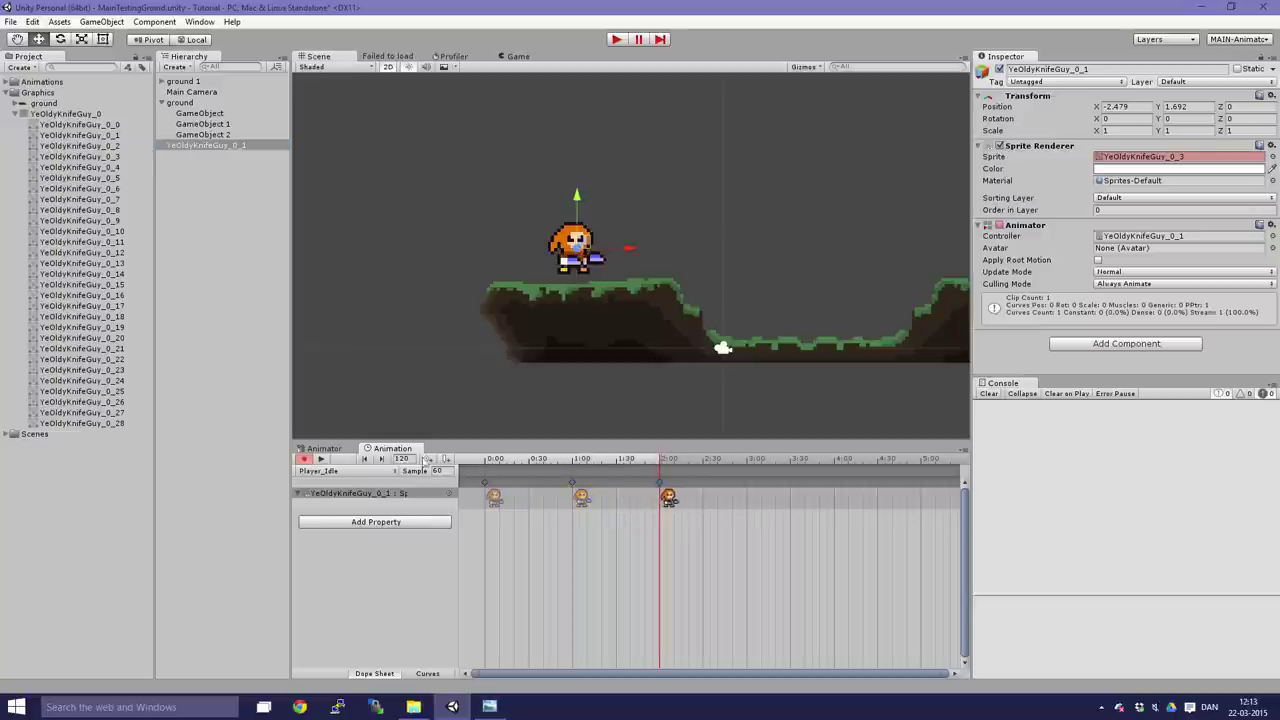
click(321, 459)
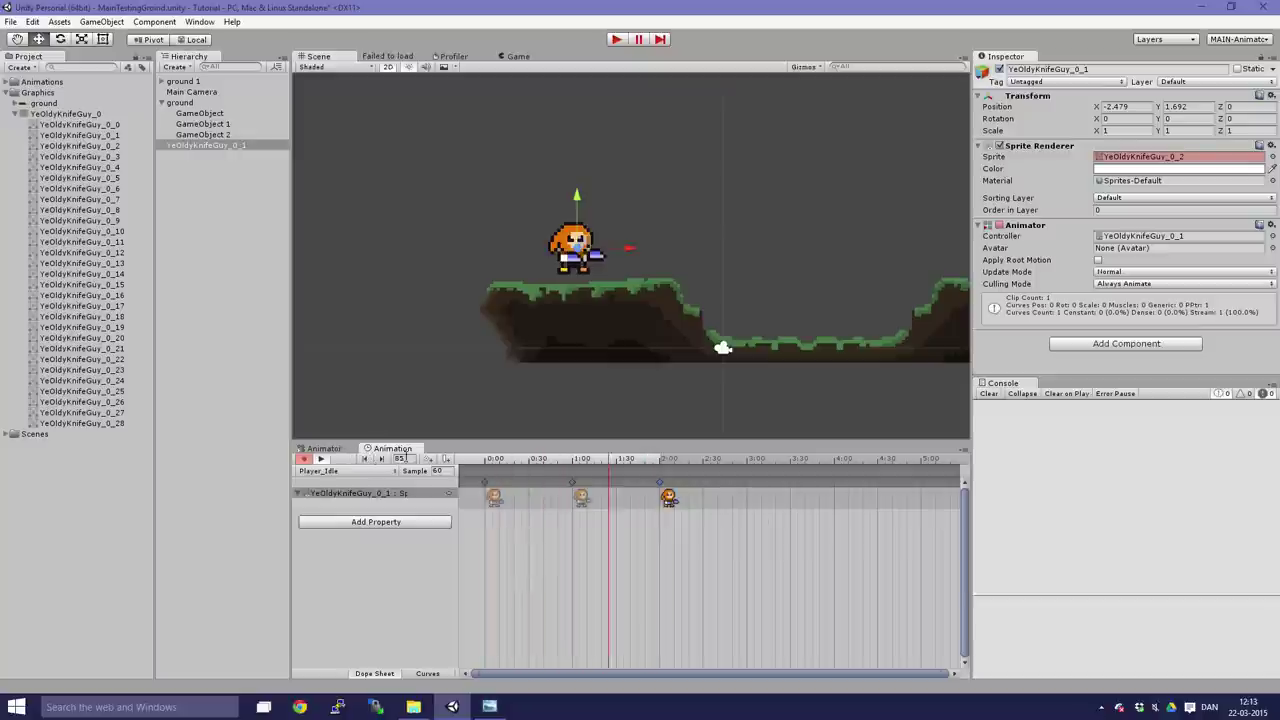
click(321, 459)
scroll(677, 296, up, 4)
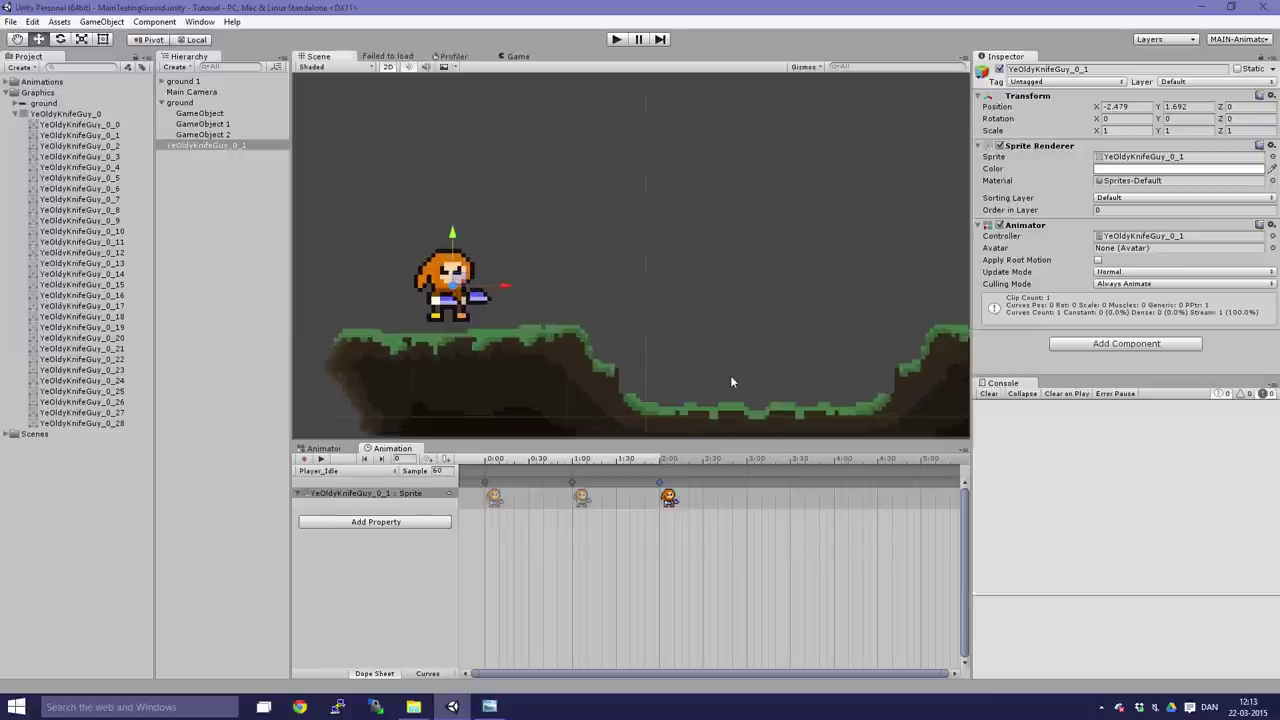
Create a new animation clip named Player_Walk in the Animations folder.
click(350, 478)
click(330, 486)
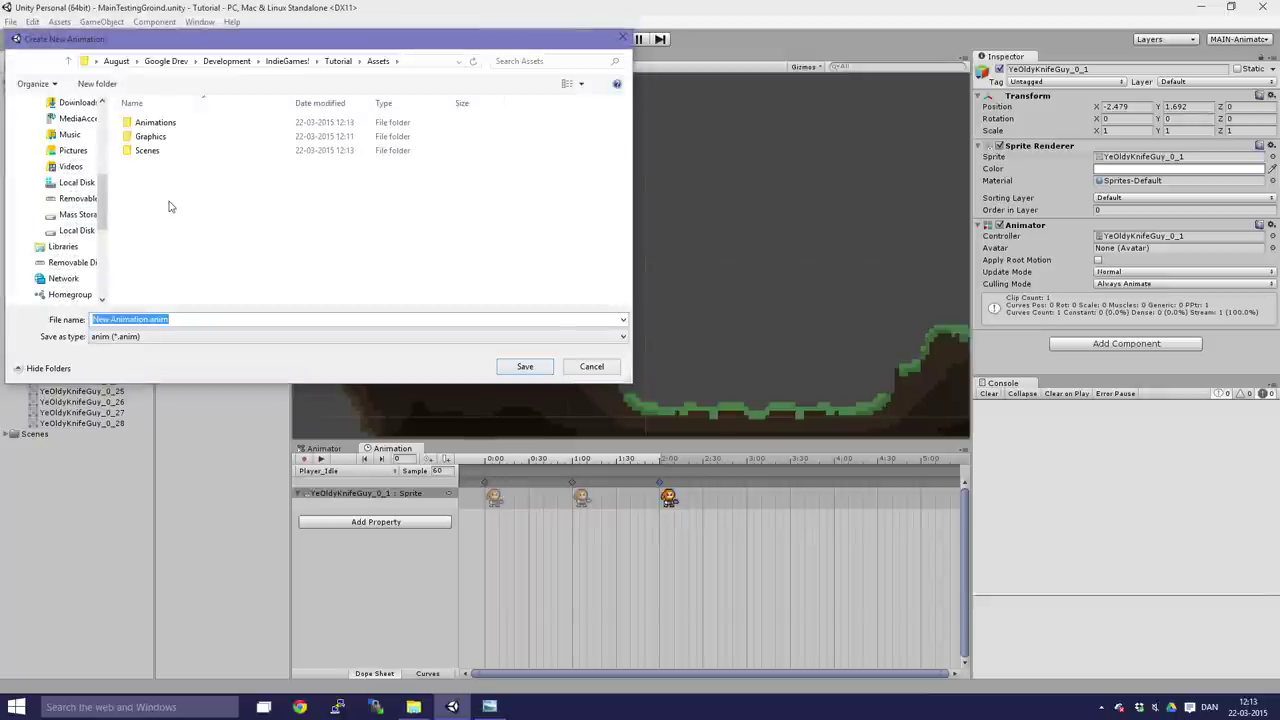
double_click(155, 122)
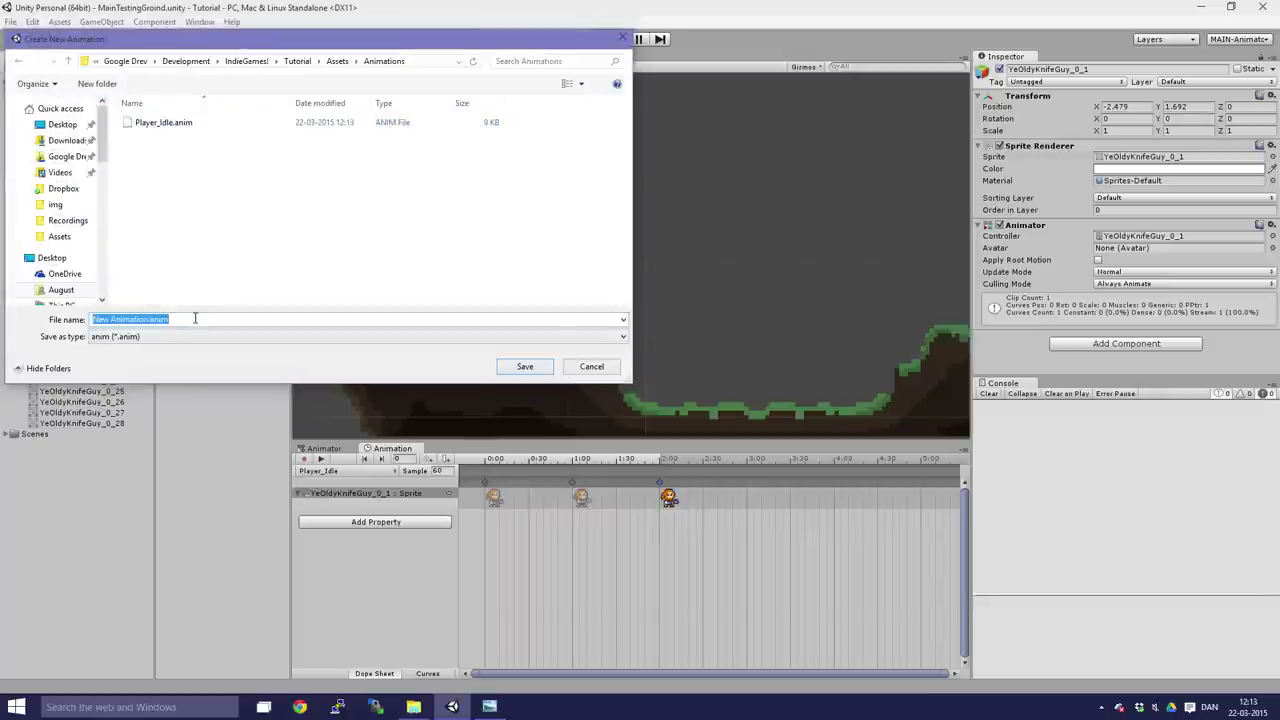
text(Player)
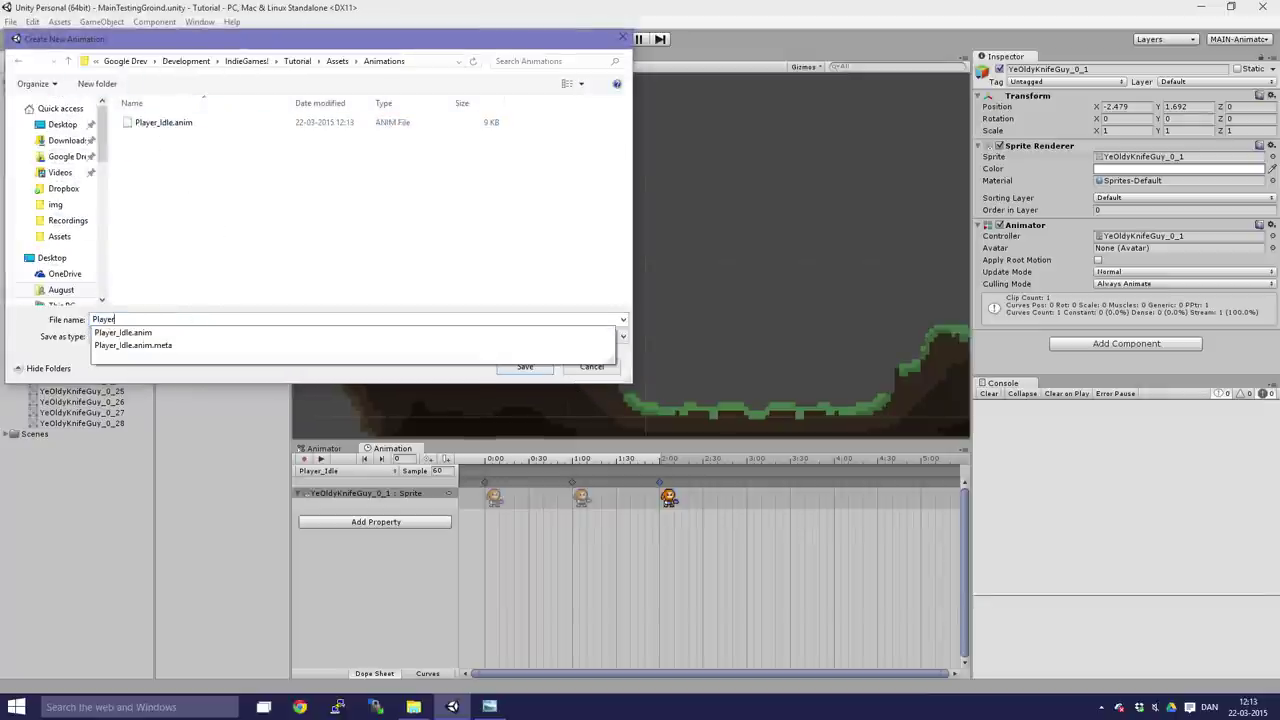
text(_Anim)
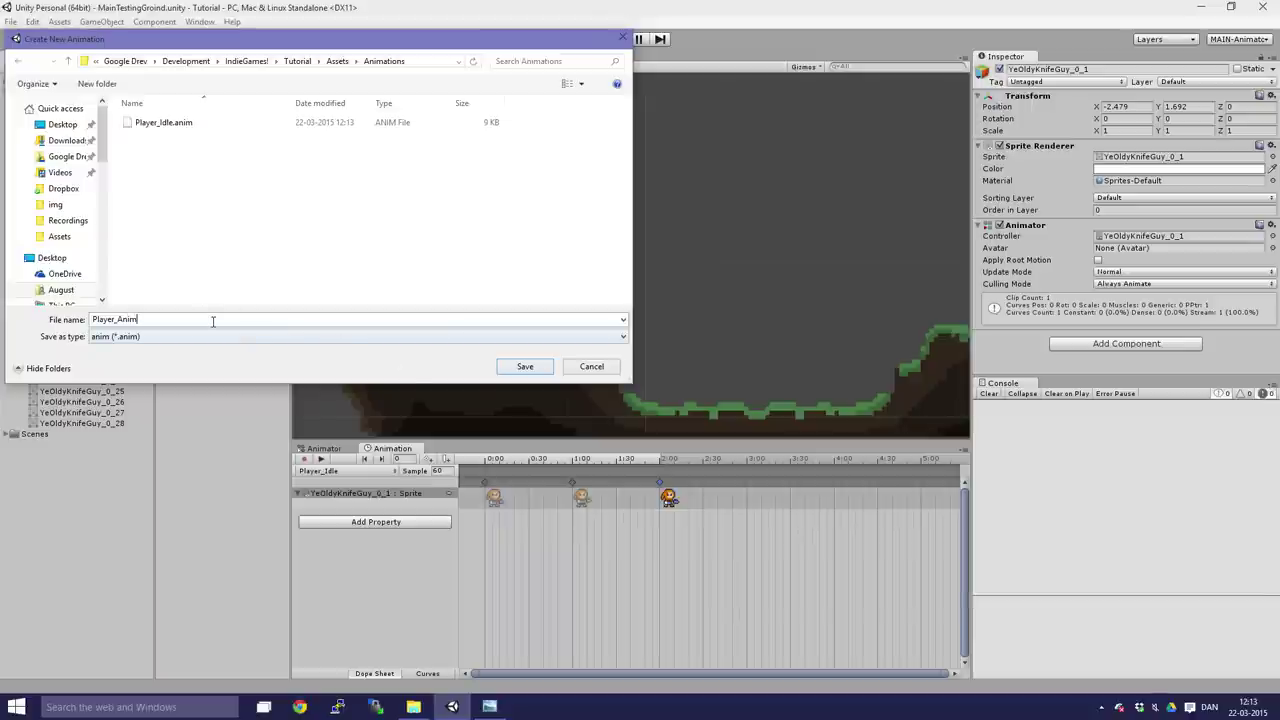
key(BackSpace)
key(BackSpace)
key(BackSpace)
key(BackSpace)
text(_Run)
key(Return)
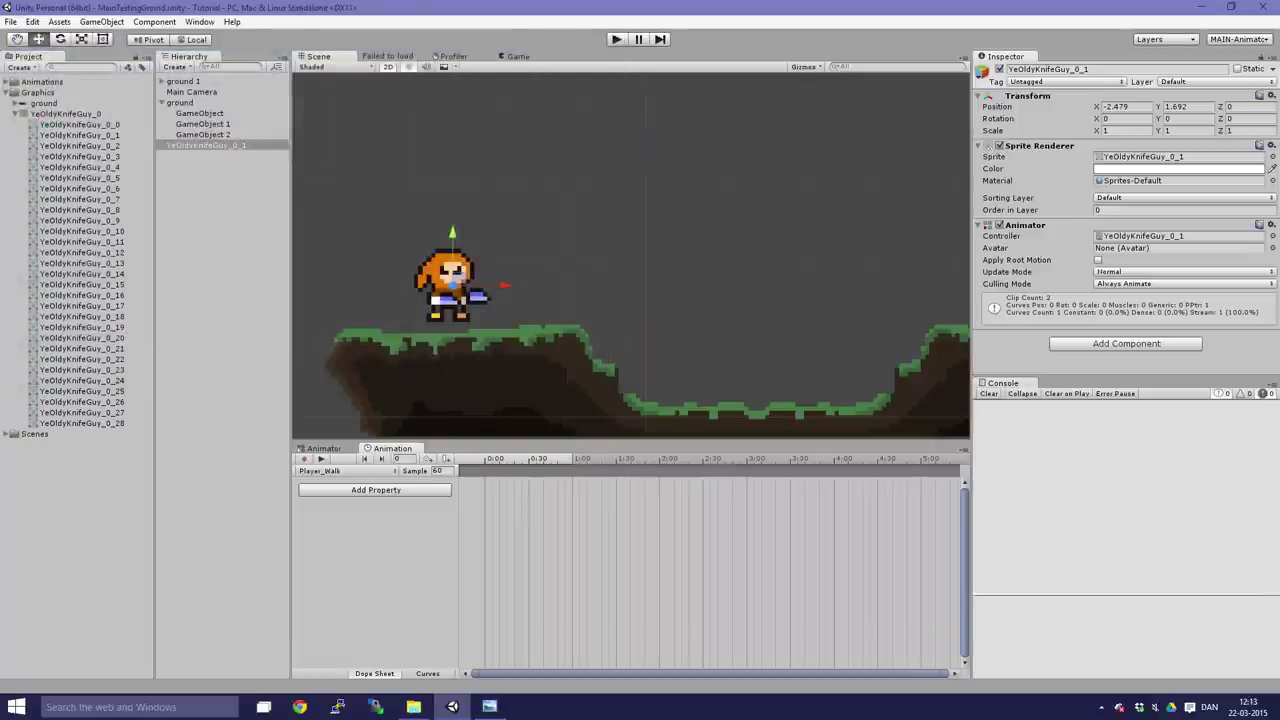
Open YeOldyKnifeGuy_0 in the Sprite Editor, check walk frame names _0_6 to _0_11, and close it.
click(66, 114)
click(1237, 149)
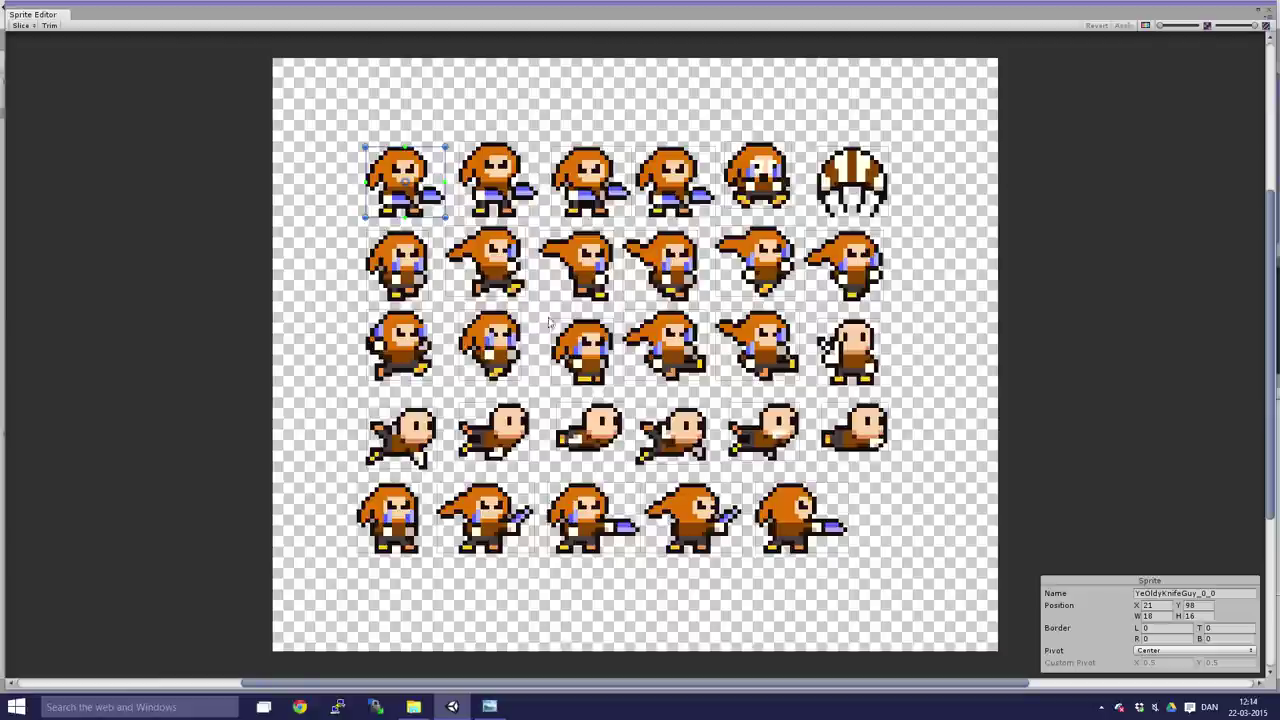
click(474, 270)
click(415, 271)
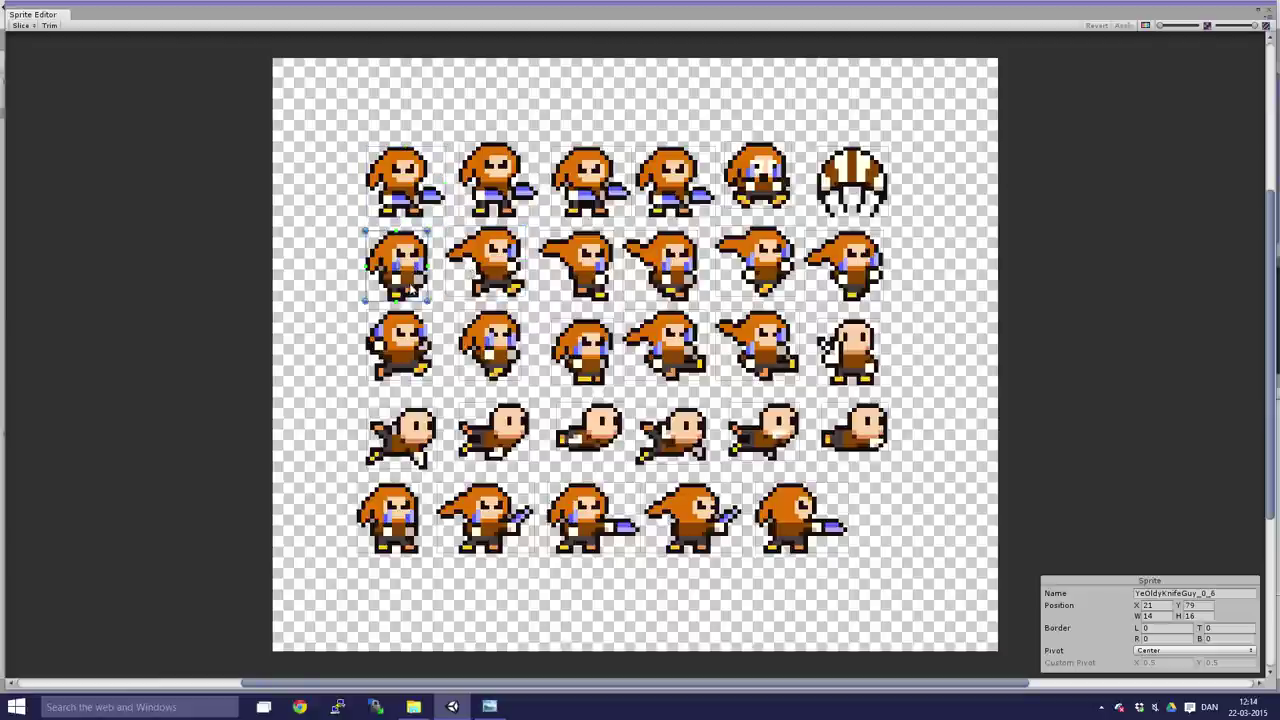
click(777, 290)
click(871, 289)
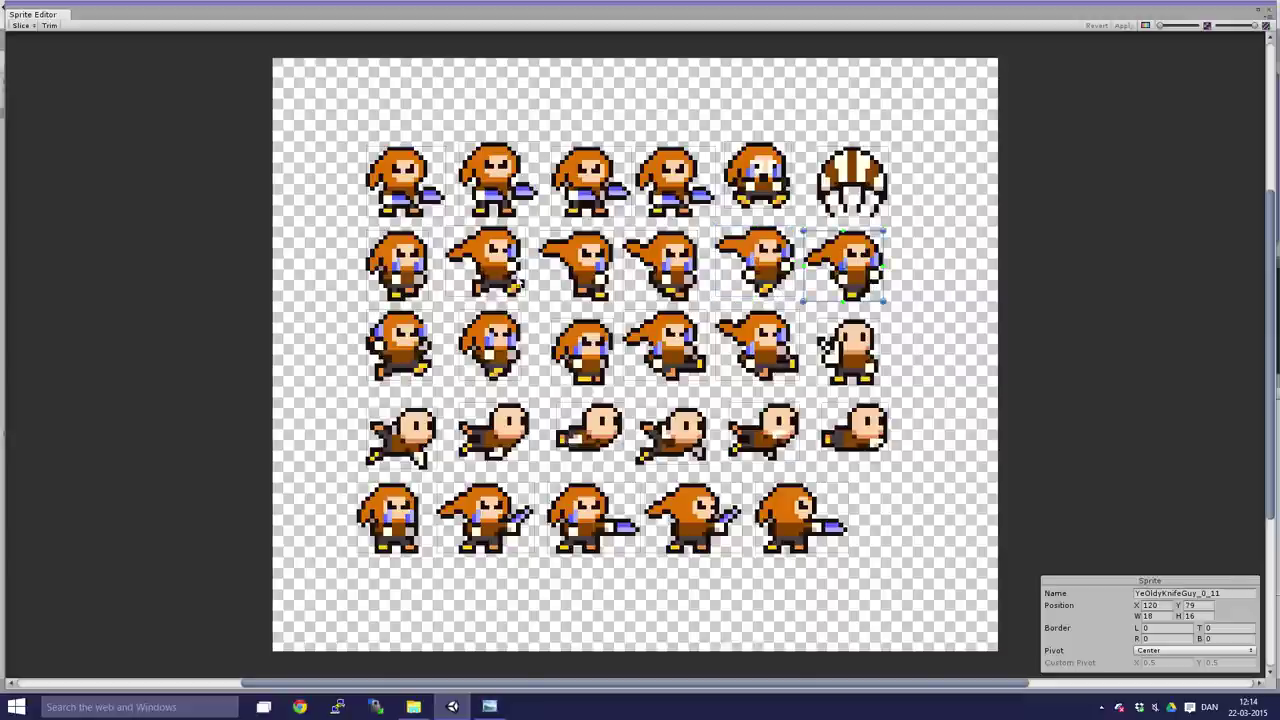
click(1266, 12)
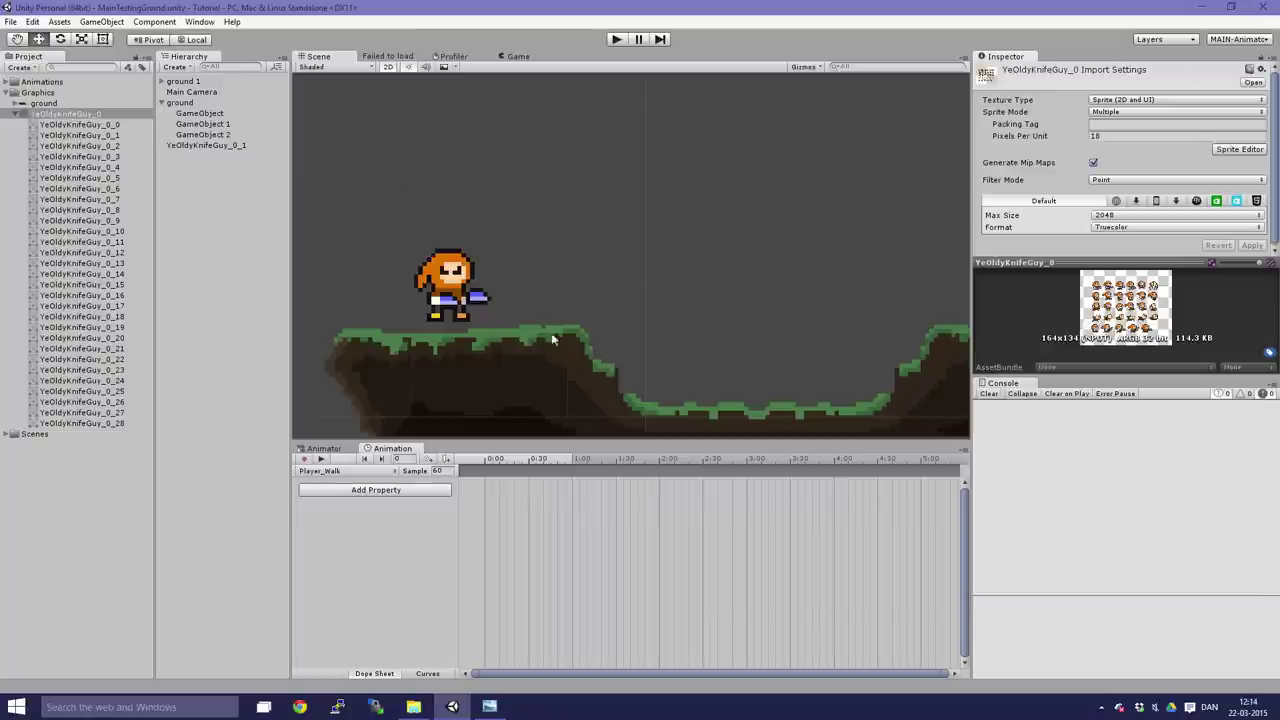
Add walk sprites YeOldyKnifeGuy_0_6 through _0_11 as six timeline keyframes and preview them.
click(113, 188)
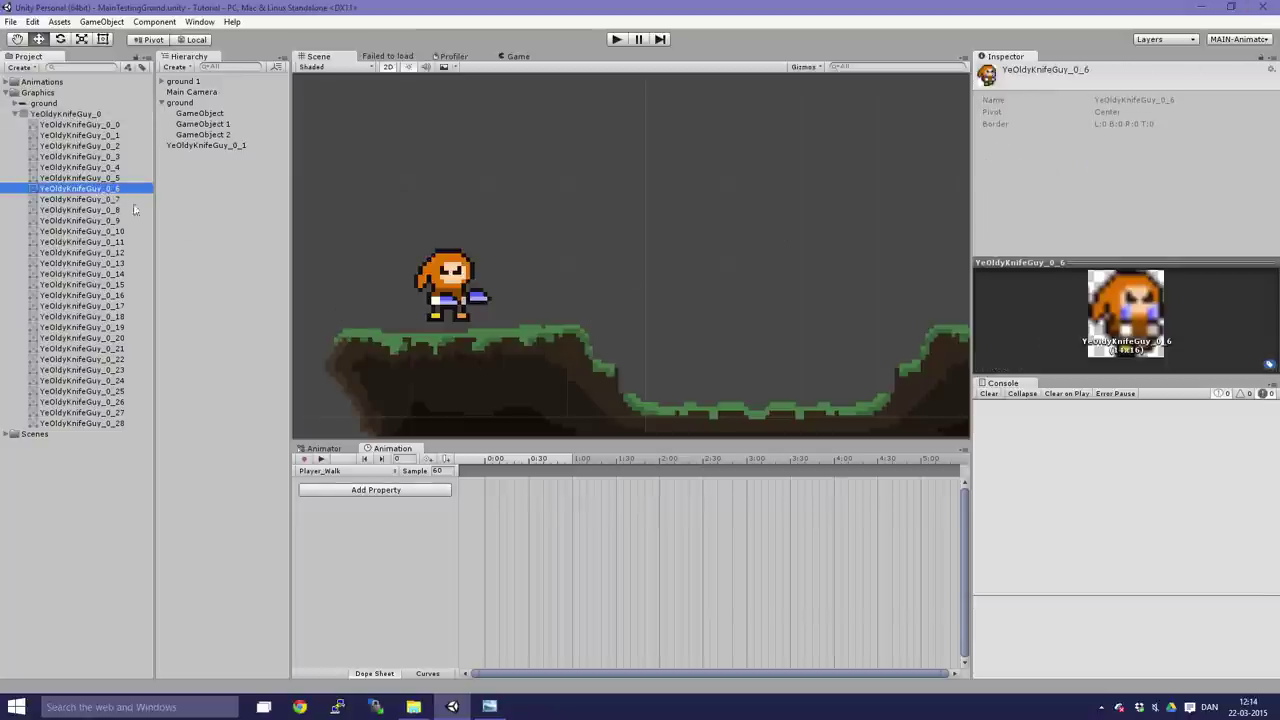
drag(135, 209, 500, 497)
drag(117, 204, 519, 495)
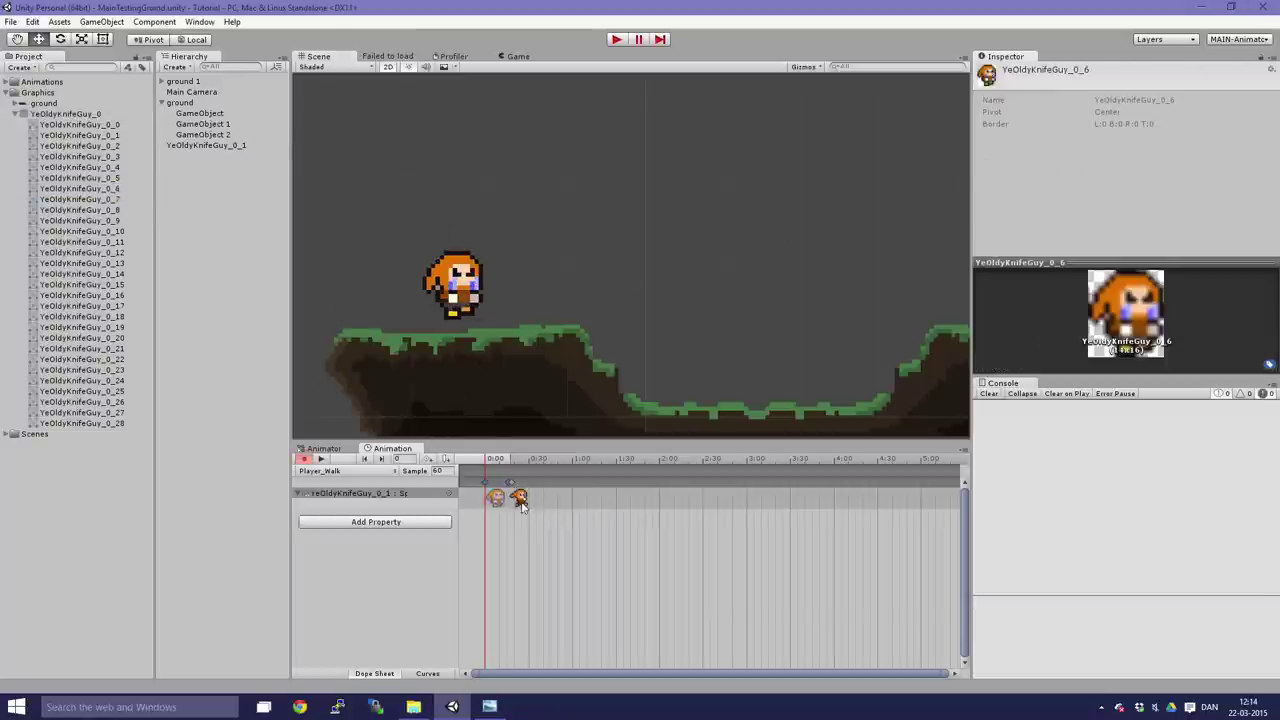
click(512, 459)
drag(280, 302, 552, 497)
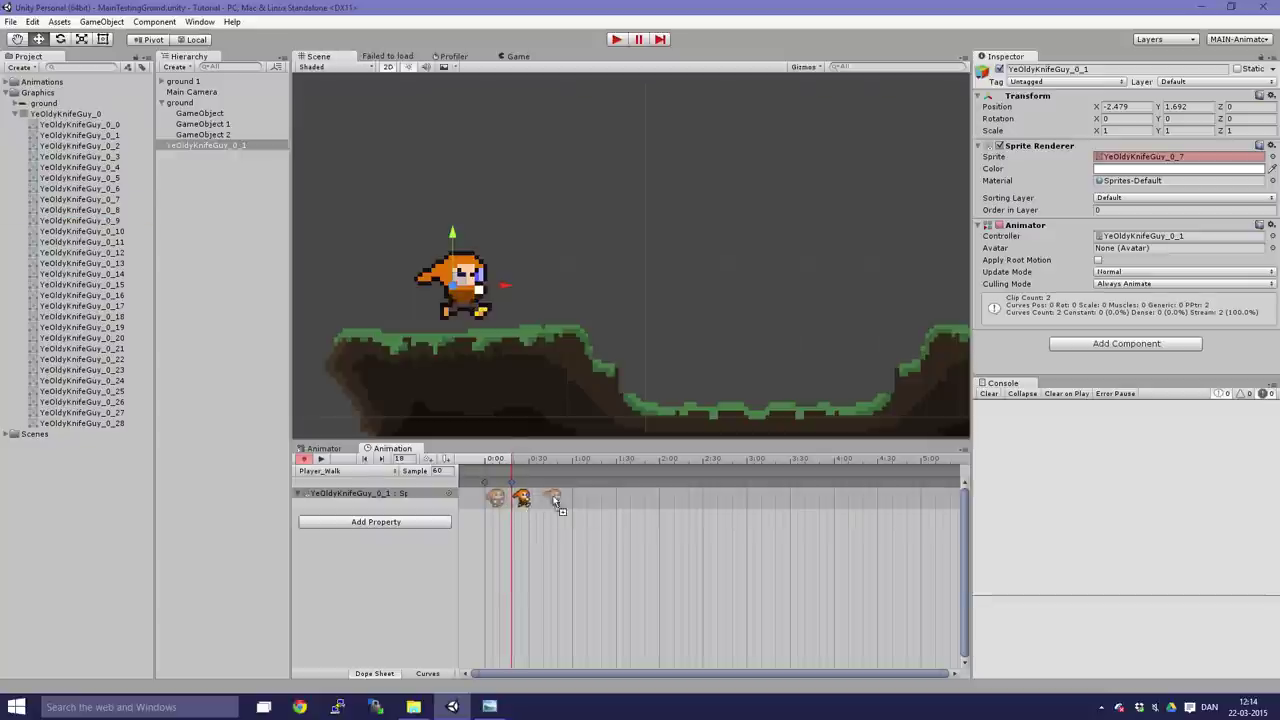
drag(80, 220, 605, 503)
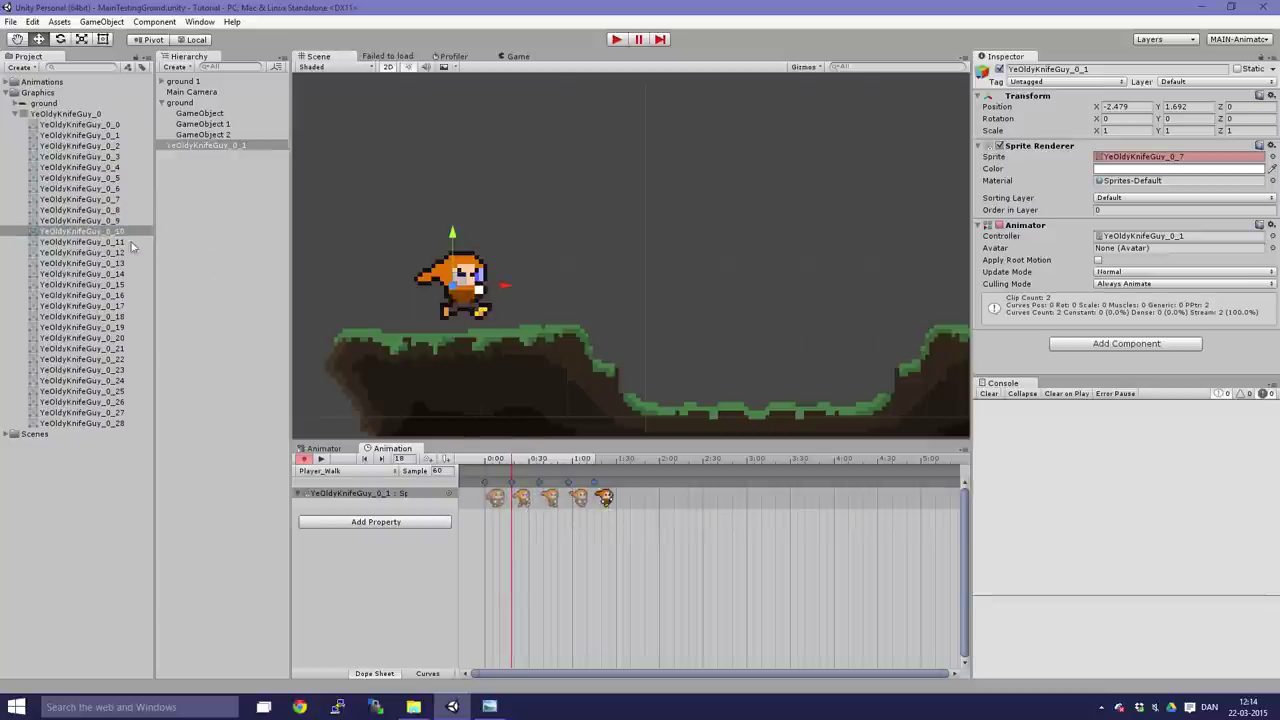
drag(130, 242, 634, 498)
drag(493, 480, 659, 480)
click(322, 459)
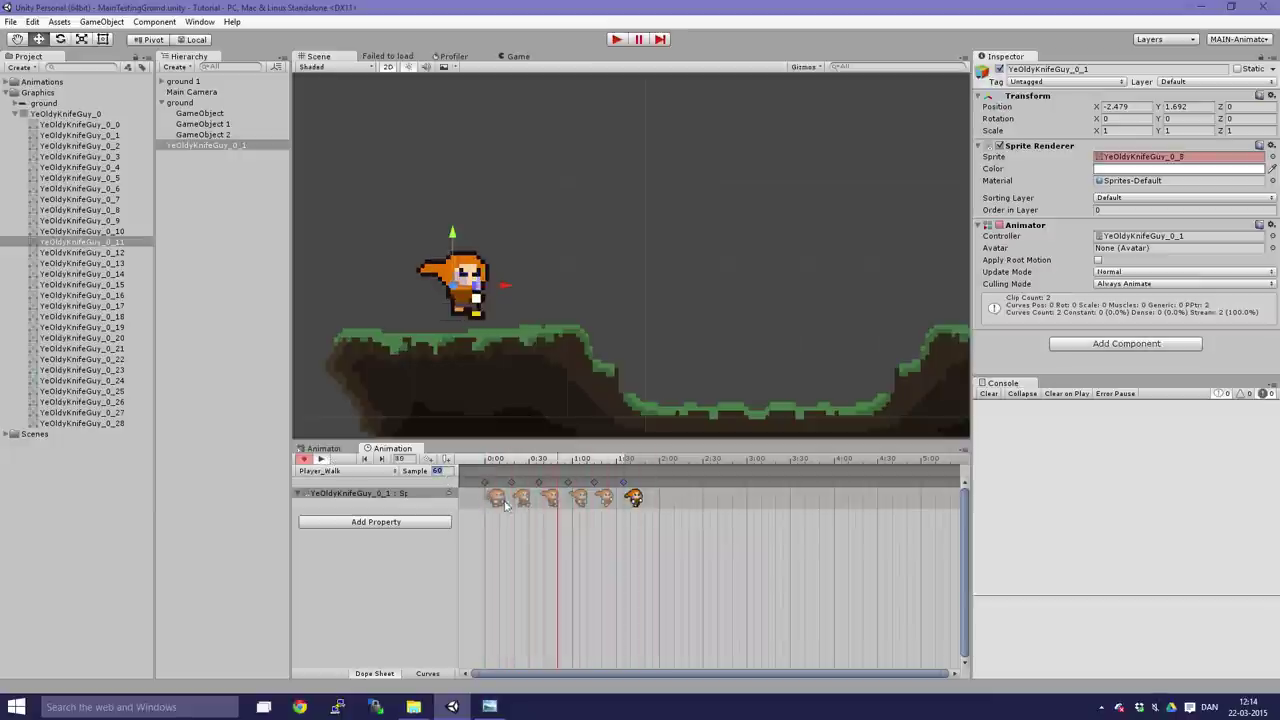
Pull the walk keyframes earlier so the last sits at frame 50, then replay the cycle.
click(322, 459)
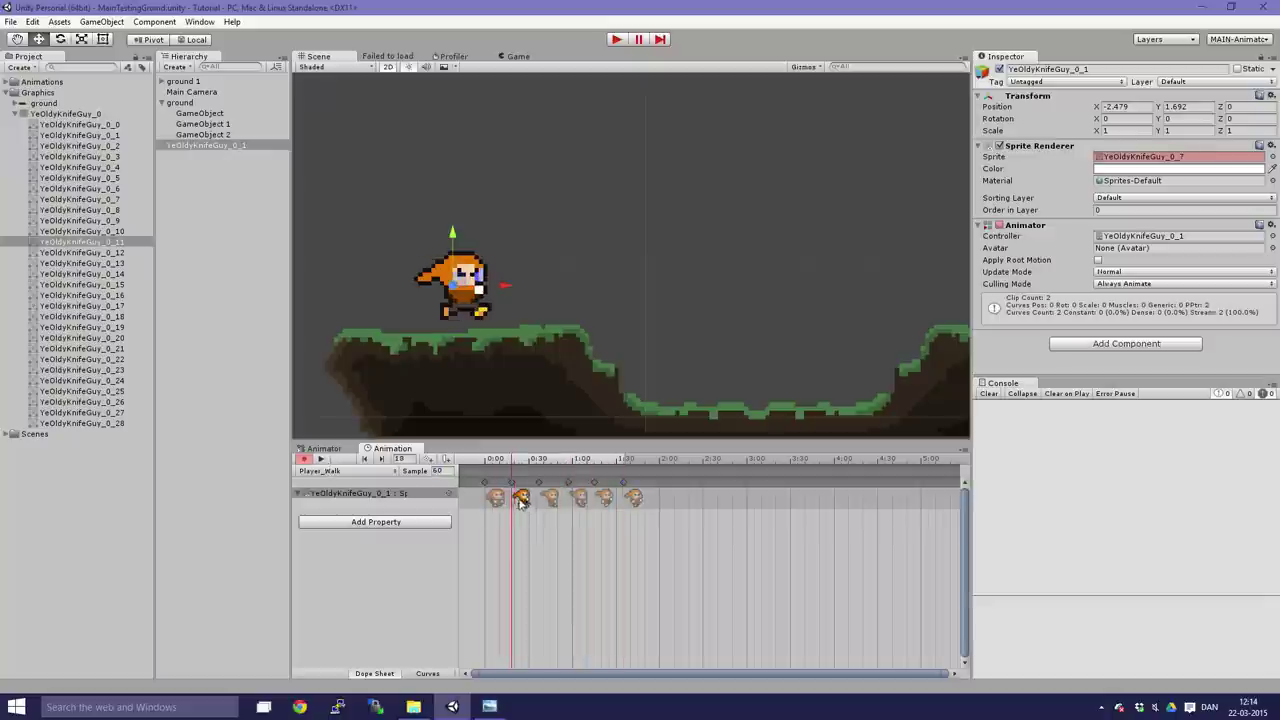
drag(521, 497, 548, 507)
click(549, 497)
drag(634, 500, 571, 507)
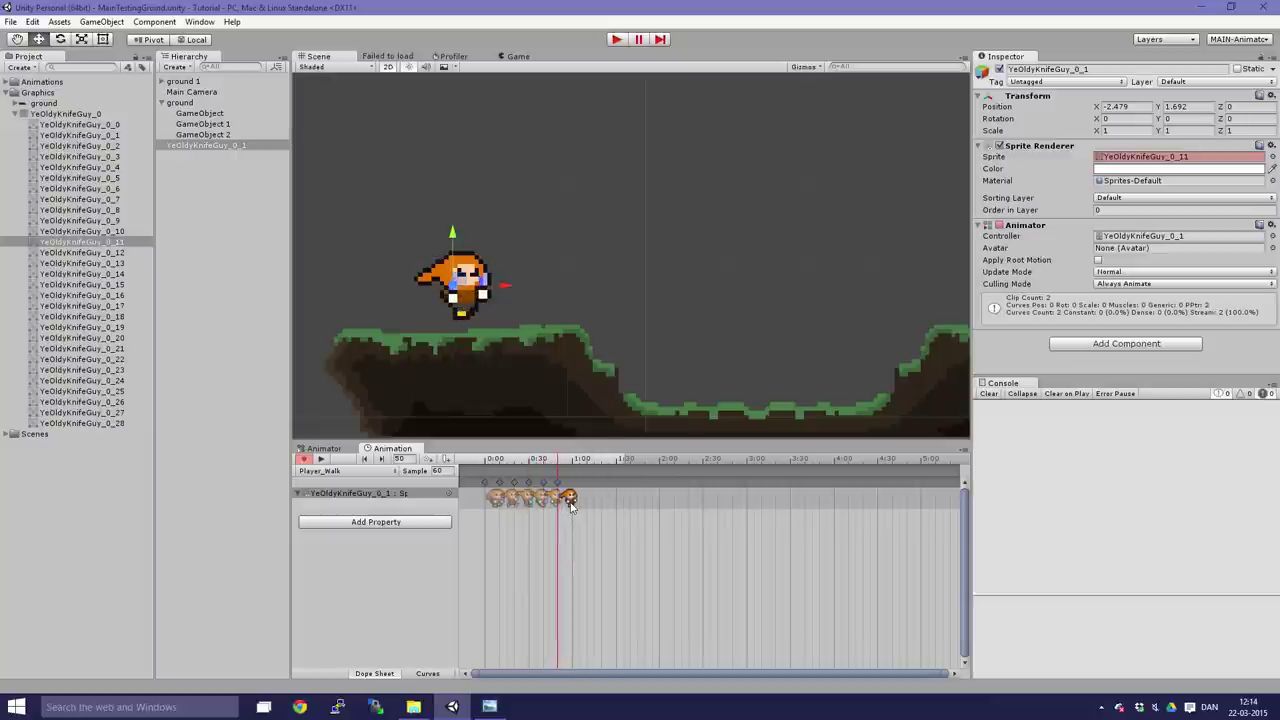
click(321, 459)
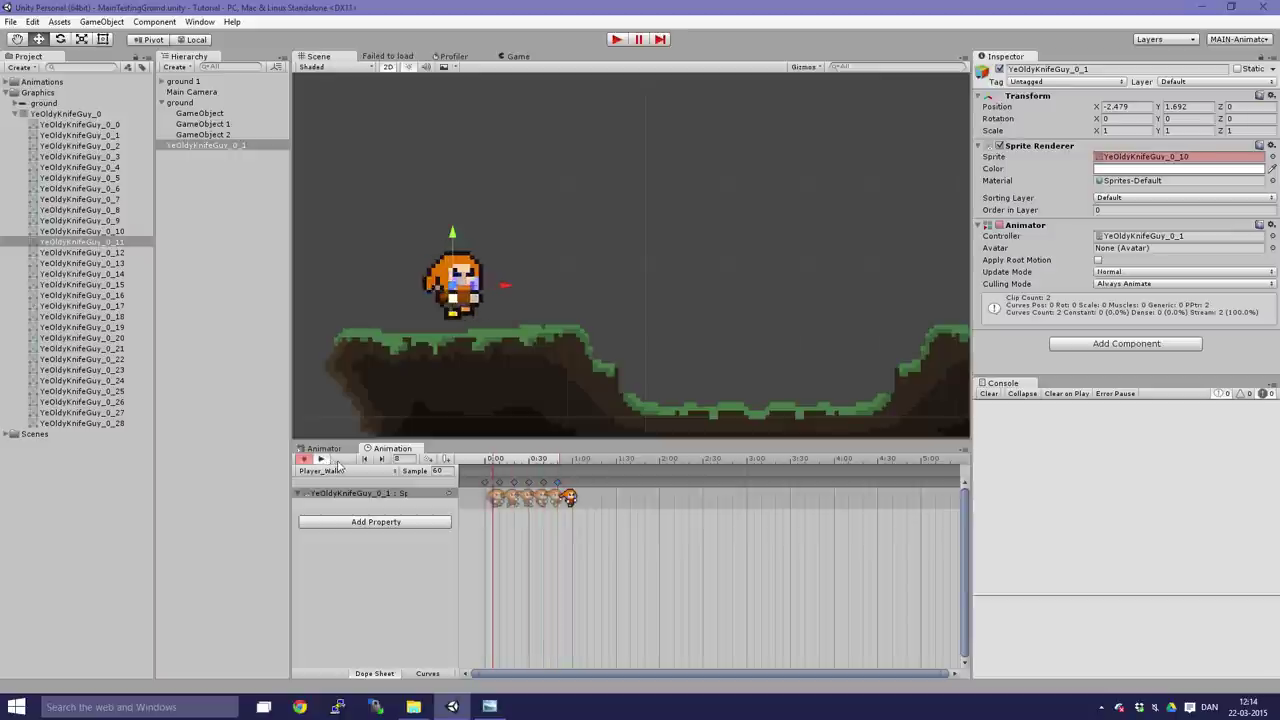
Pan the scene around the character and scrub the walk cycle to frame 75.
scroll(480, 330, down, 5)
middle_drag(456, 330, 483, 337)
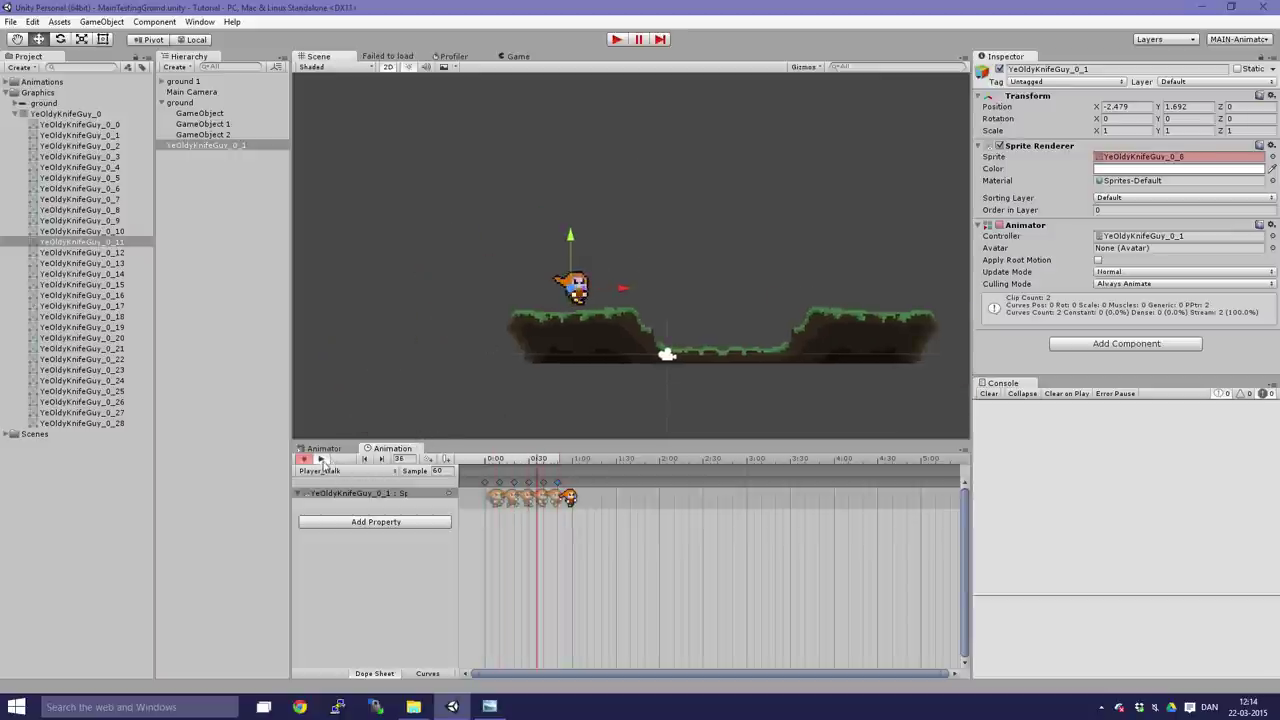
scroll(602, 330, up, 3)
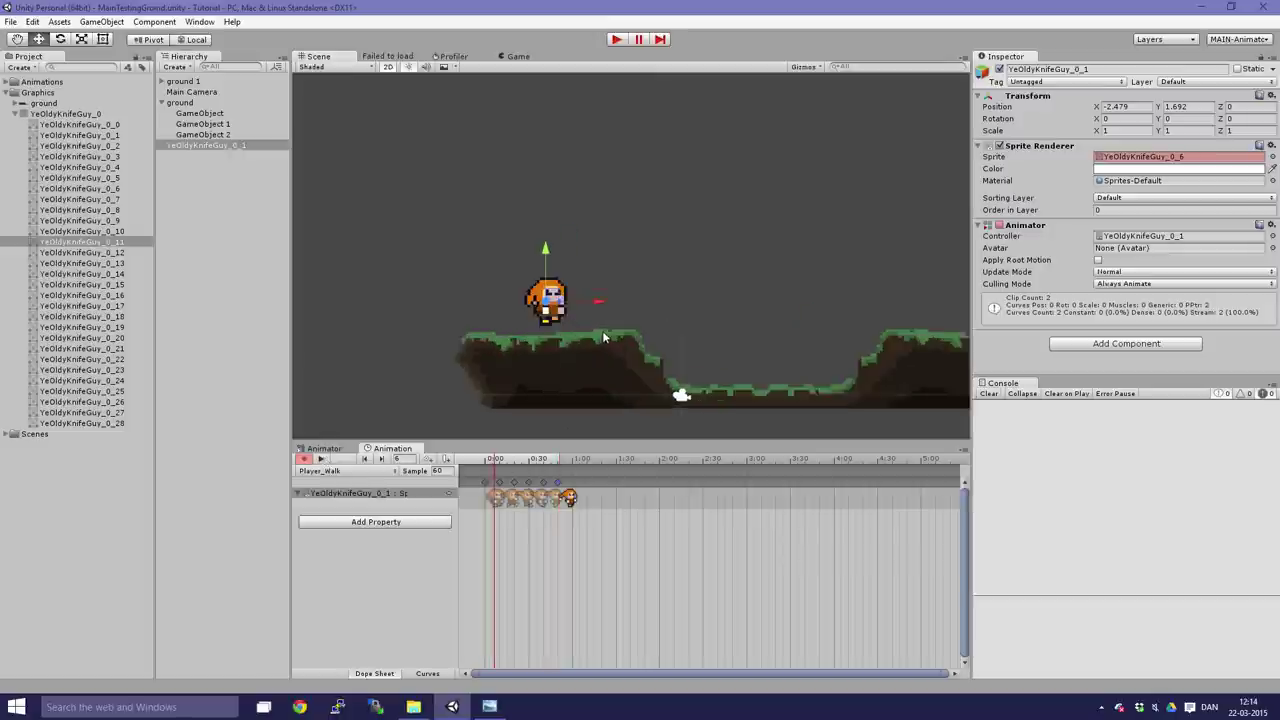
mouse_move(490, 460)
mouse_down()
mouse_move(596, 469)
mouse_move(490, 464)
mouse_up()
scroll(620, 289, down, 2)
scroll(687, 257, down, 2)
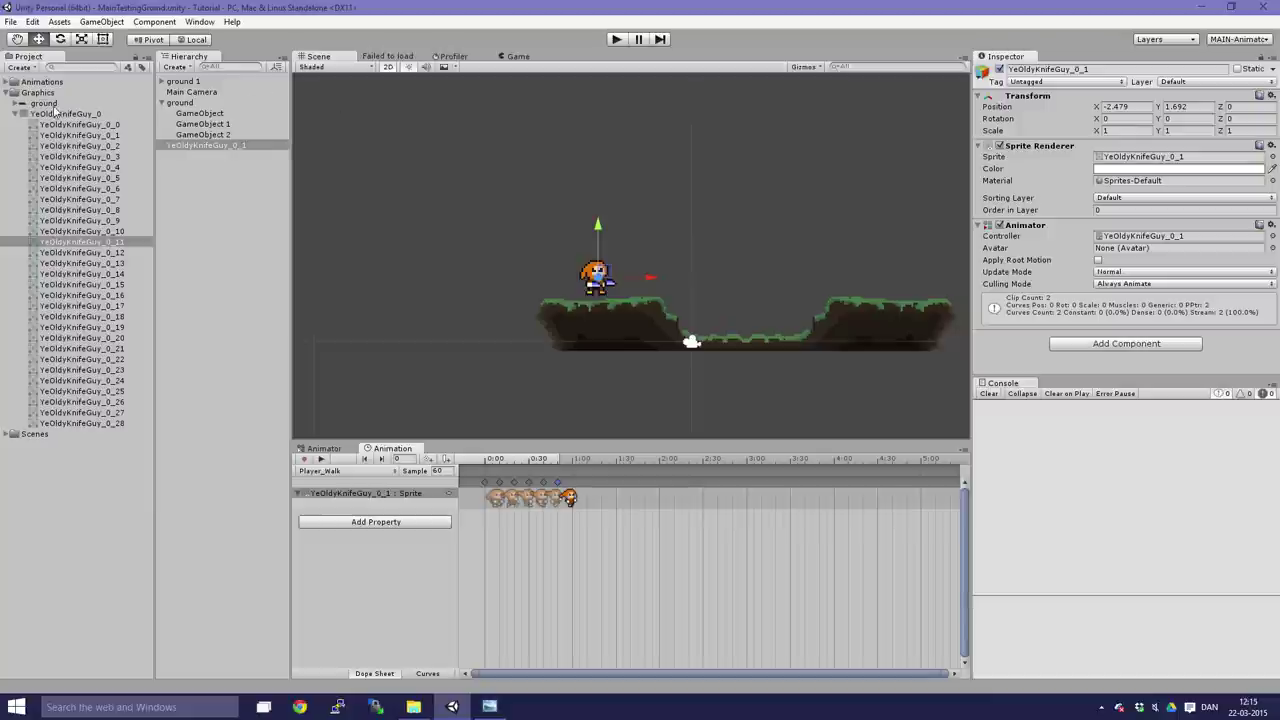
Rename YeOldyKnifeGuy_0_1 to Player and fold away the sprite sheet list and ground children.
click(15, 113)
scroll(613, 247, up, 3)
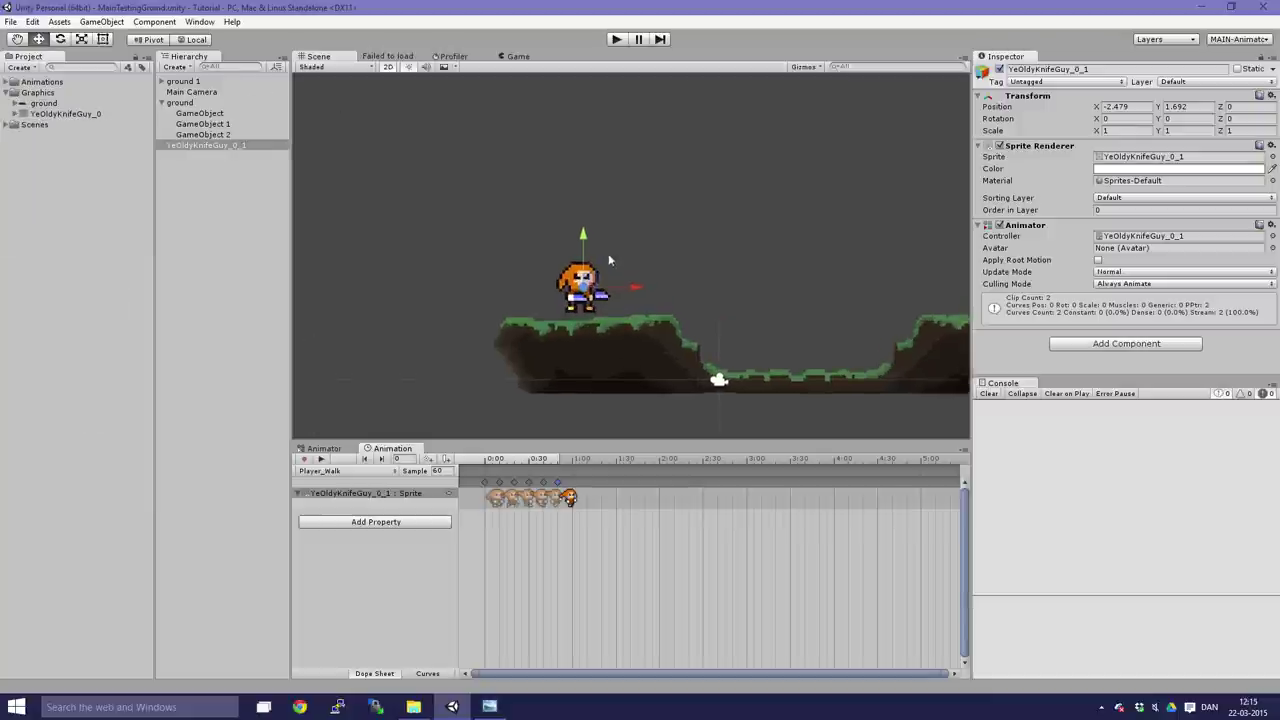
click(195, 113)
click(195, 145)
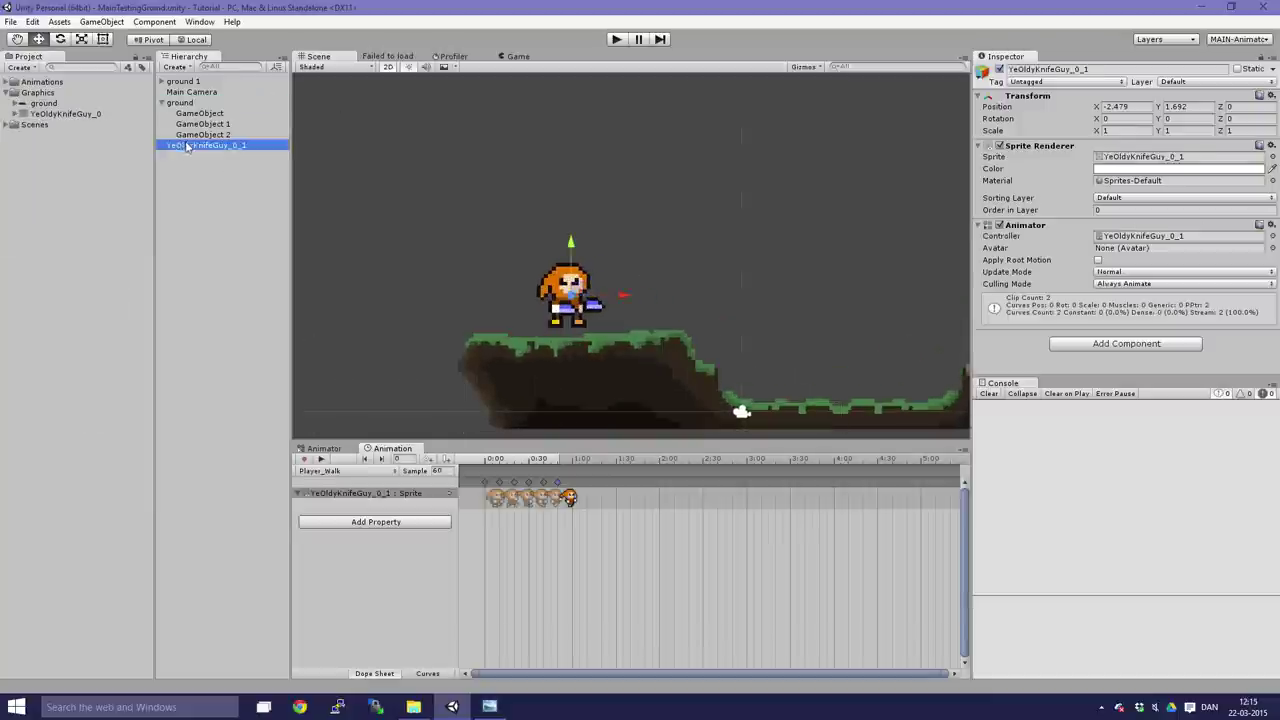
click(200, 144)
text(Pl)
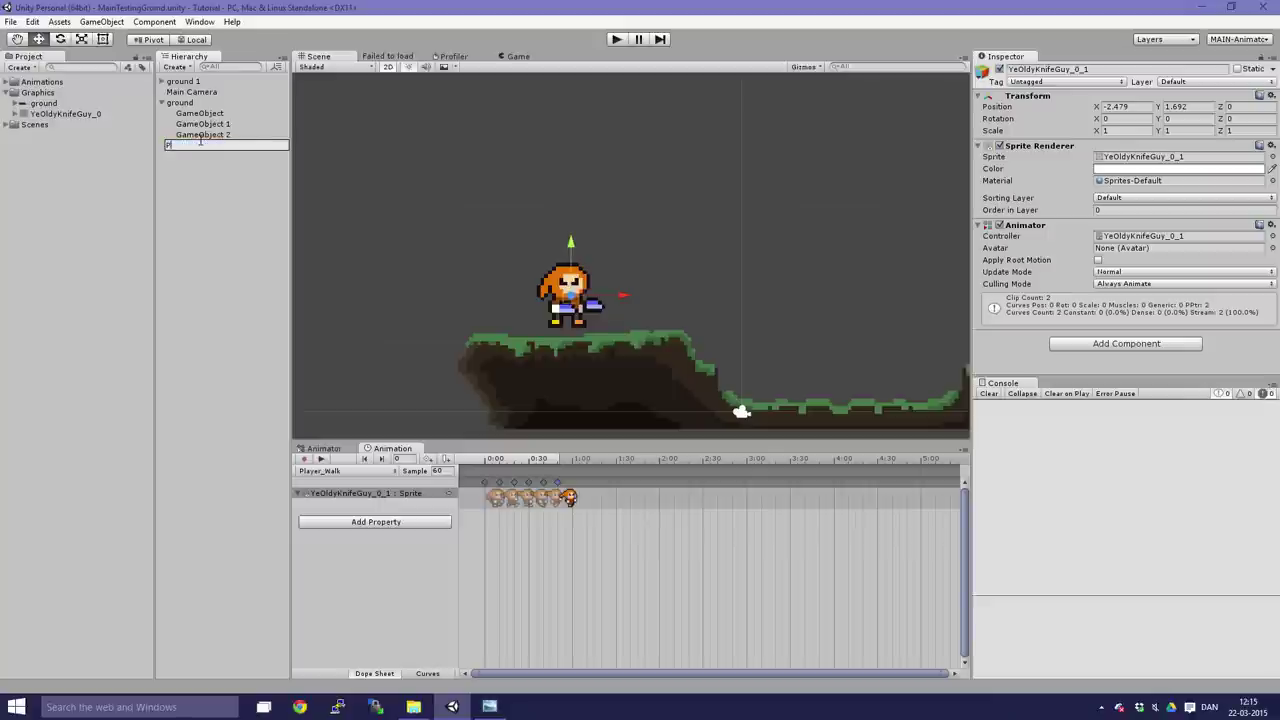
text(ayer)
key(Return)
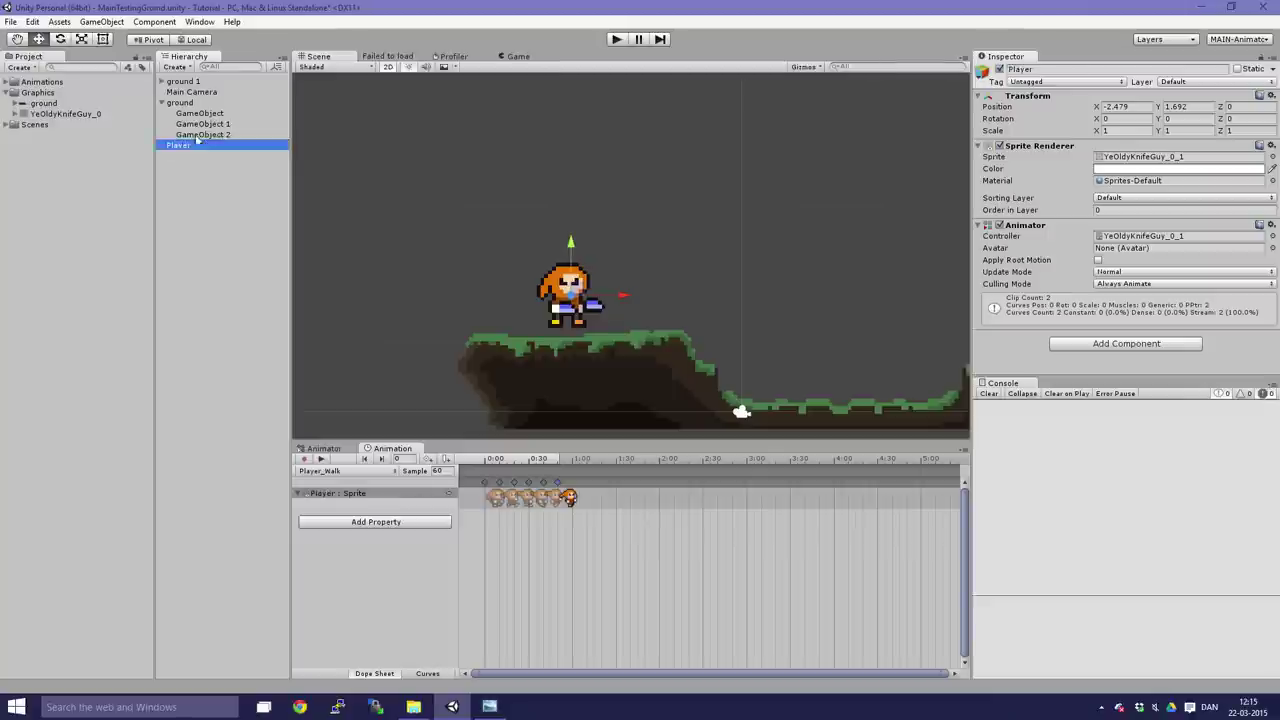
click(161, 102)
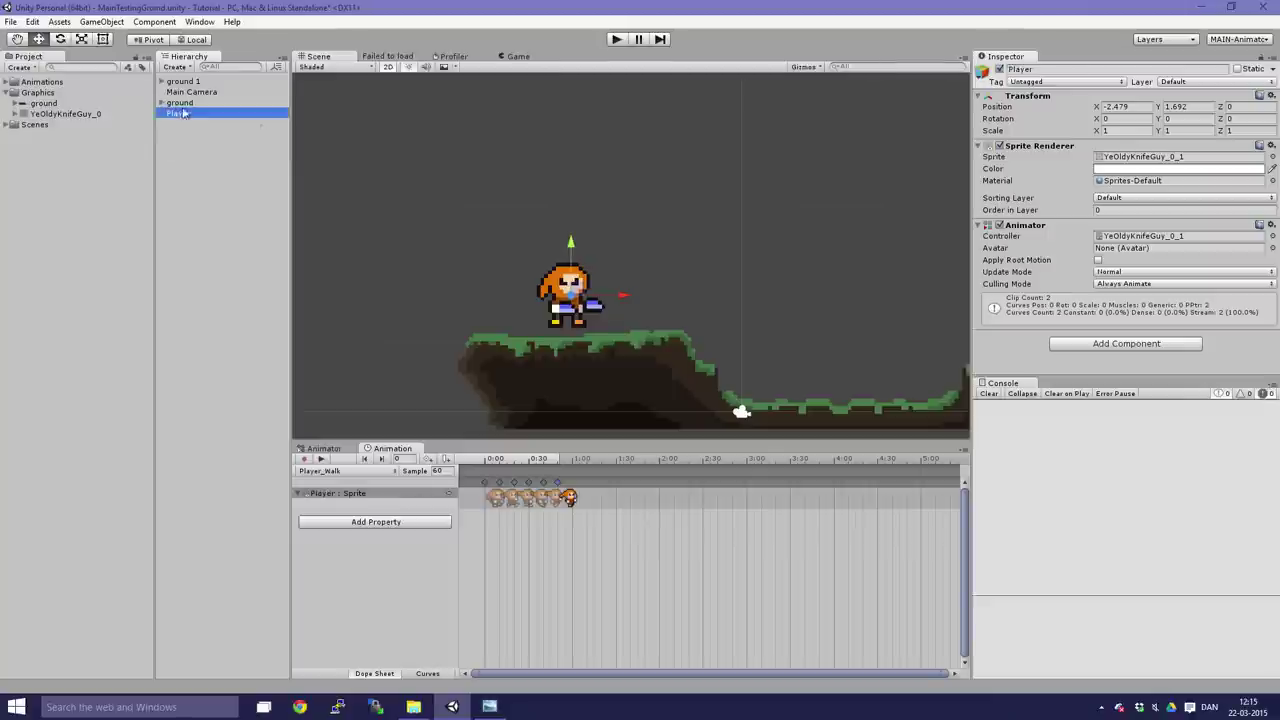
Add a Box Collider 2D component to Player from Physics 2D.
click(1129, 344)
click(1110, 435)
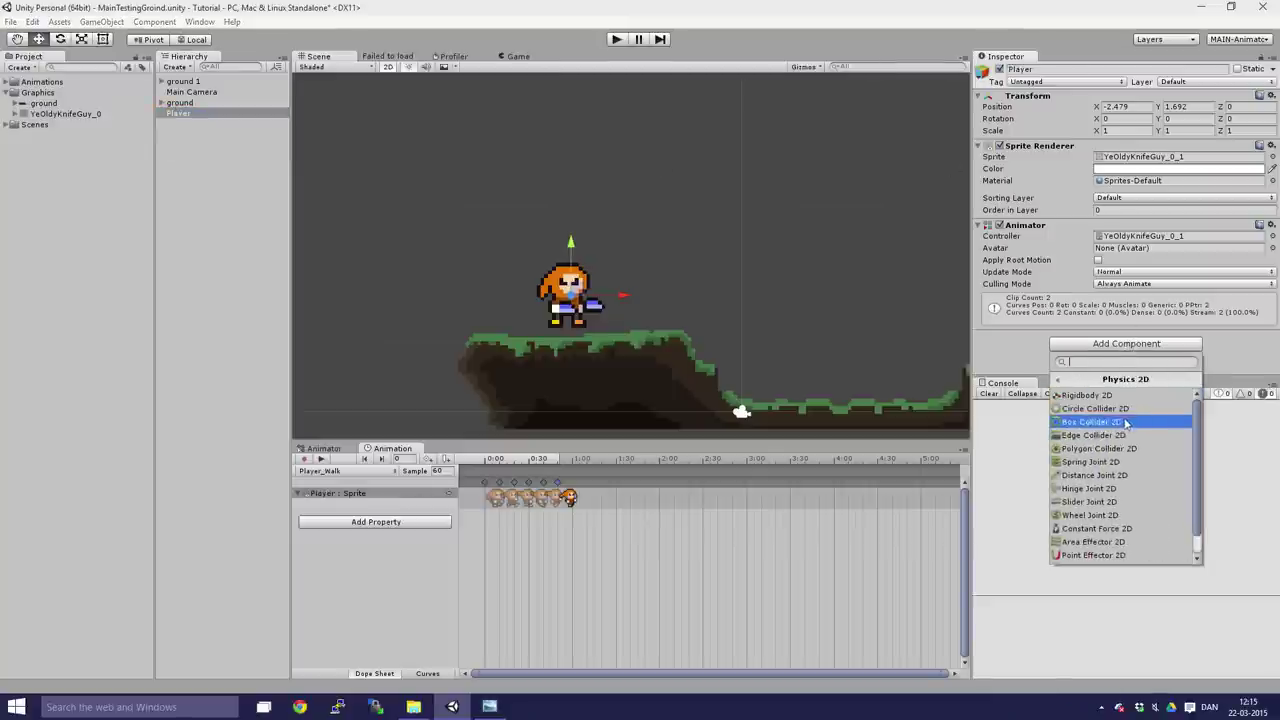
click(1090, 422)
scroll(634, 289, down, 2)
scroll(1075, 300, down, 3)
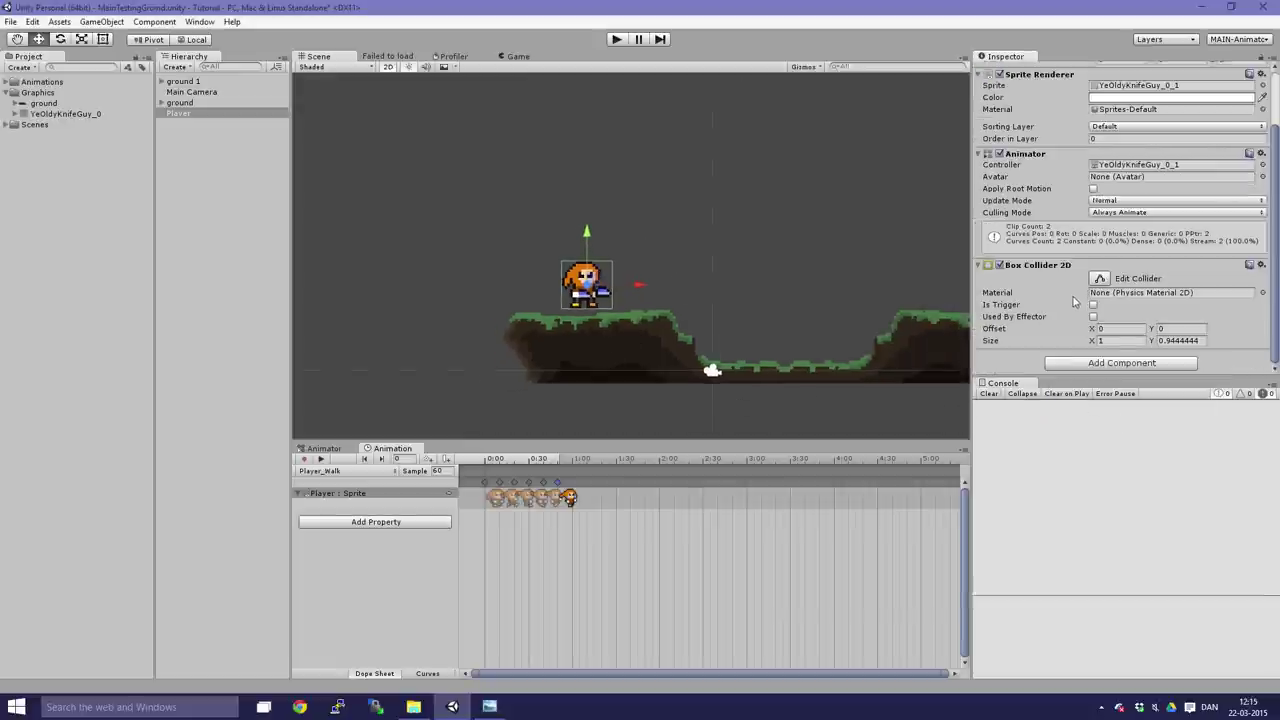
Add a Rigidbody 2D to Player and enable Fixed Angle.
click(1122, 363)
click(1124, 455)
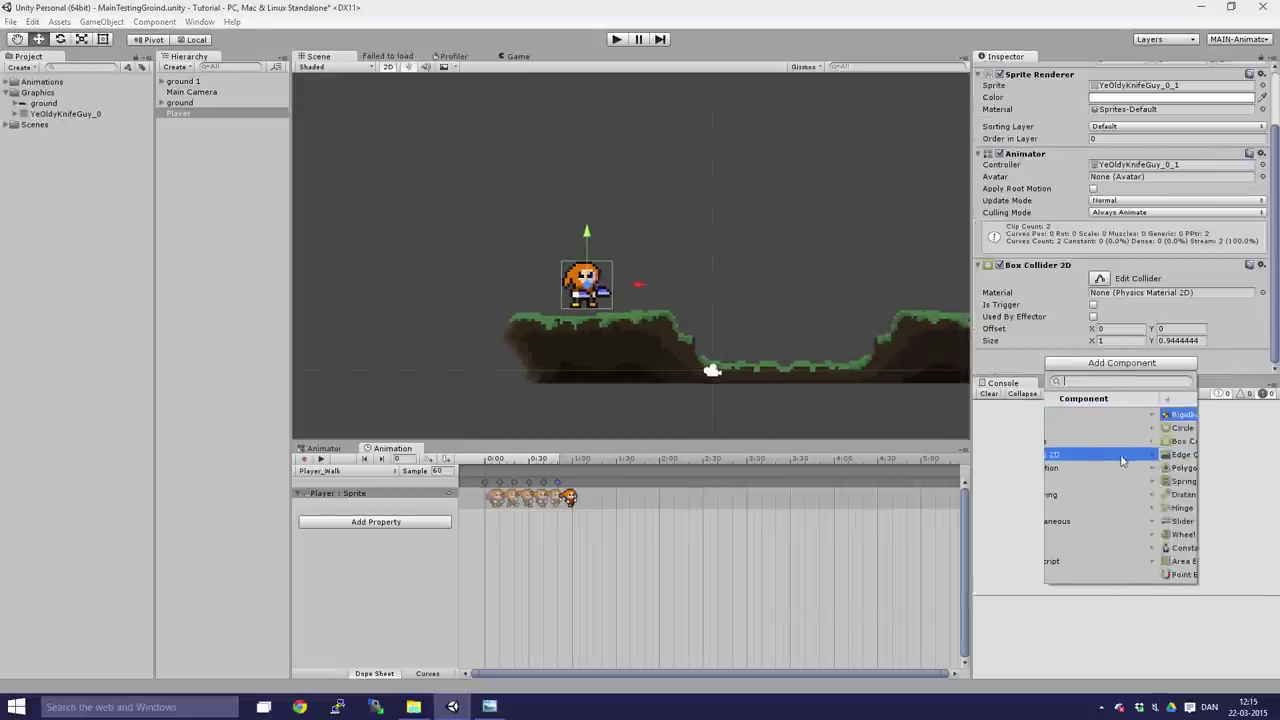
click(1125, 416)
scroll(1129, 318, down, 3)
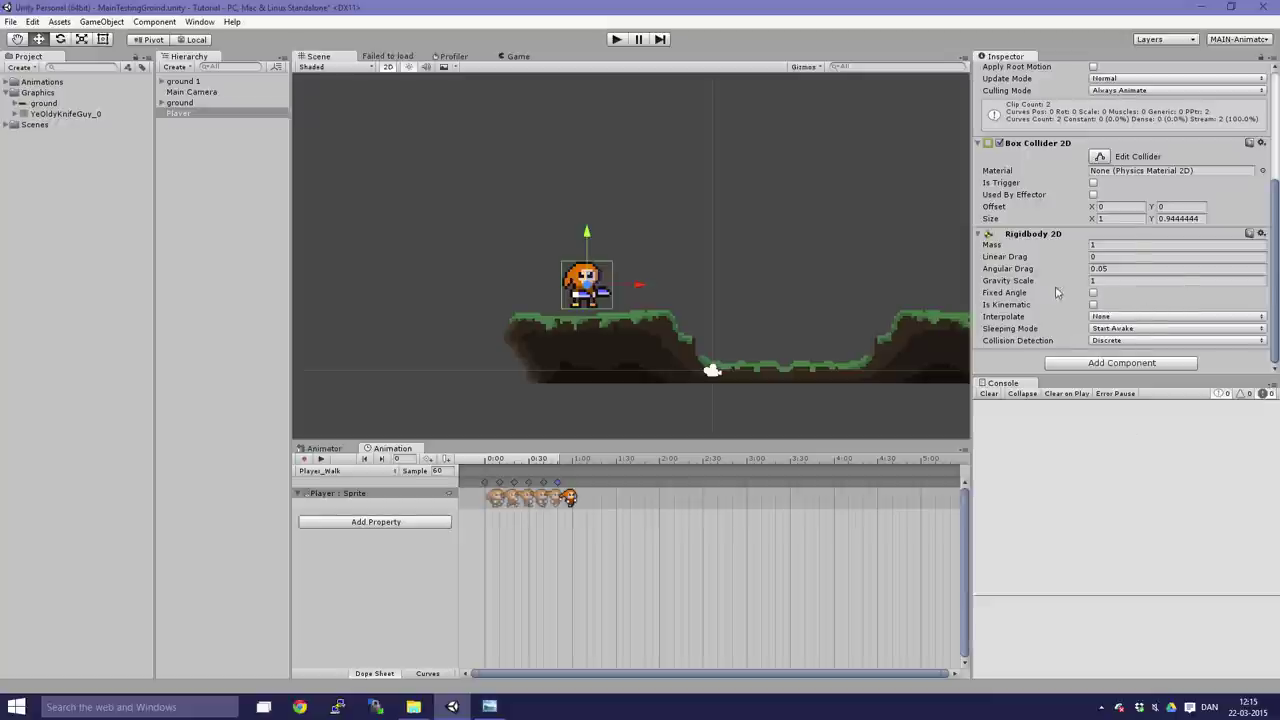
click(1093, 292)
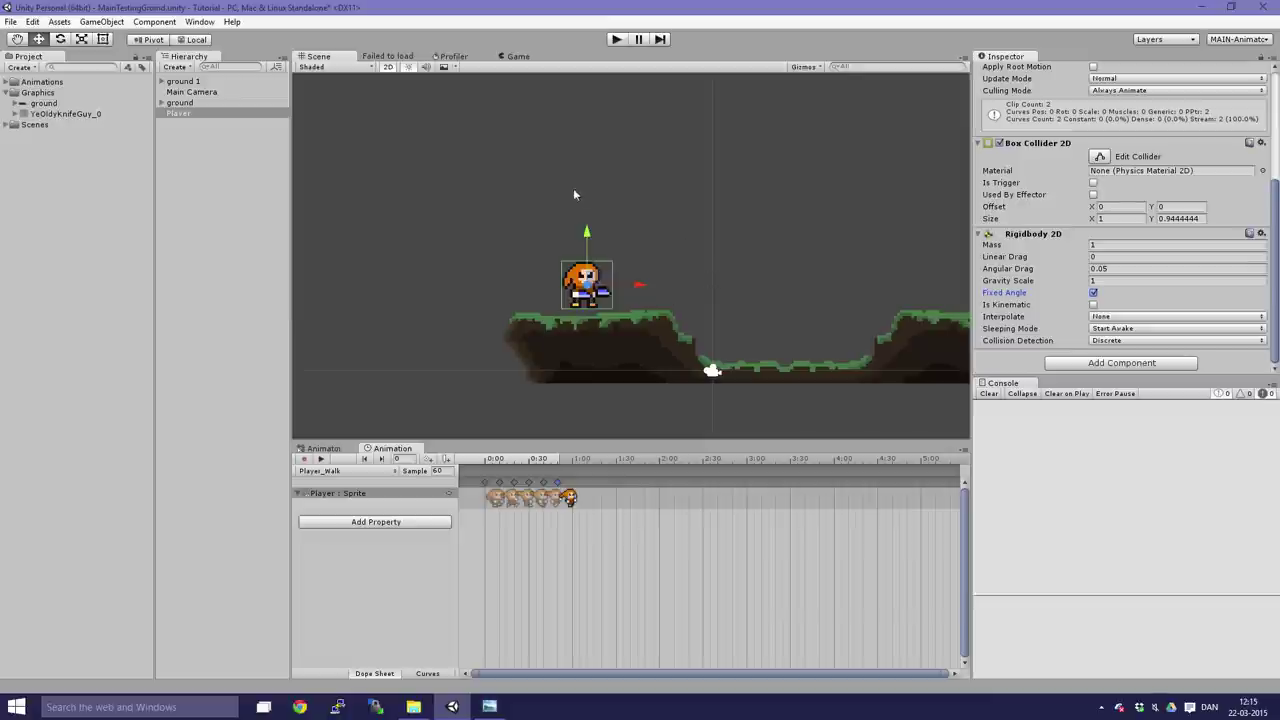
Move Player slightly left above the left platform, to X -3.29, Y 1.78.
scroll(573, 194, down, 2)
drag(584, 263, 553, 303)
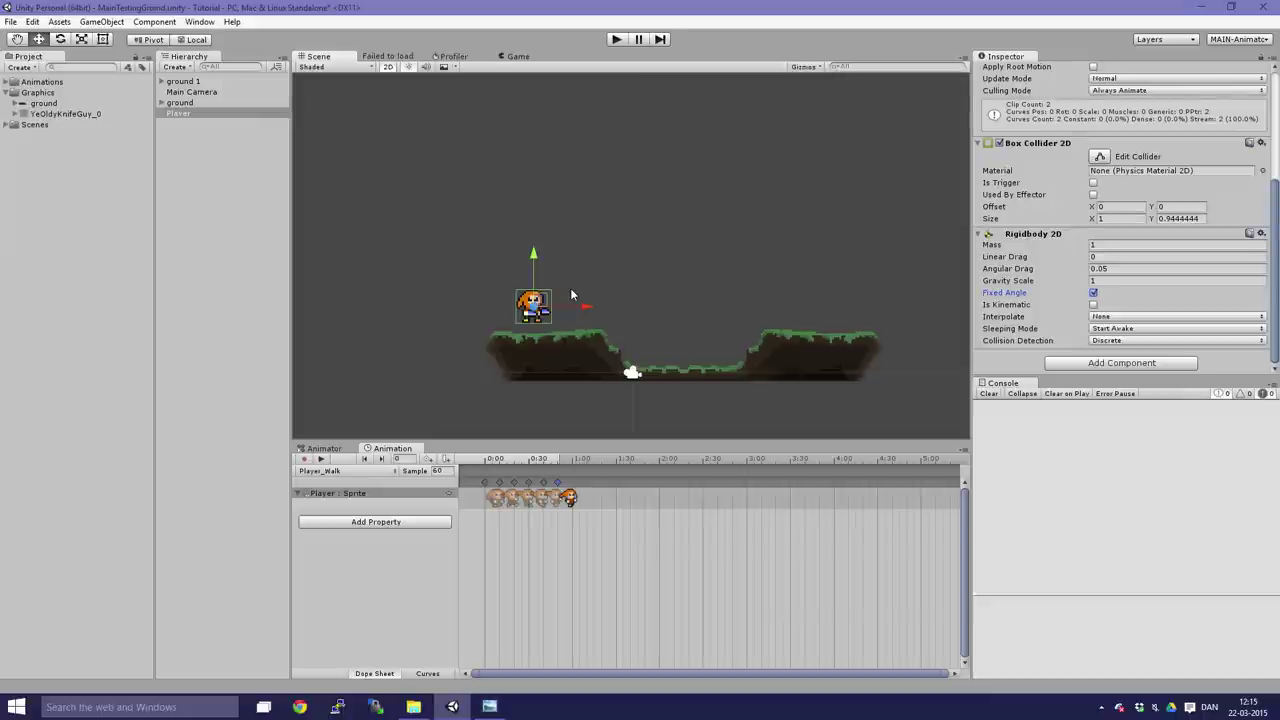
drag(543, 306, 524, 307)
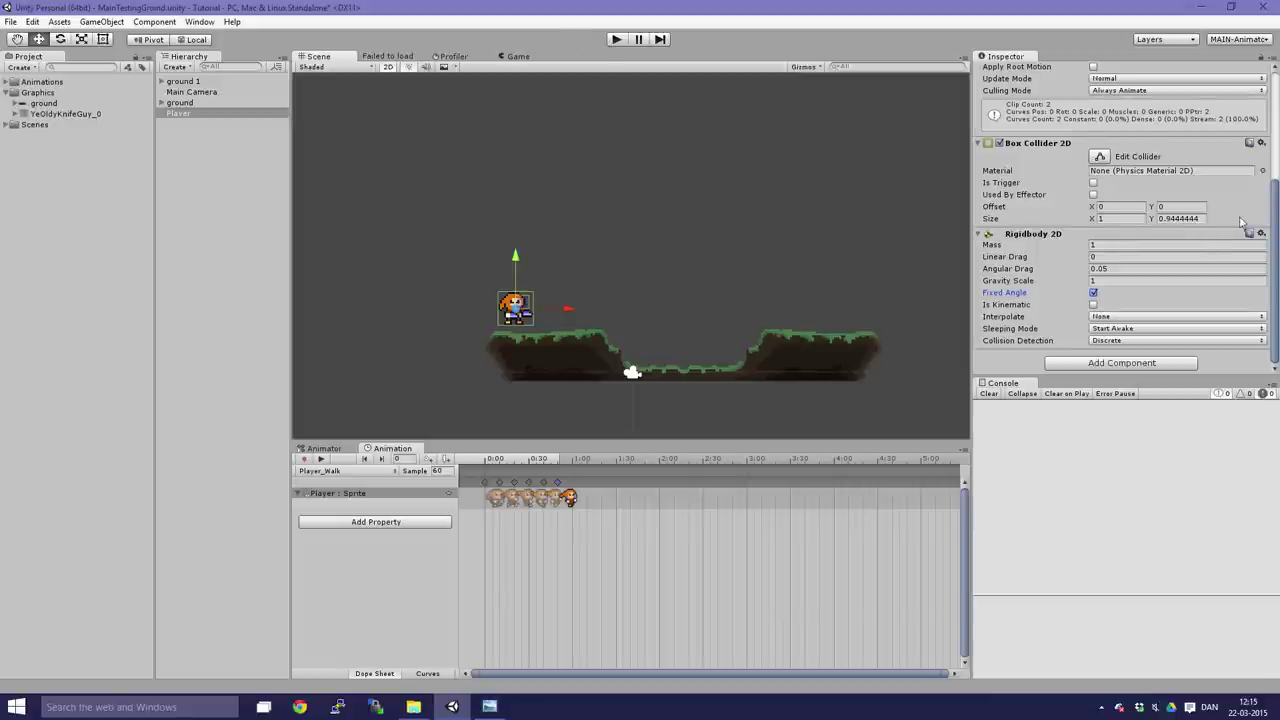
scroll(1213, 235, up, 4)
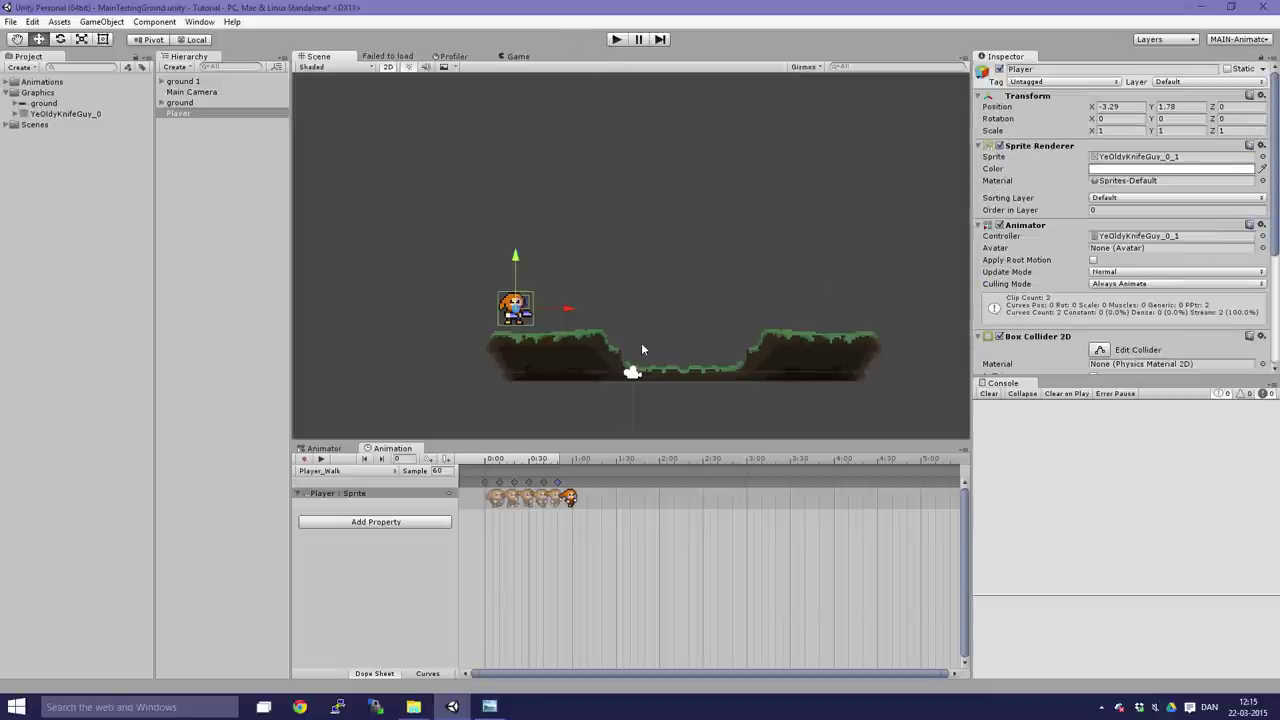
scroll(641, 342, down, 1)
scroll(518, 325, up, 3)
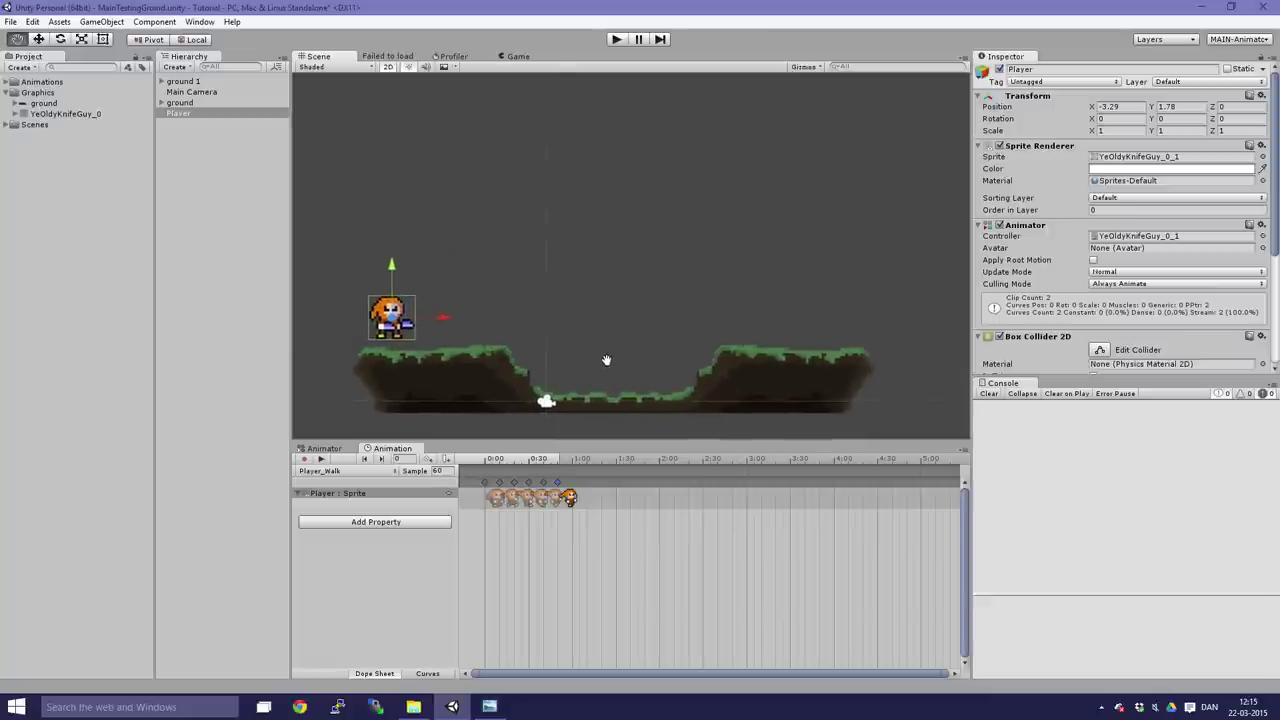
middle_drag(485, 298, 512, 283)
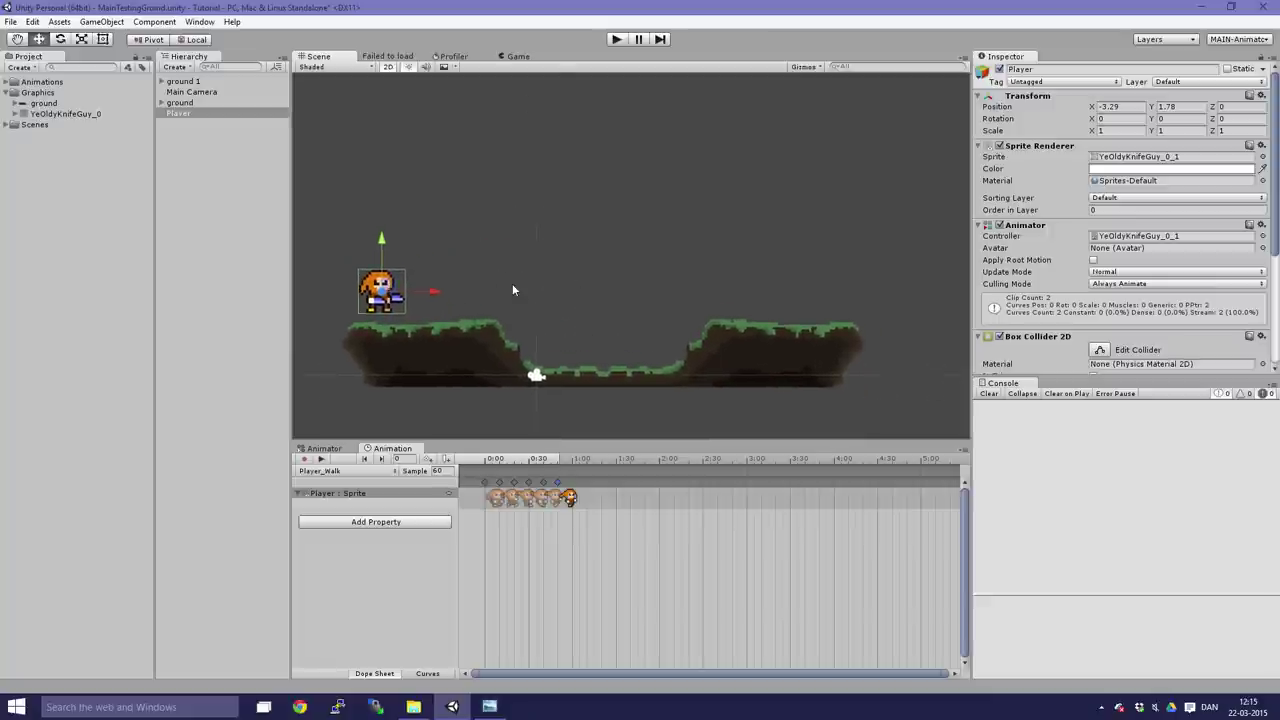
scroll(512, 281, up, 1)
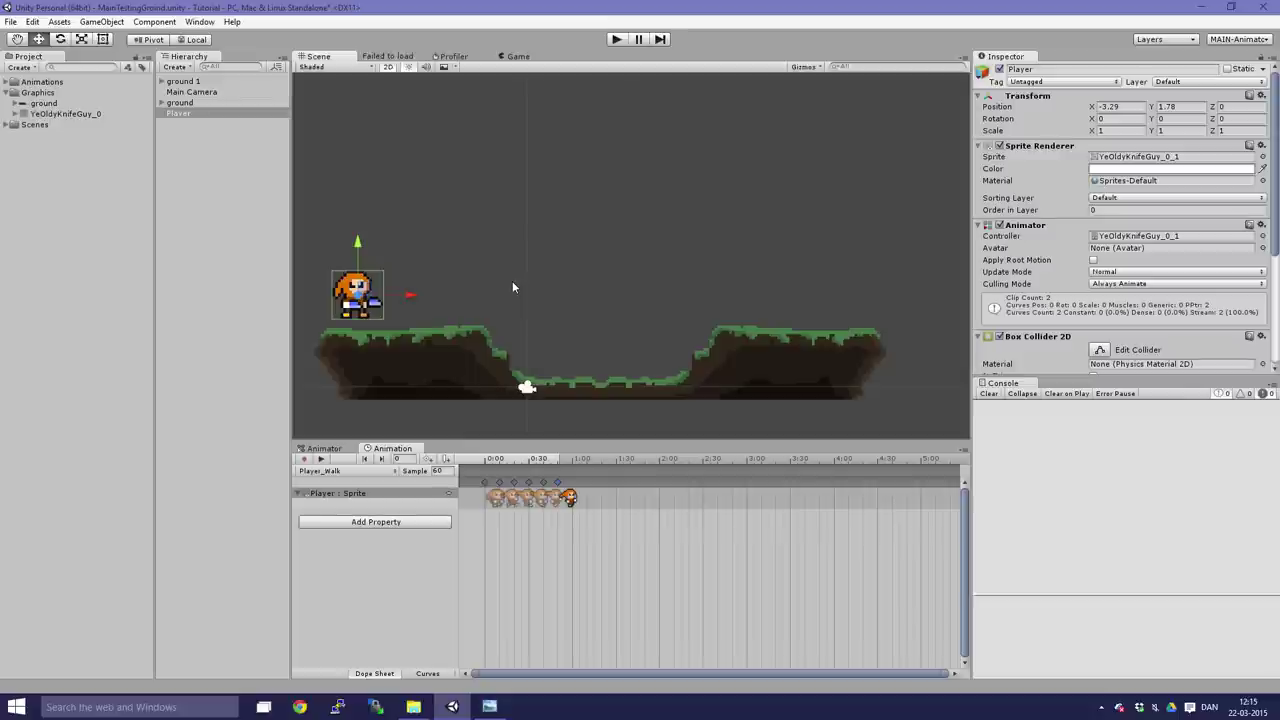